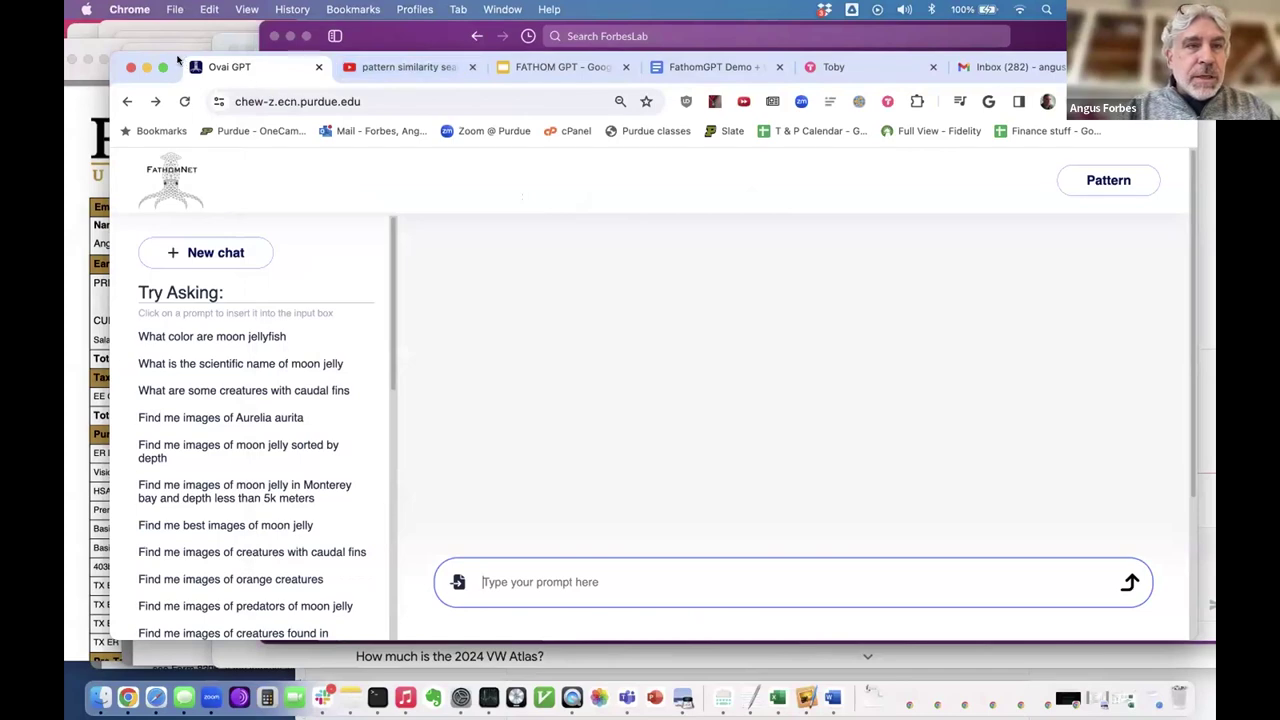
Submit the sample questions "What color are moon jellyfish" and "What is the scientific name of moon jelly"
{"action": "left_click_drag", "start_coordinate": [176, 60], "coordinate": [130, 32]}
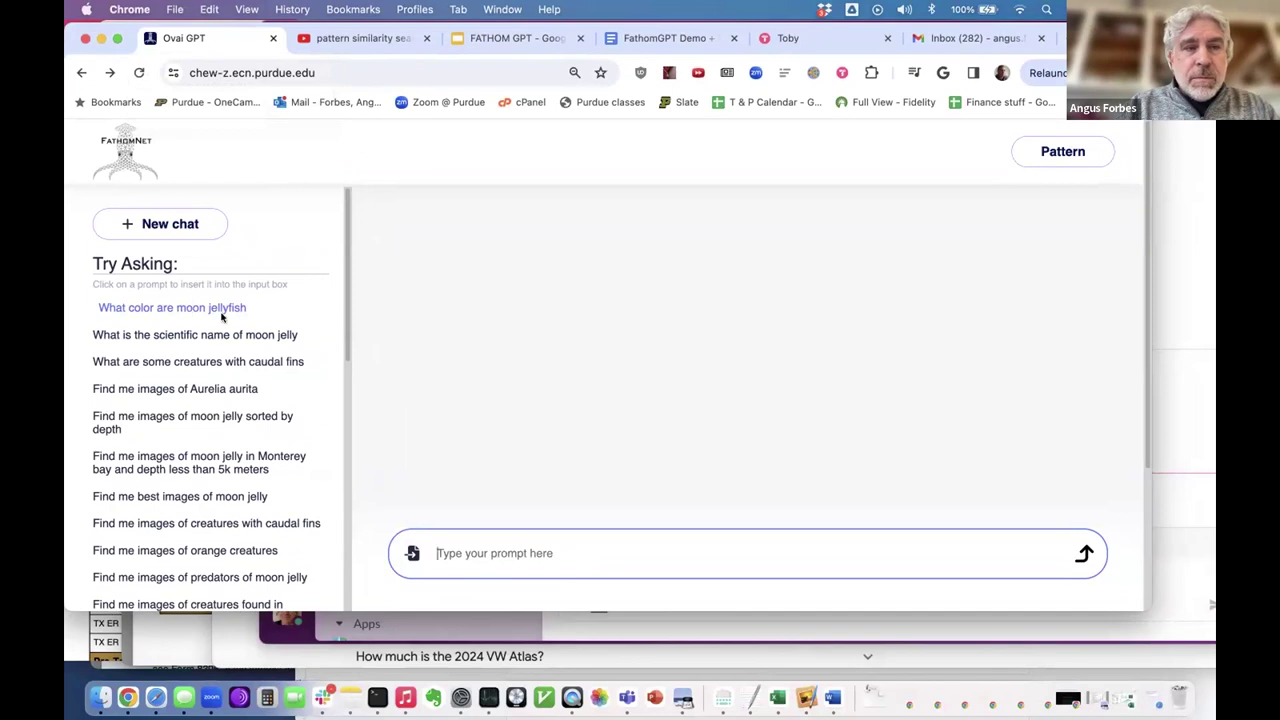
{"action": "scroll", "coordinate": [188, 310], "scroll_direction": "down", "scroll_amount": 1}
{"action": "scroll", "coordinate": [193, 310], "scroll_direction": "up", "scroll_amount": 1}
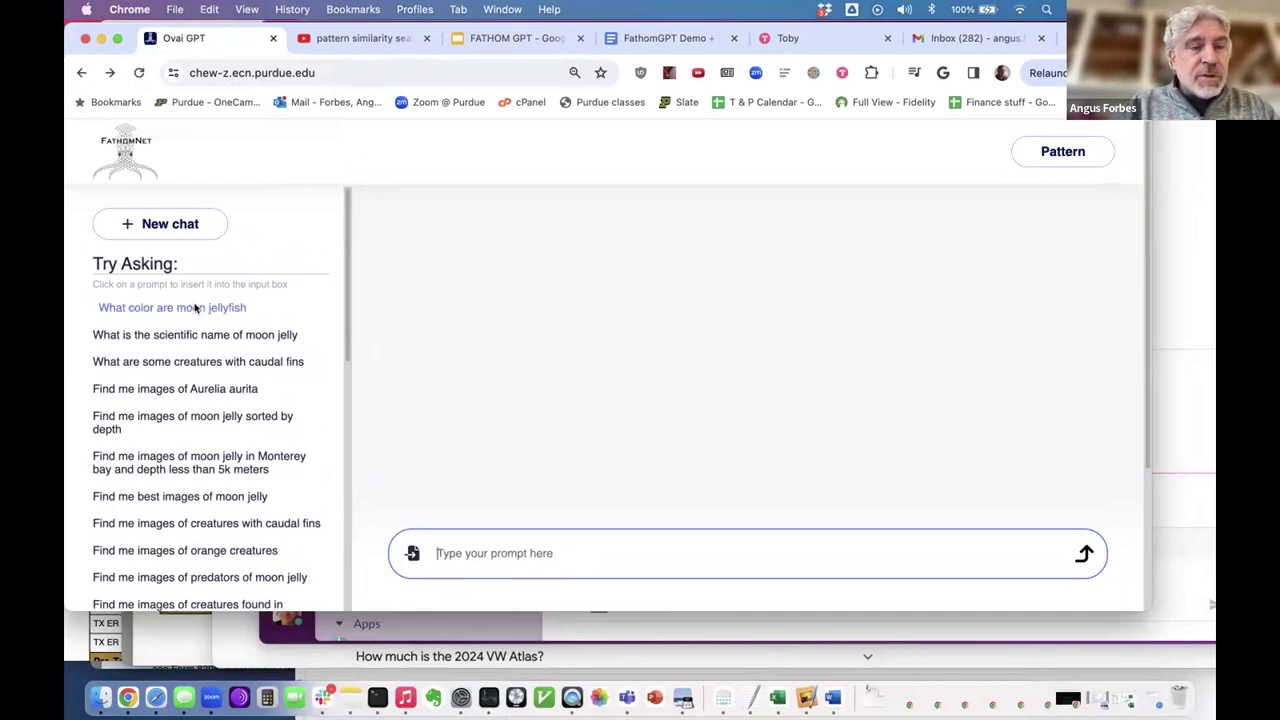
{"action": "left_click", "coordinate": [196, 309]}
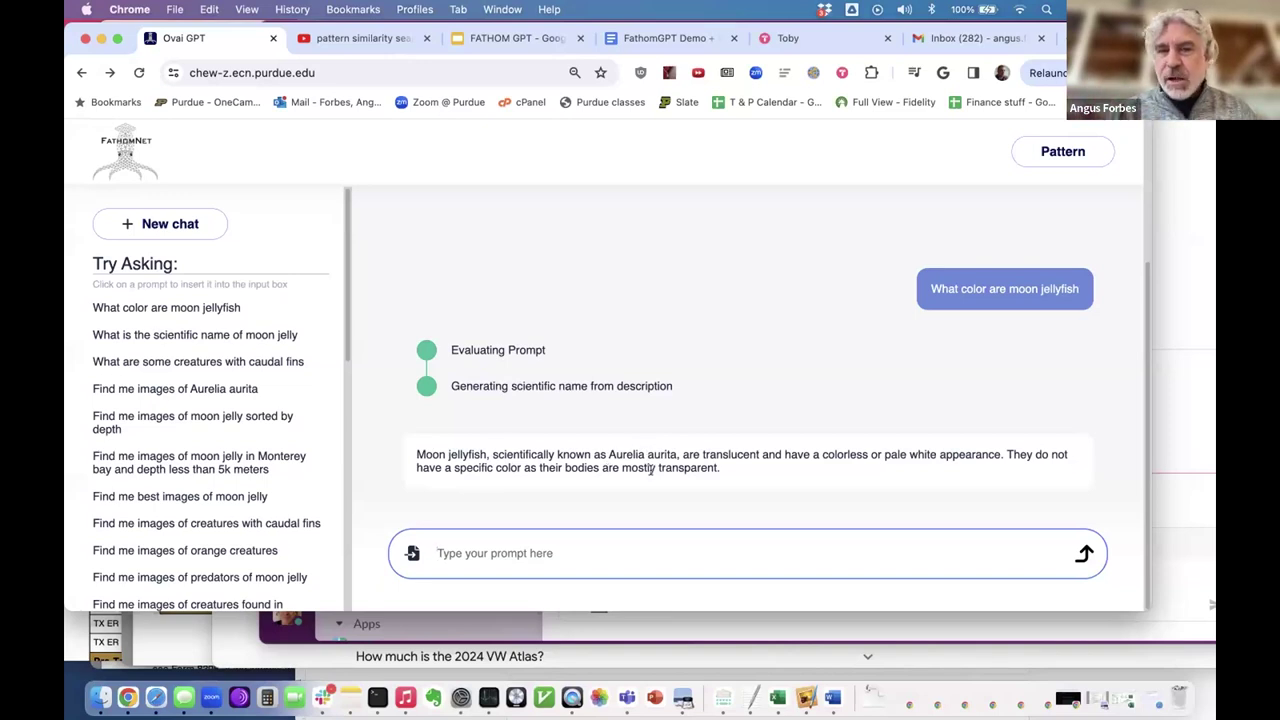
{"action": "left_click", "coordinate": [215, 336]}
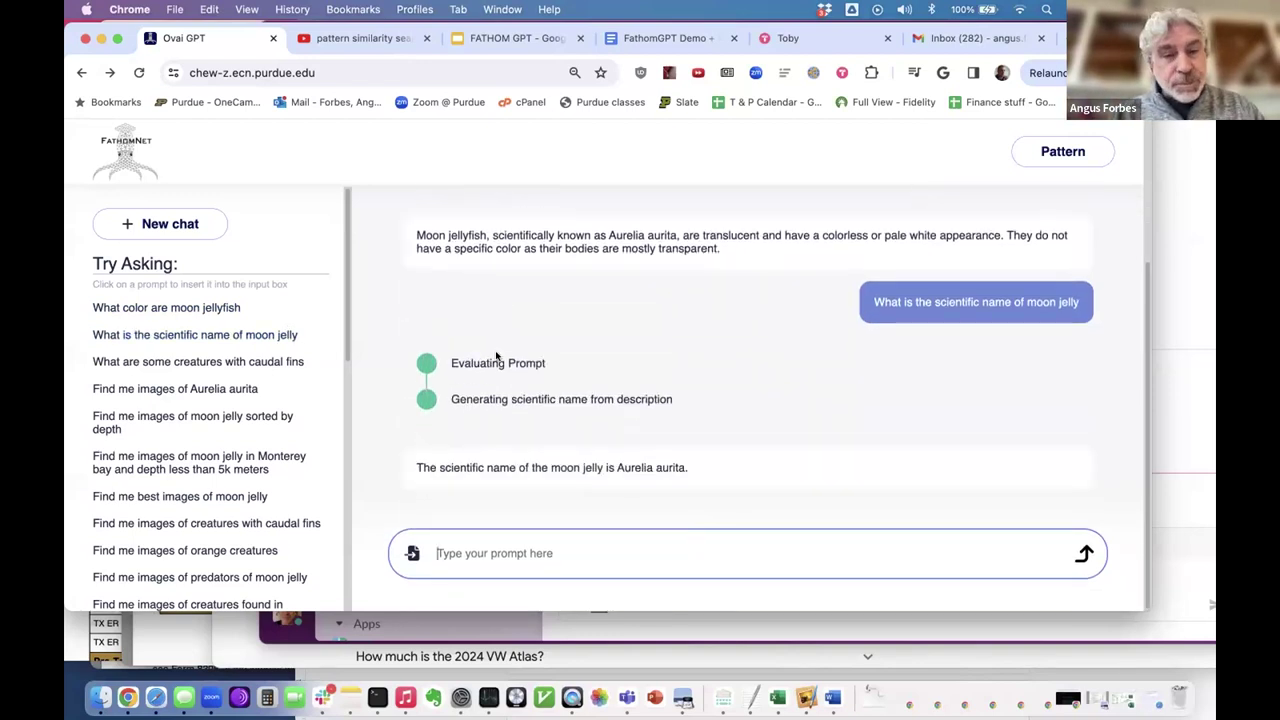
Submit the sample question "What are some creatures with caudal fins" twice and compare the processing stages and answers
{"action": "left_click", "coordinate": [170, 367]}
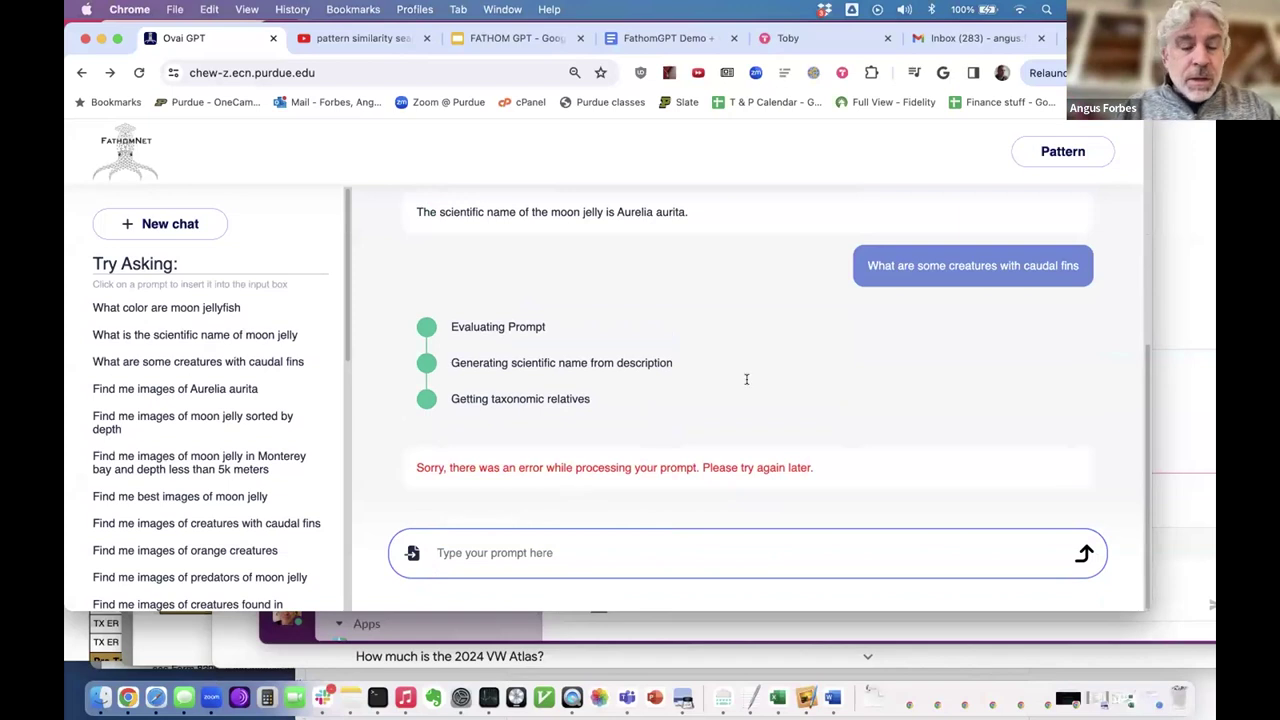
{"action": "left_click", "coordinate": [220, 362]}
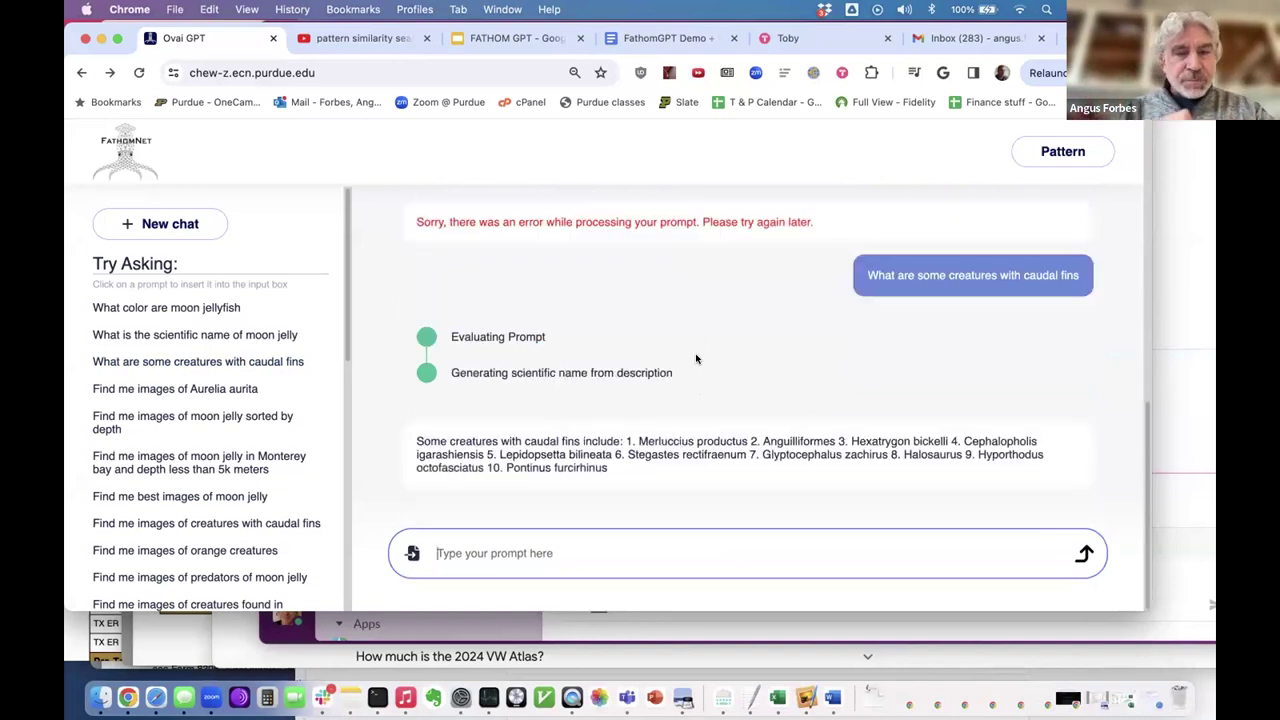
{"action": "scroll", "coordinate": [758, 281], "scroll_direction": "up", "scroll_amount": 3}
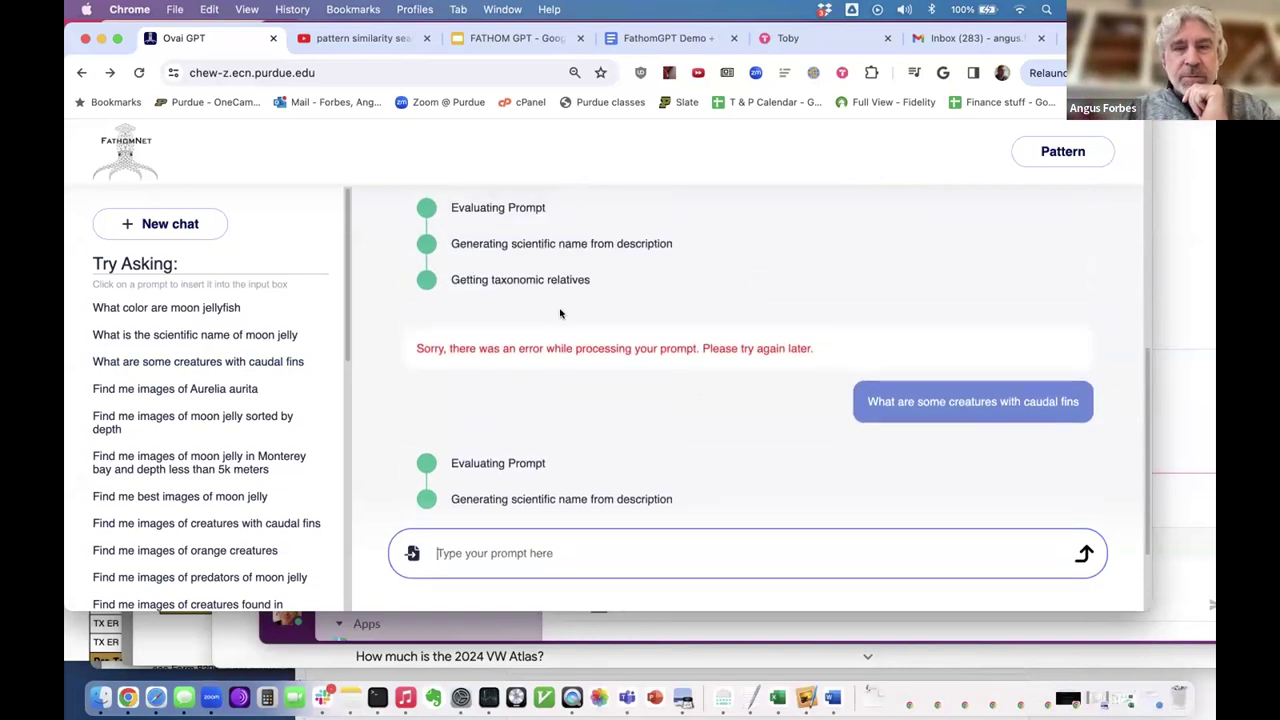
{"action": "scroll", "coordinate": [900, 394], "scroll_direction": "up", "scroll_amount": 3}
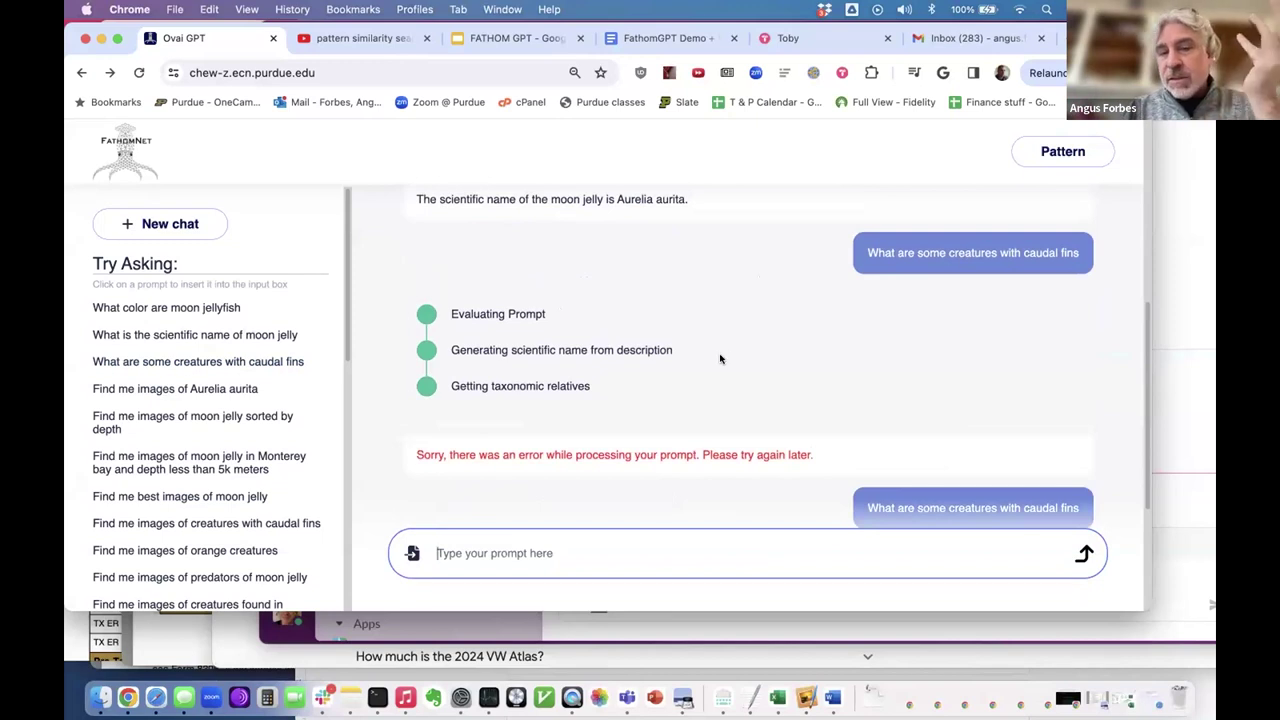
{"action": "scroll", "coordinate": [720, 357], "scroll_direction": "down", "scroll_amount": 4}
{"action": "scroll", "coordinate": [640, 340], "scroll_direction": "up", "scroll_amount": 3}
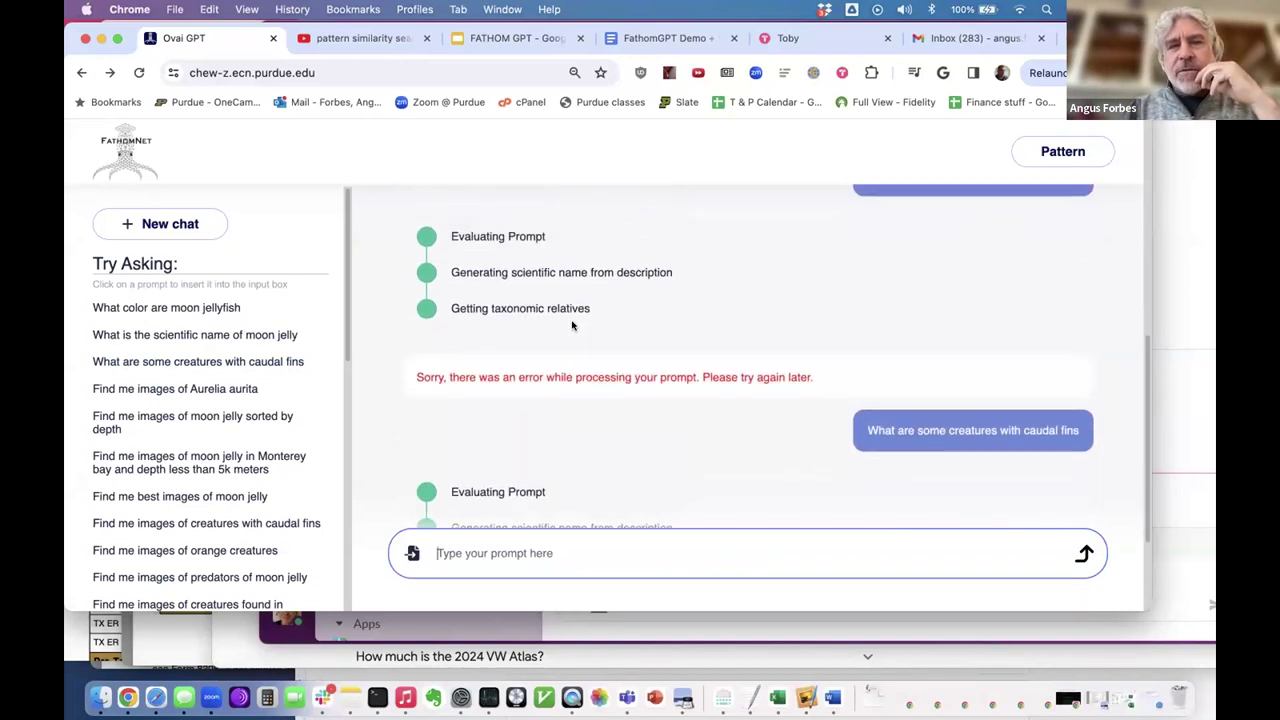
{"action": "scroll", "coordinate": [572, 324], "scroll_direction": "down", "scroll_amount": 4}
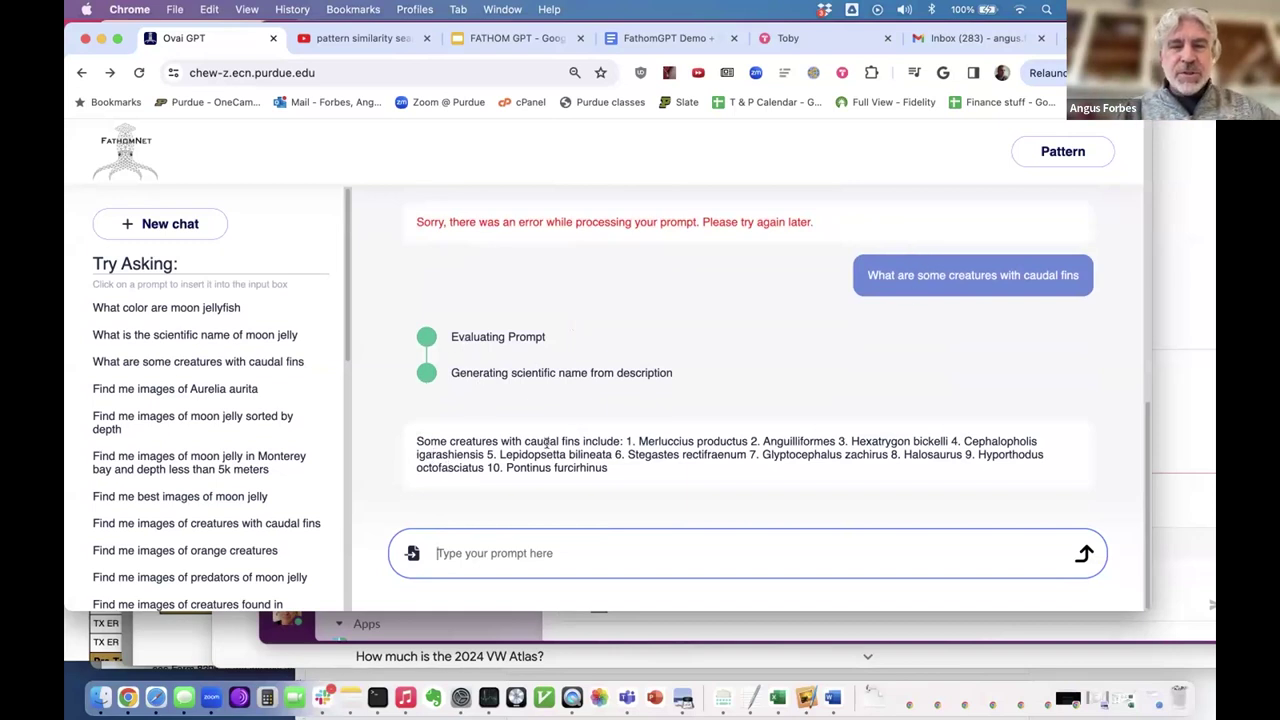
{"action": "left_click_drag", "start_coordinate": [525, 441], "coordinate": [593, 436]}
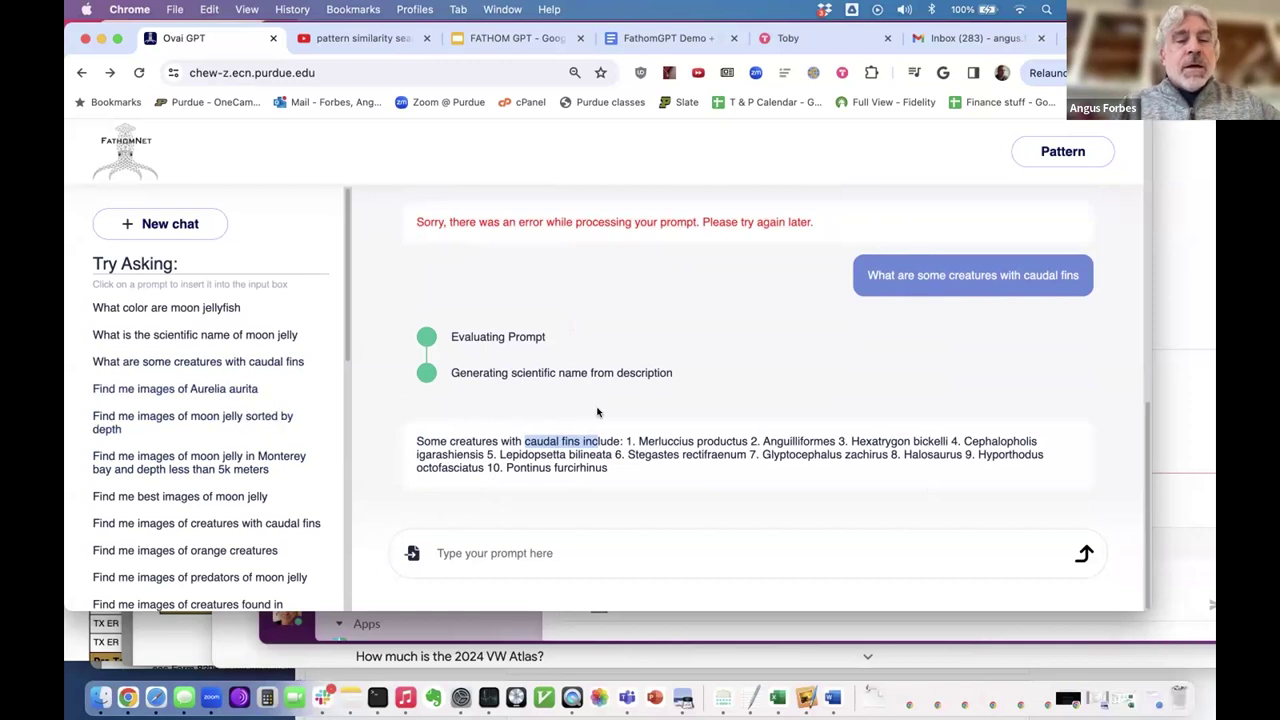
{"action": "scroll", "coordinate": [597, 410], "scroll_direction": "up", "scroll_amount": 3}
{"action": "scroll", "coordinate": [597, 408], "scroll_direction": "down", "scroll_amount": 3}
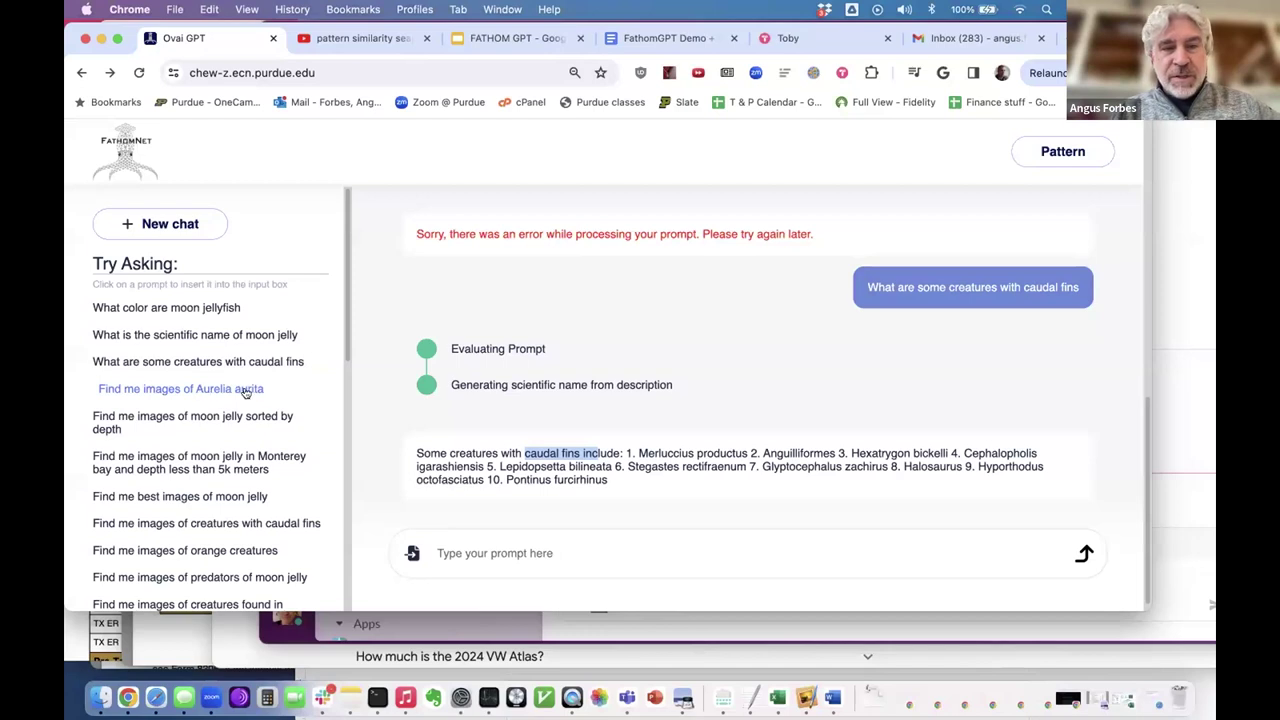
Request images of Aurelia aurita with the sample prompt, highlight the generated SQL query and review the returned images
{"action": "left_click", "coordinate": [202, 392]}
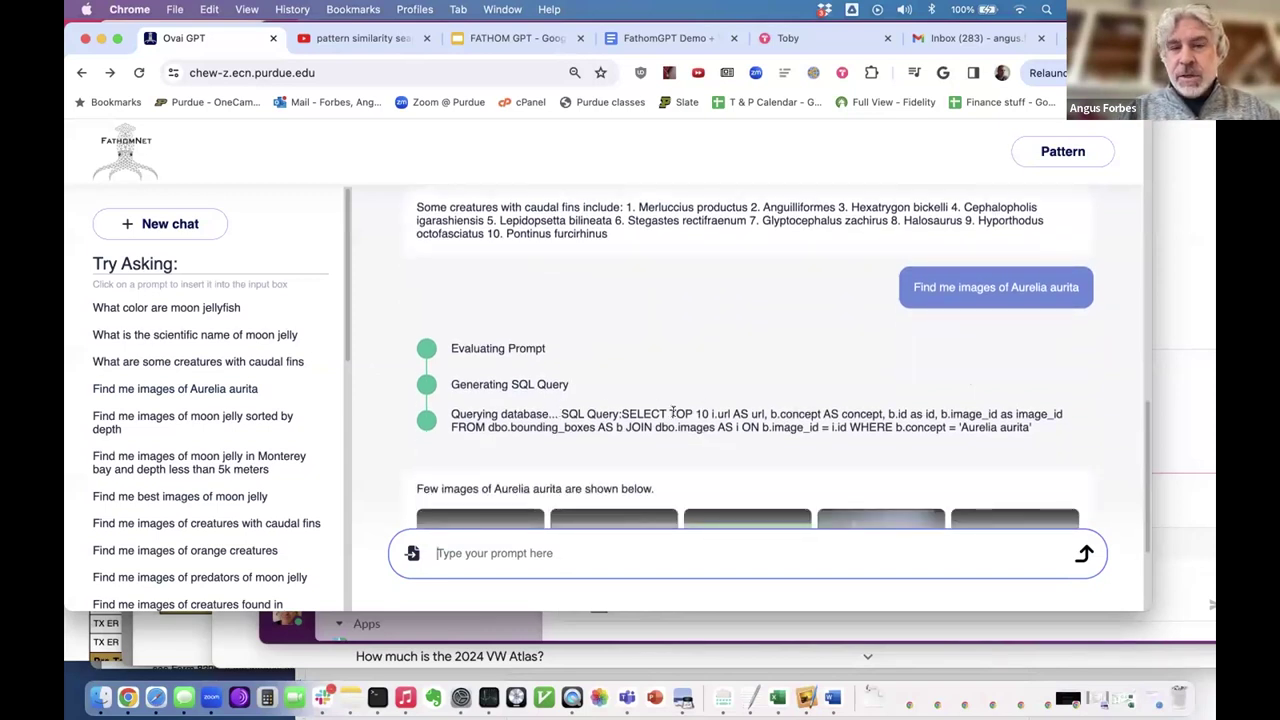
{"action": "left_click_drag", "start_coordinate": [621, 414], "coordinate": [1010, 436]}
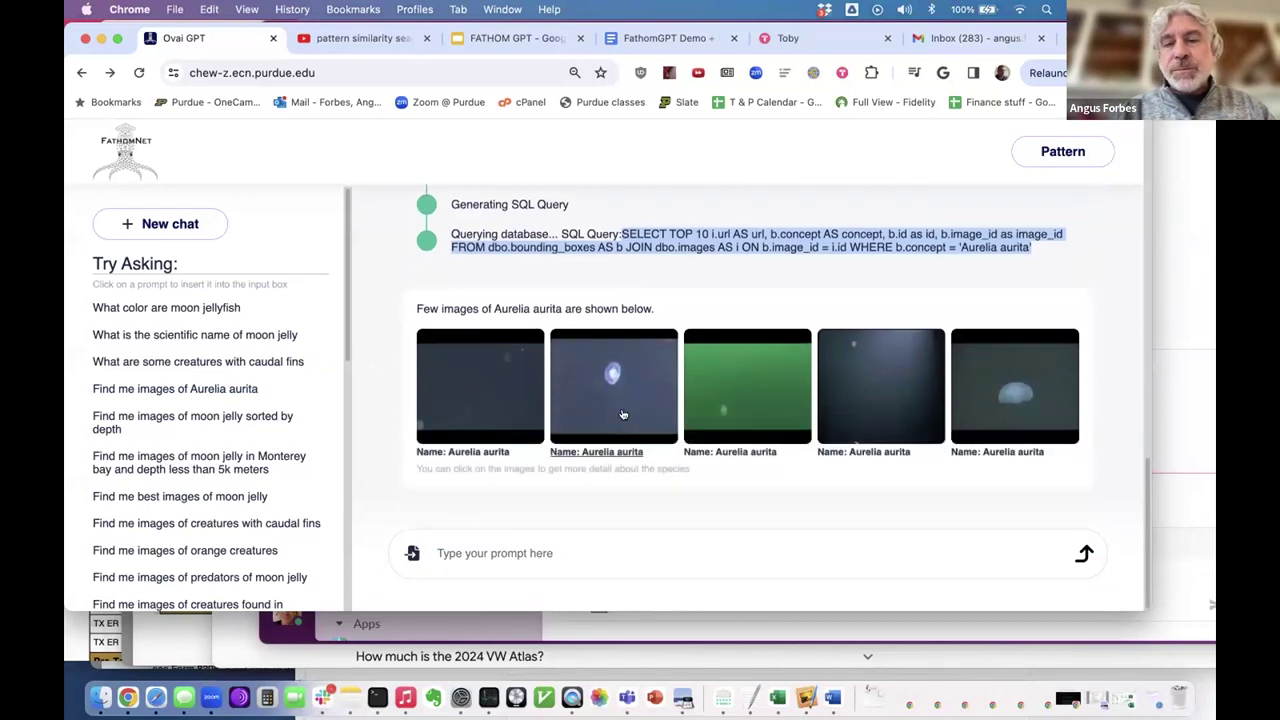
{"action": "scroll", "coordinate": [686, 348], "scroll_direction": "up", "scroll_amount": 4}
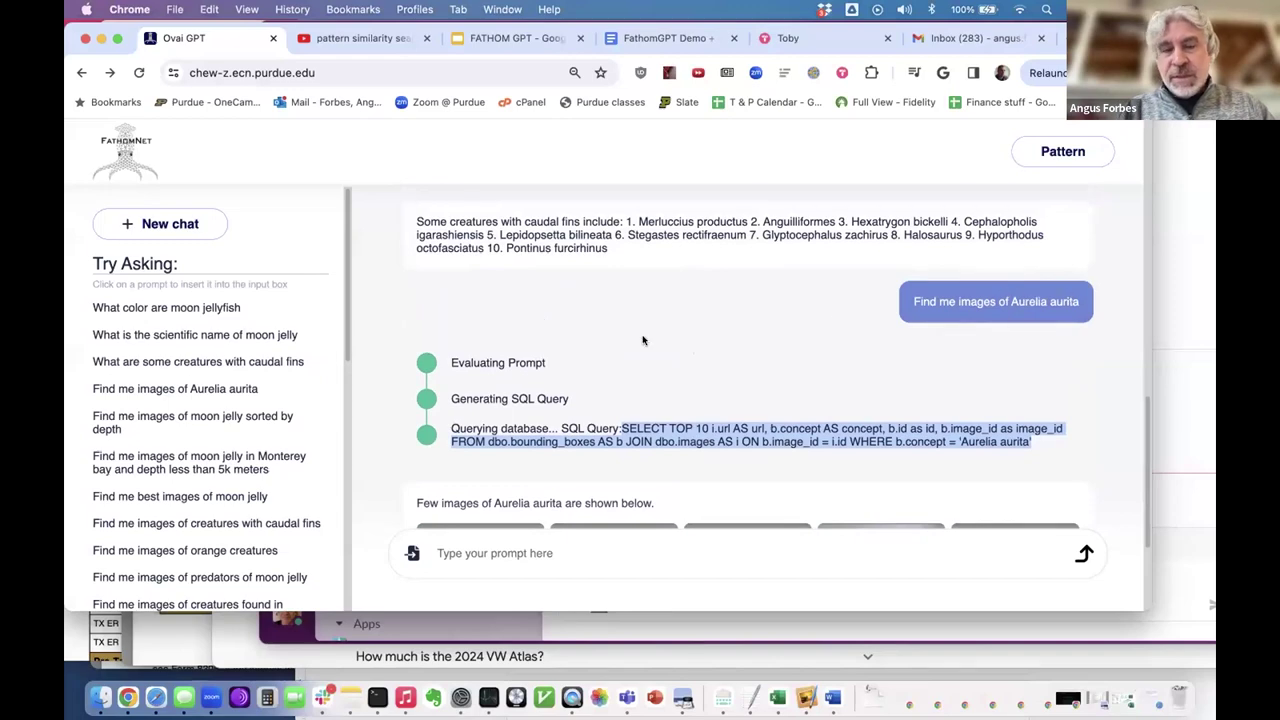
{"action": "scroll", "coordinate": [641, 338], "scroll_direction": "down", "scroll_amount": 4}
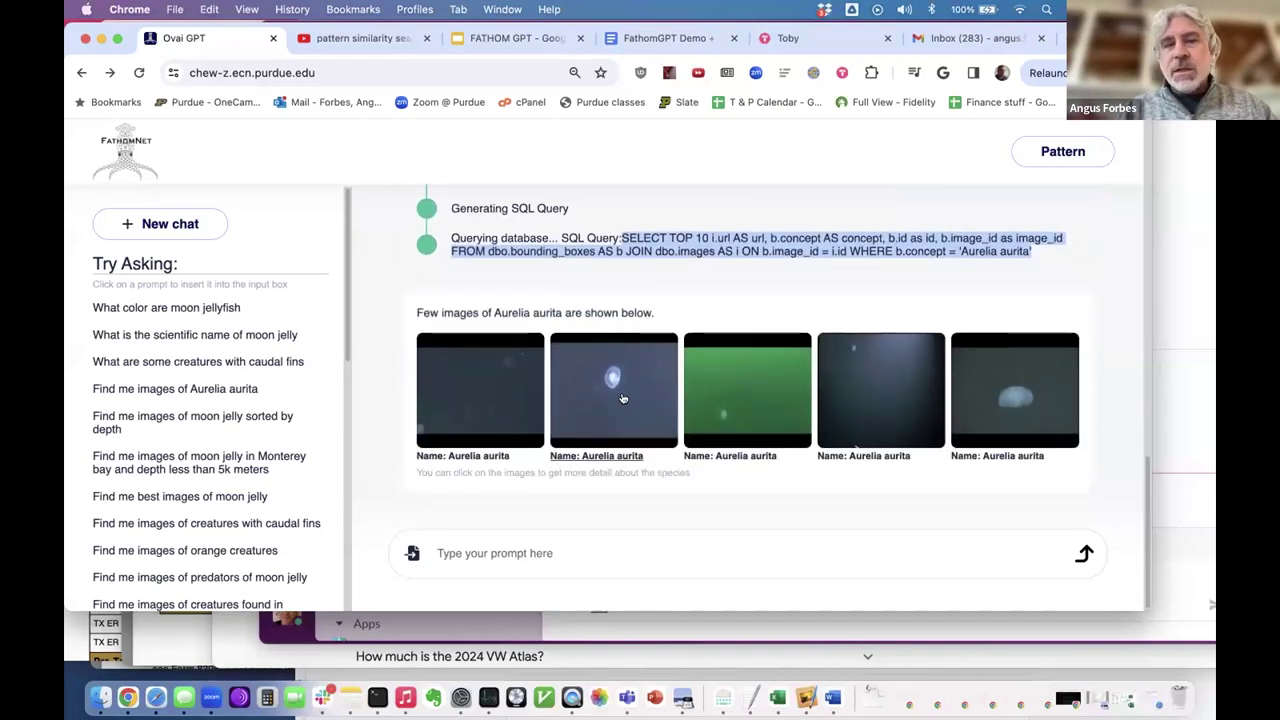
Open the second Aurelia aurita image and examine its bounding box, recorded details and taxonomy
{"action": "left_click", "coordinate": [610, 389]}
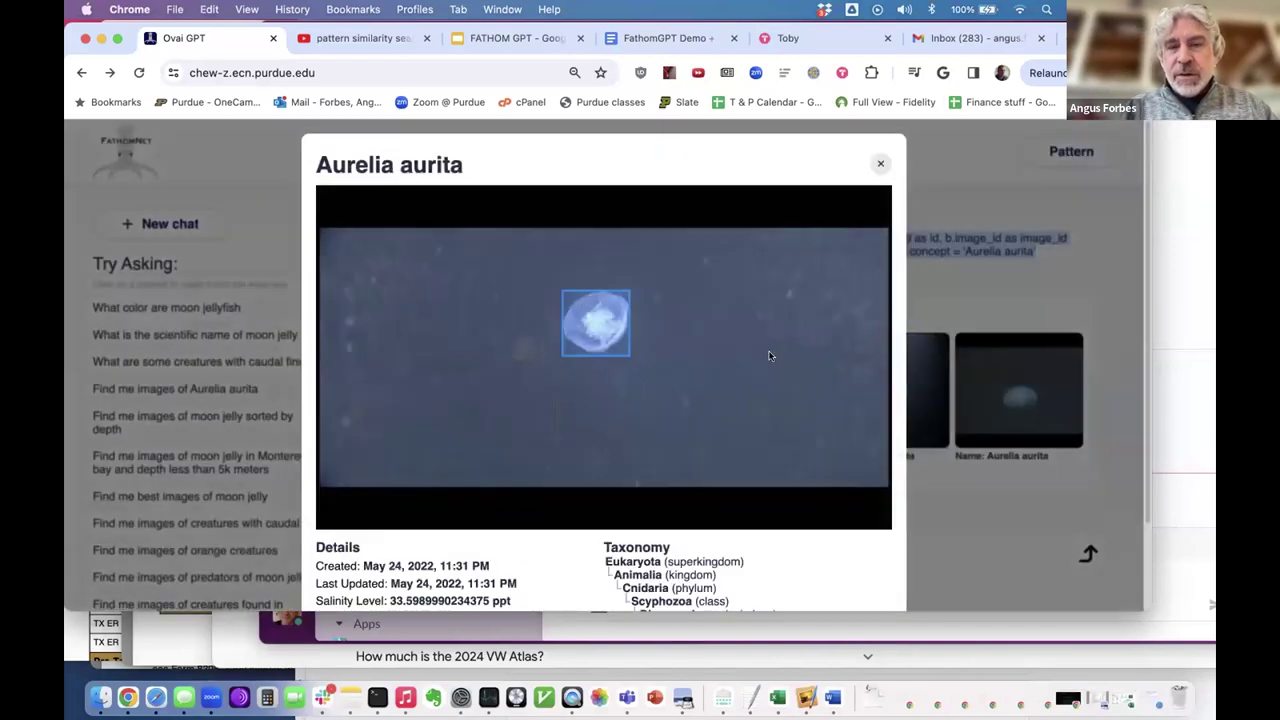
{"action": "scroll", "coordinate": [629, 444], "scroll_direction": "down", "scroll_amount": 2}
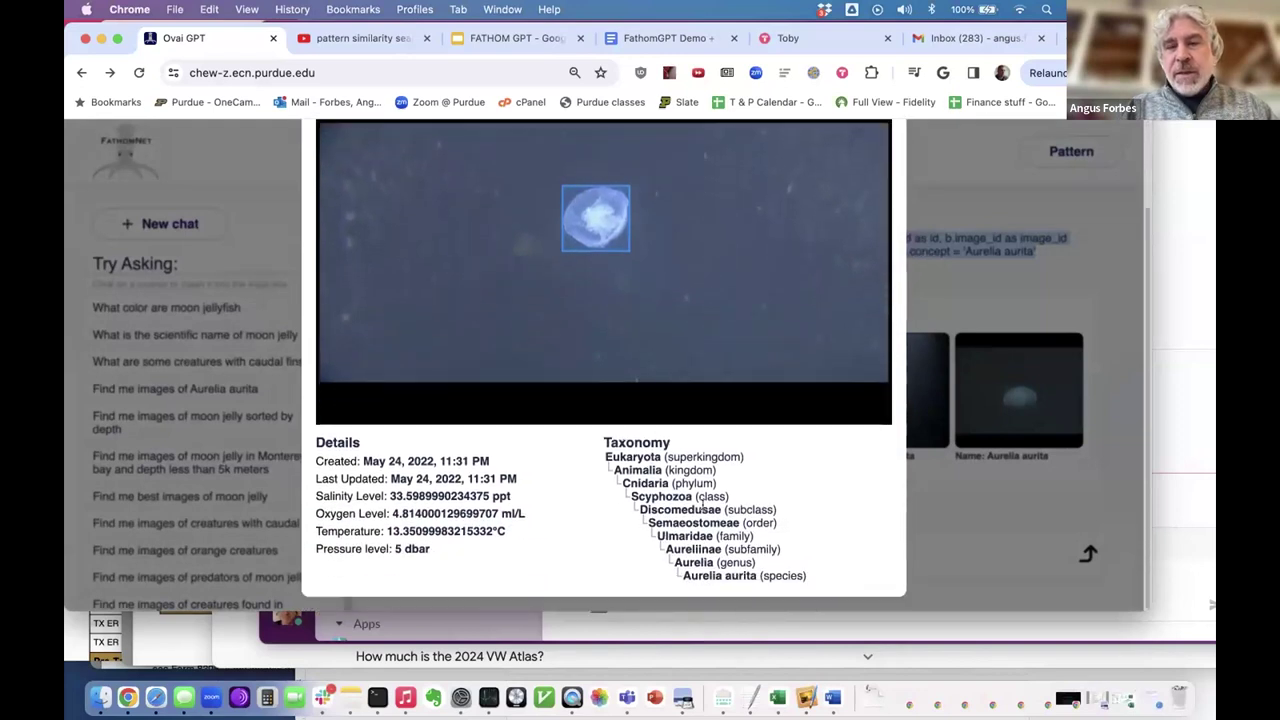
{"action": "scroll", "coordinate": [620, 300], "scroll_direction": "up", "scroll_amount": 1}
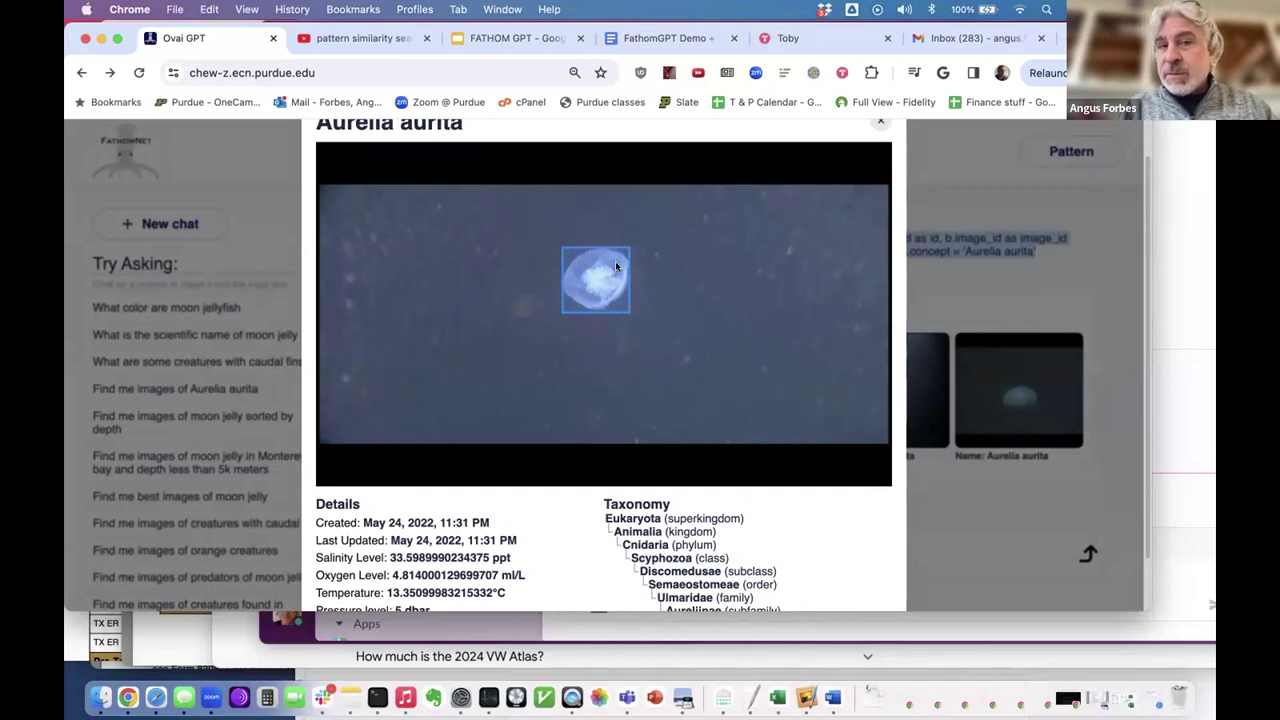
{"action": "scroll", "coordinate": [591, 262], "scroll_direction": "down", "scroll_amount": 1}
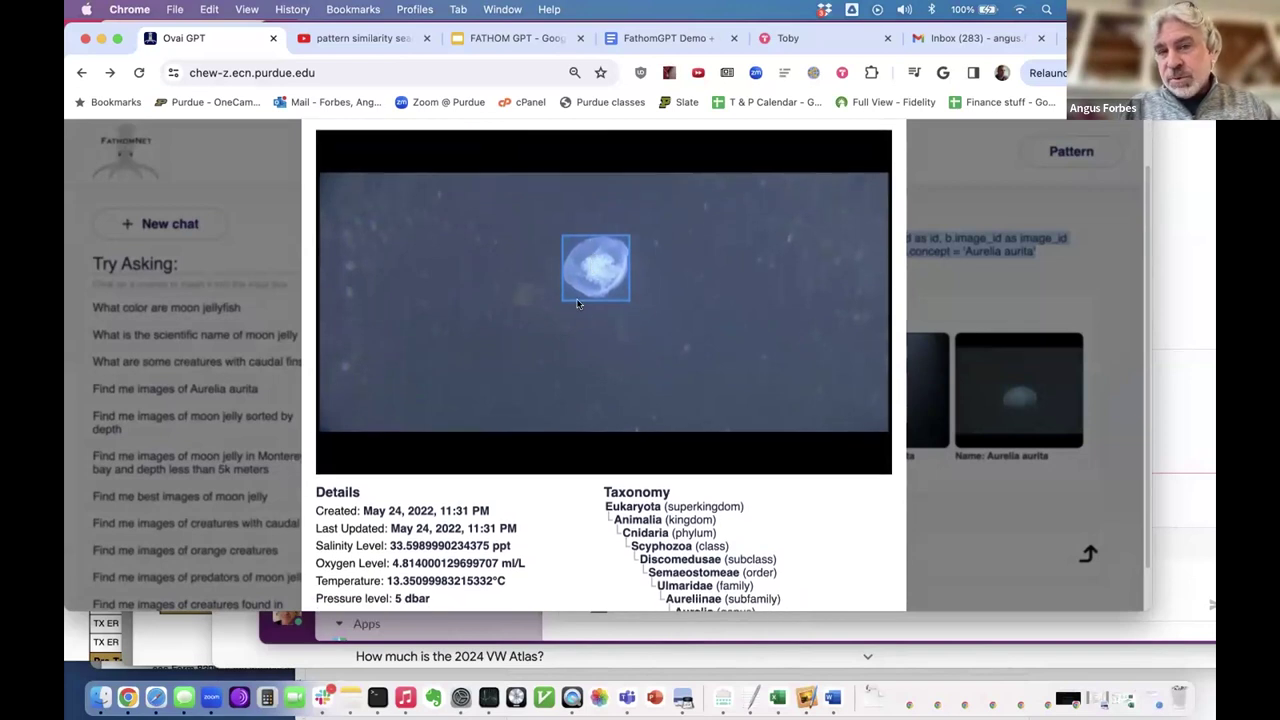
{"action": "scroll", "coordinate": [522, 360], "scroll_direction": "down", "scroll_amount": 1}
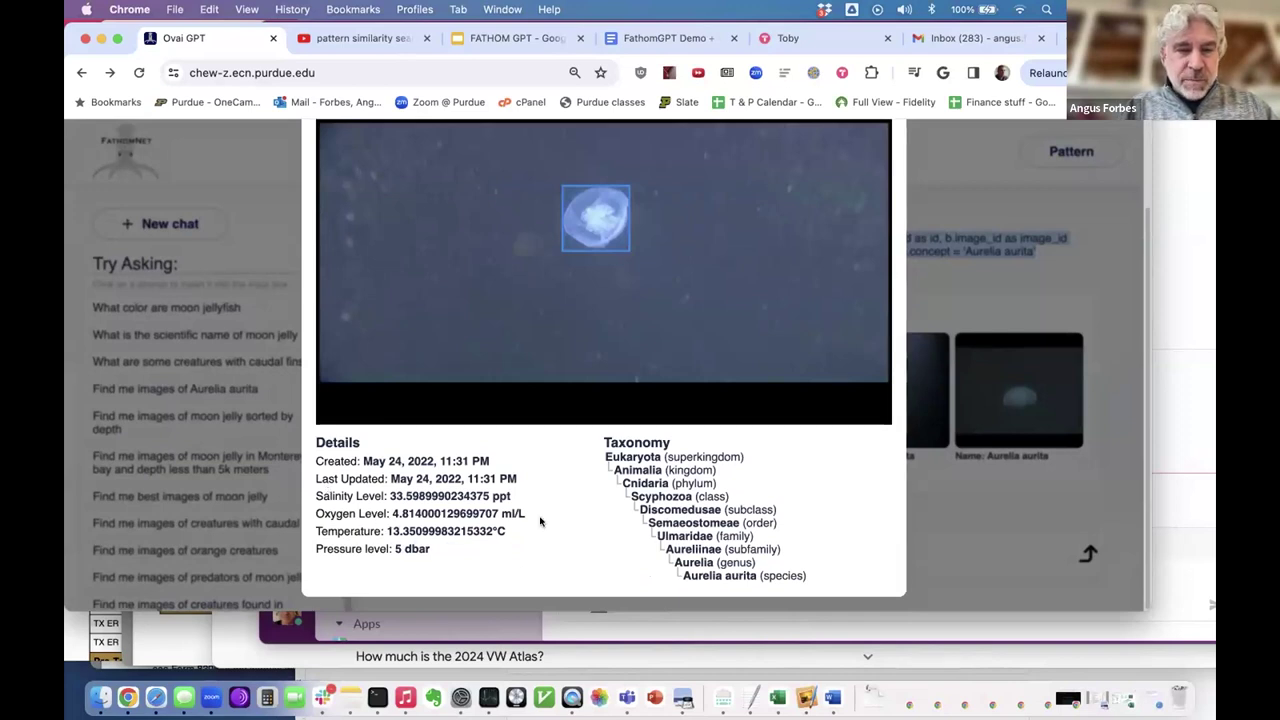
{"action": "scroll", "coordinate": [474, 516], "scroll_direction": "up", "scroll_amount": 3}
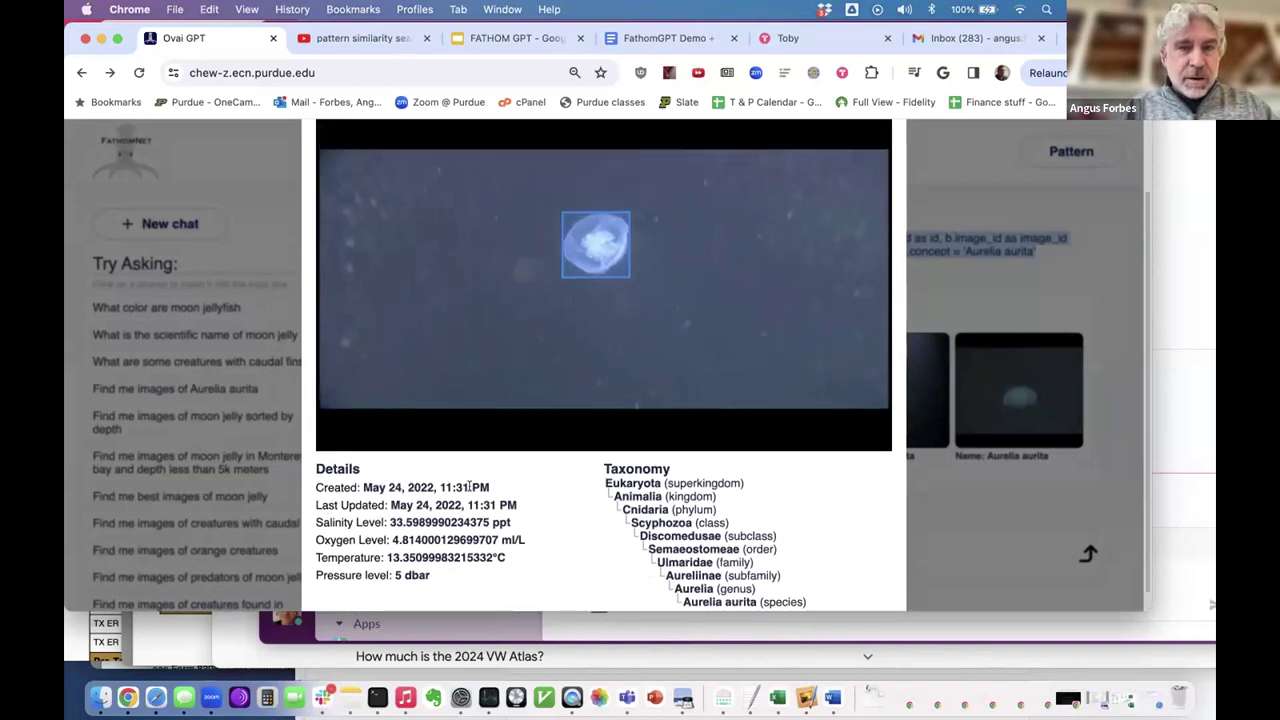
{"action": "scroll", "coordinate": [470, 492], "scroll_direction": "up", "scroll_amount": 3}
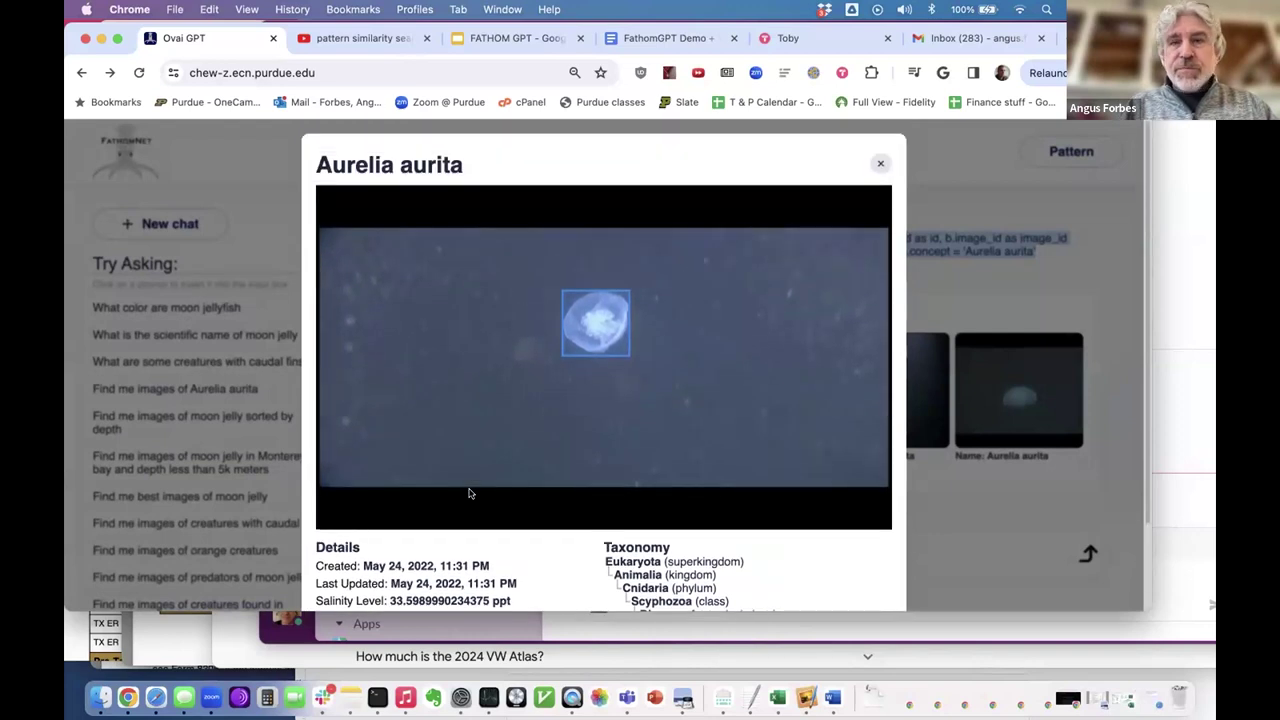
{"action": "scroll", "coordinate": [558, 326], "scroll_direction": "down", "scroll_amount": 3}
{"action": "scroll", "coordinate": [558, 326], "scroll_direction": "up", "scroll_amount": 2}
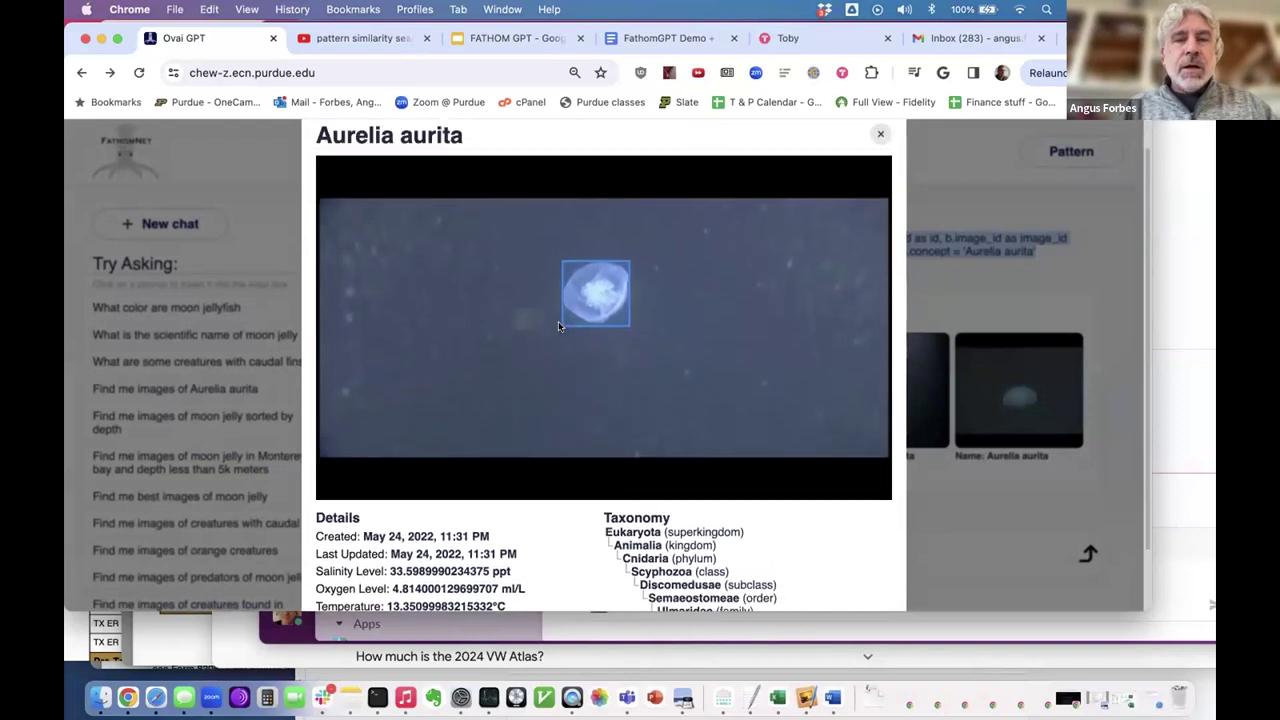
{"action": "scroll", "coordinate": [558, 321], "scroll_direction": "down", "scroll_amount": 3}
{"action": "scroll", "coordinate": [850, 228], "scroll_direction": "up", "scroll_amount": 3}
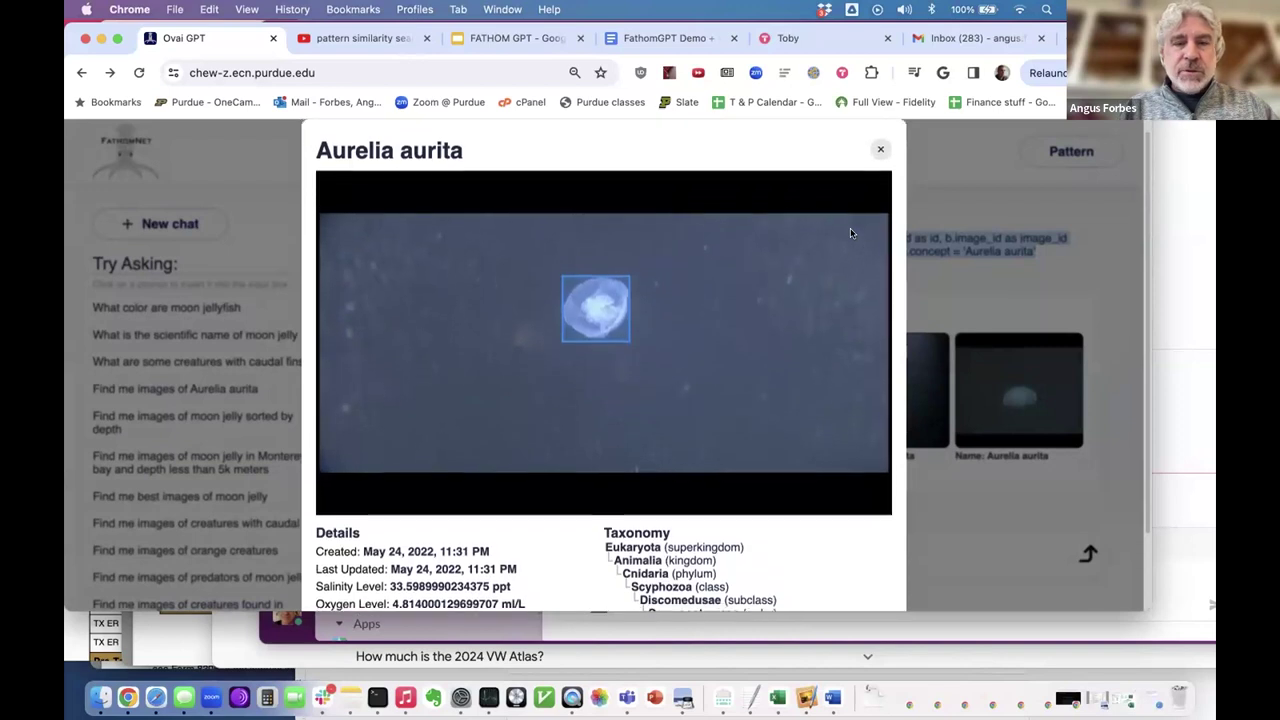
{"action": "scroll", "coordinate": [850, 228], "scroll_direction": "up", "scroll_amount": 1}
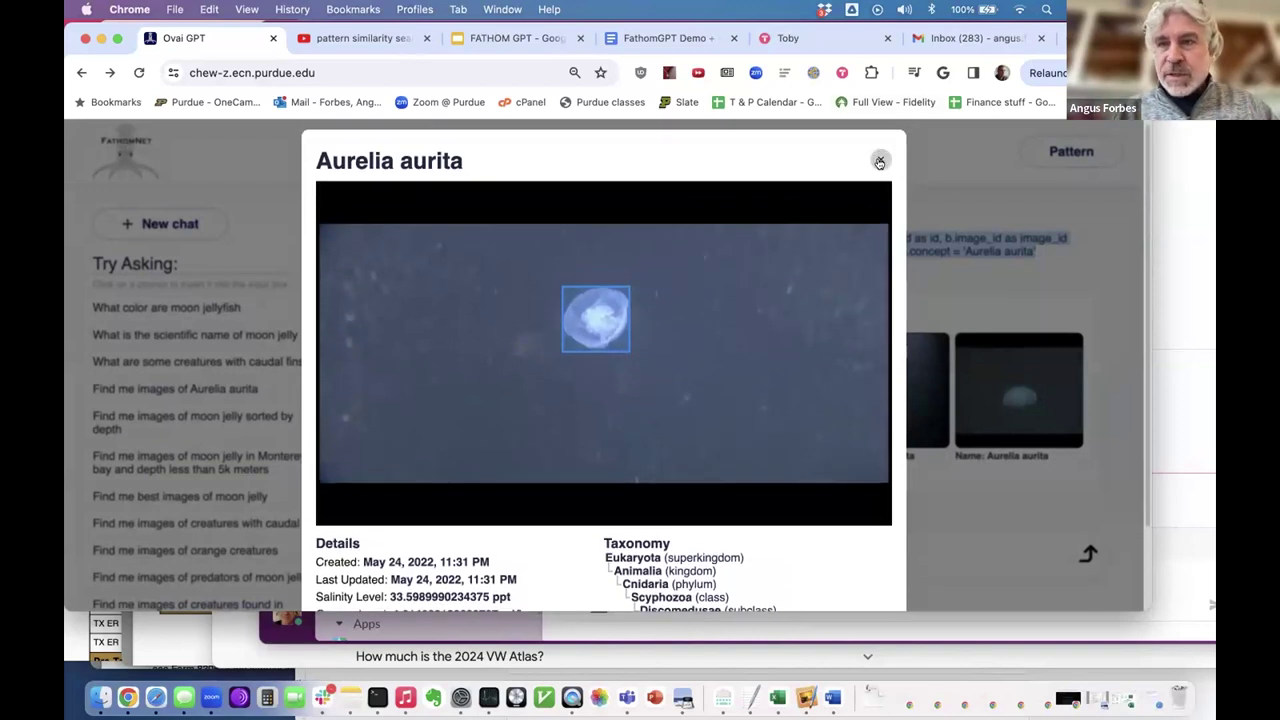
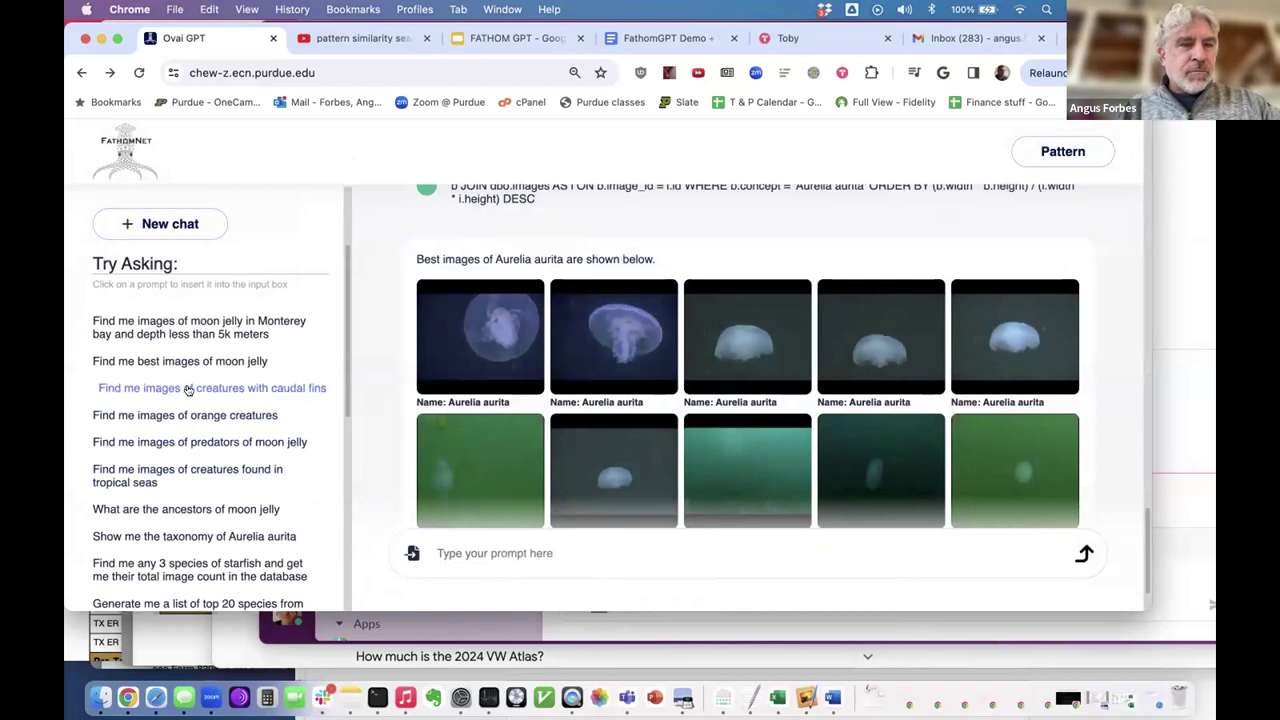
Request images of orange creatures with the sample prompt and highlight the first species names in the generated SQL query
{"action": "left_click", "coordinate": [262, 415]}
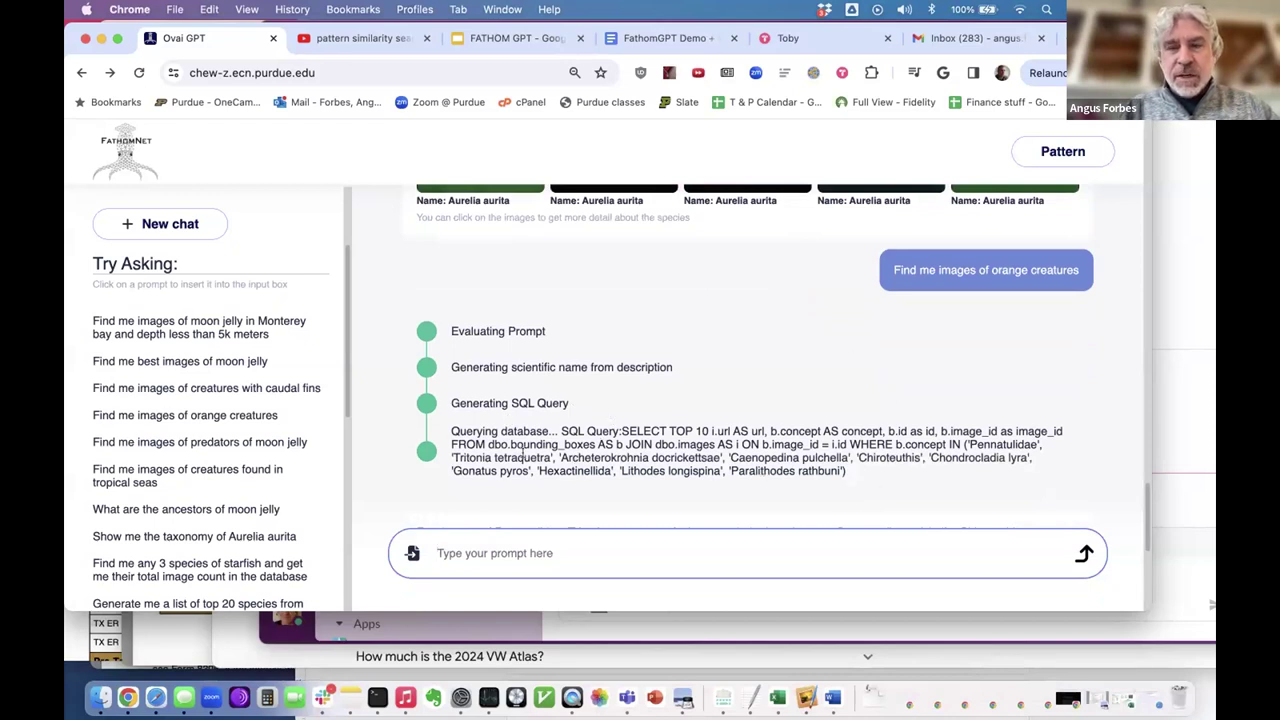
{"action": "left_click_drag", "start_coordinate": [968, 446], "coordinate": [1041, 446]}
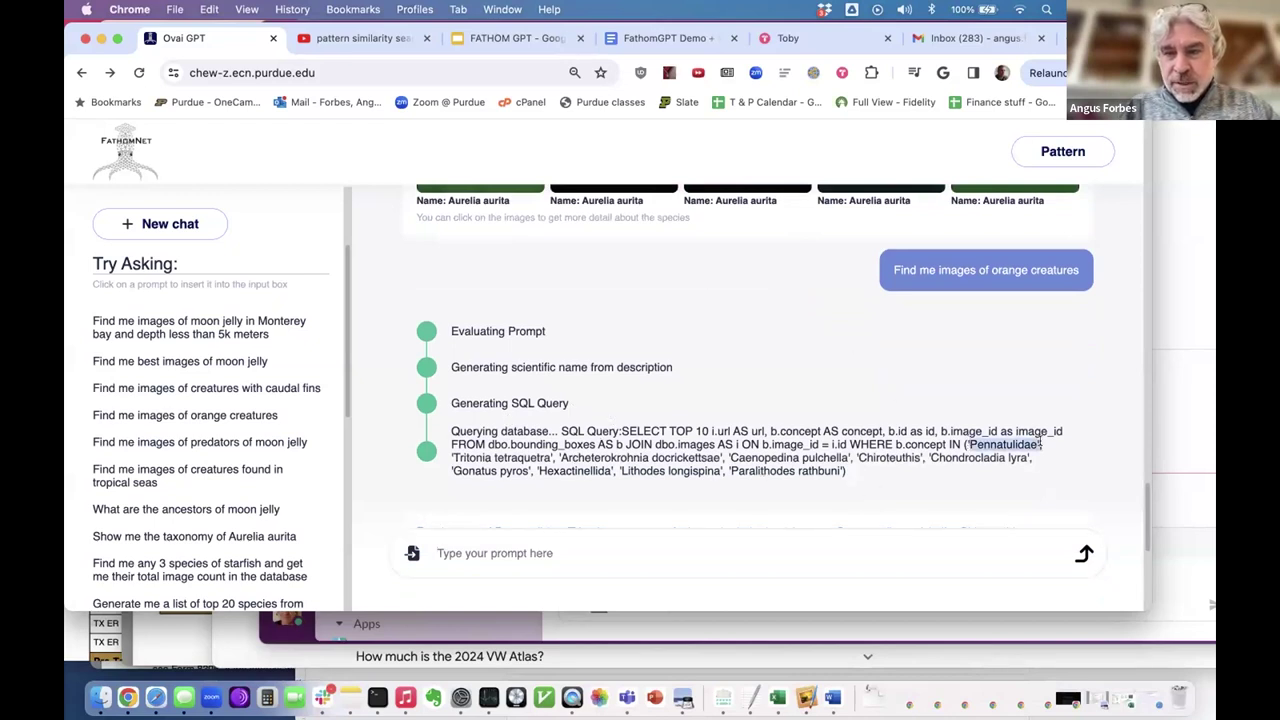
{"action": "left_click_drag", "start_coordinate": [453, 457], "coordinate": [652, 457]}
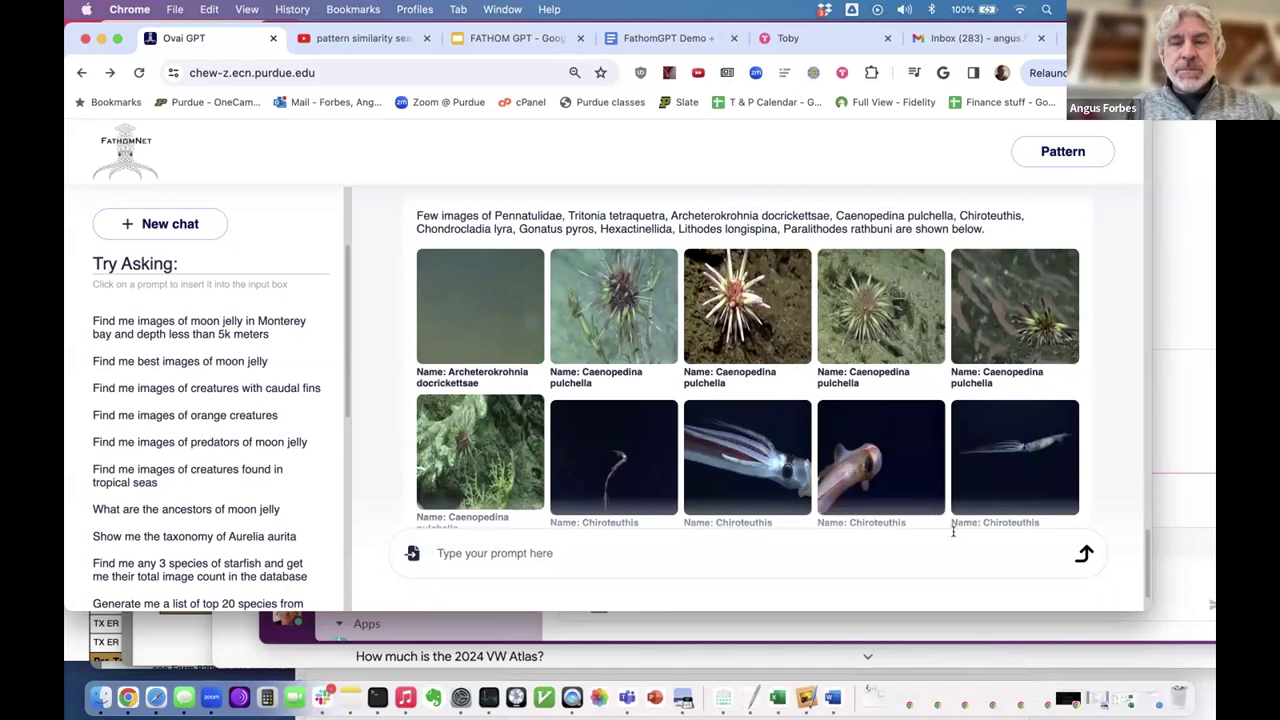
Open the Chiroteuthis image showing the animal's eye, examine its details and taxonomy, and close it
{"action": "left_click", "coordinate": [872, 474]}
{"action": "scroll", "coordinate": [718, 387], "scroll_direction": "down", "scroll_amount": 2}
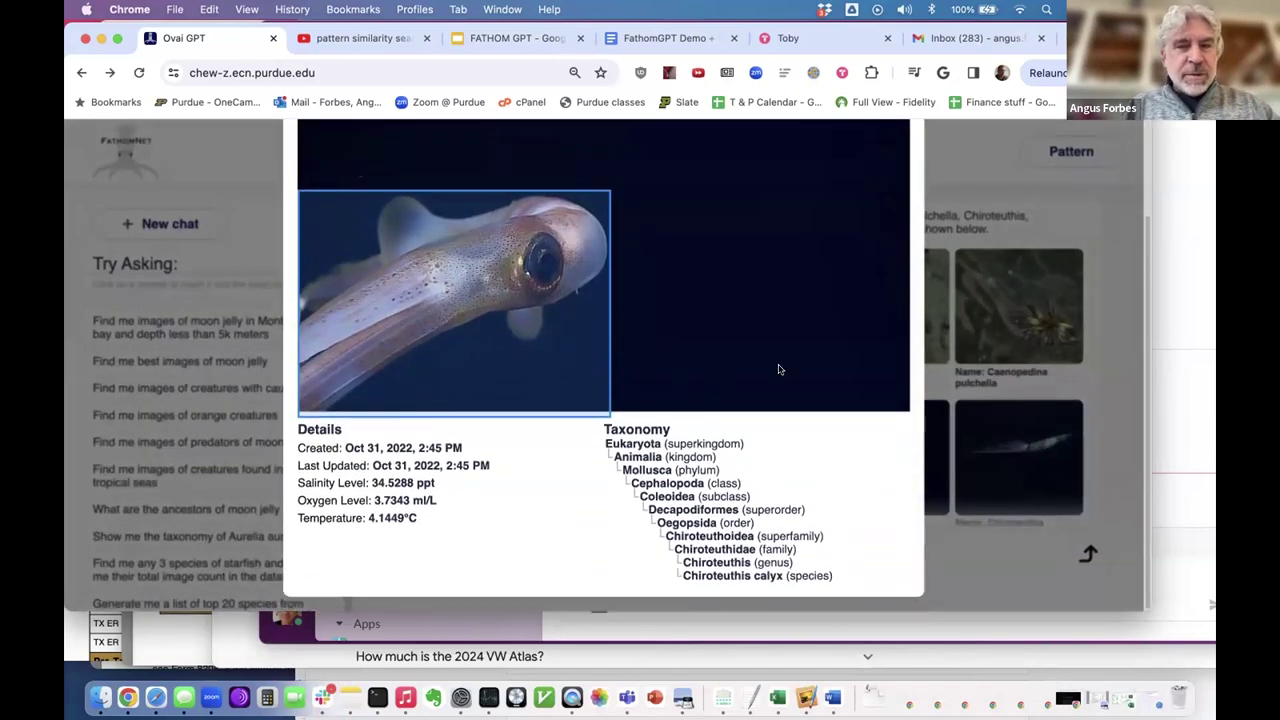
{"action": "scroll", "coordinate": [779, 370], "scroll_direction": "up", "scroll_amount": 2}
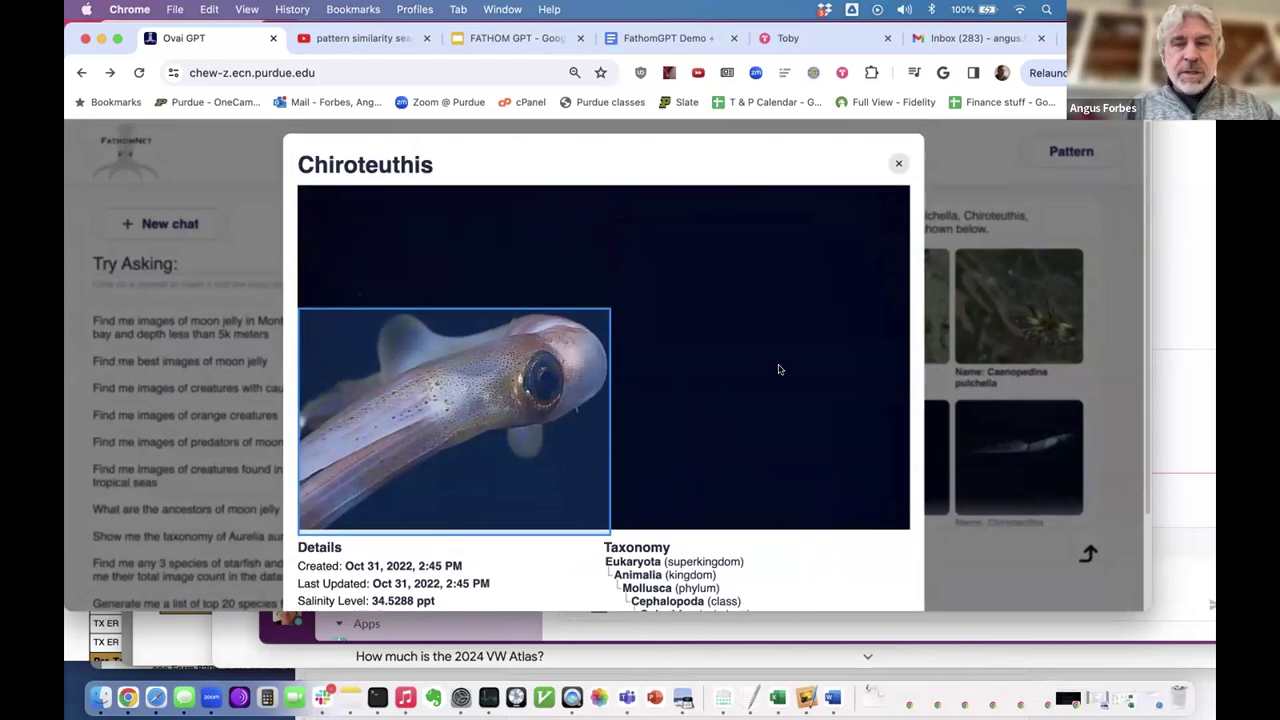
{"action": "left_click", "coordinate": [898, 164]}
Try the sample prompt "Find me images of predators of moon jelly", and start a new chat
{"action": "scroll", "coordinate": [329, 394], "scroll_direction": "down", "scroll_amount": 2}
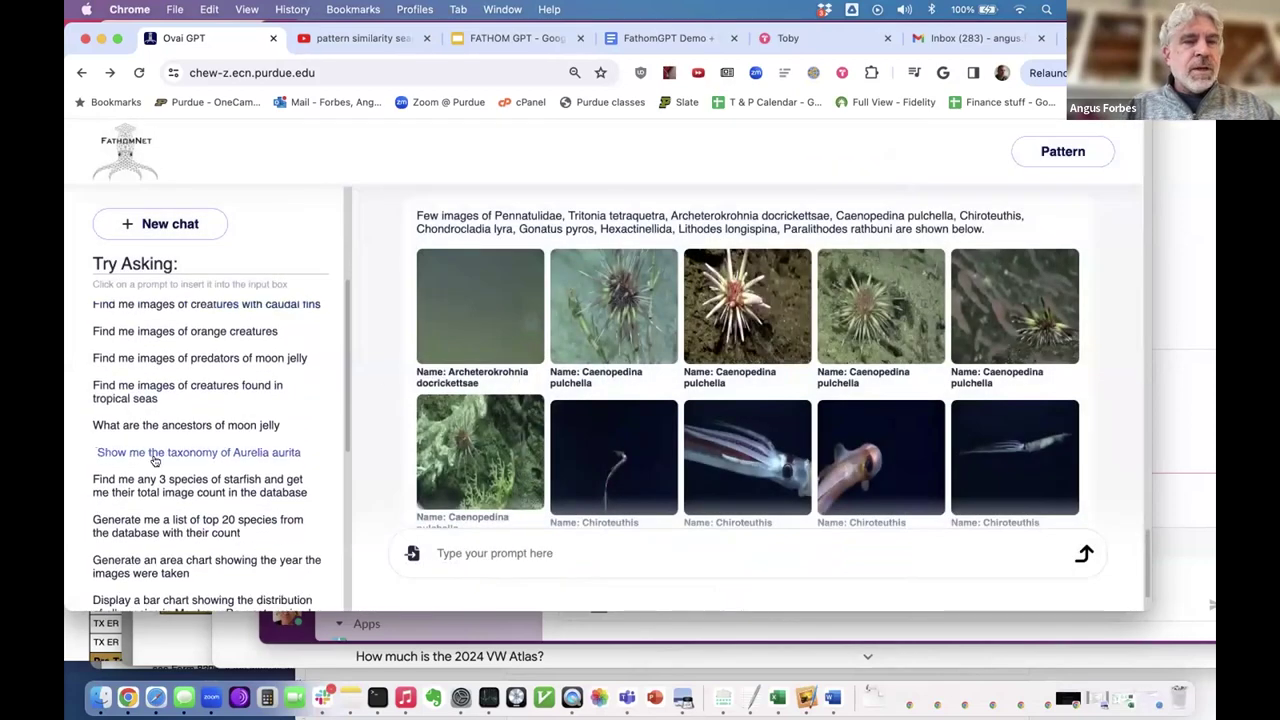
{"action": "left_click", "coordinate": [165, 358]}
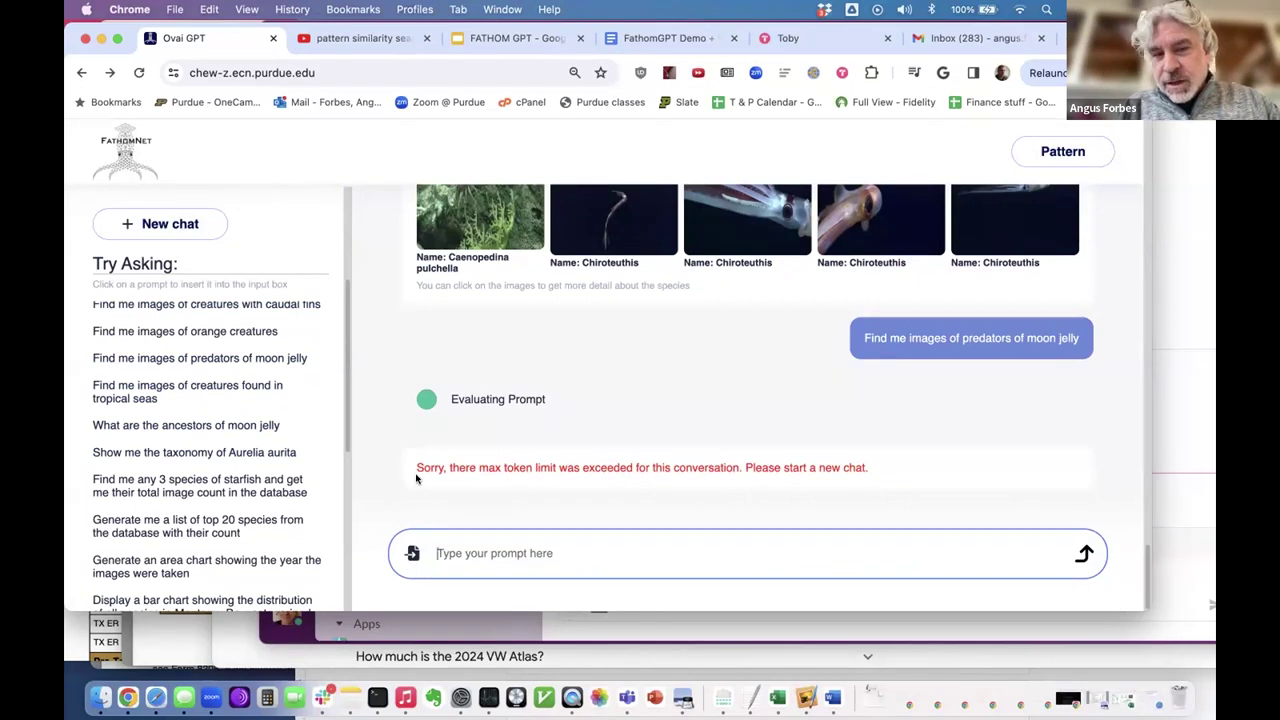
{"action": "left_click", "coordinate": [165, 226]}
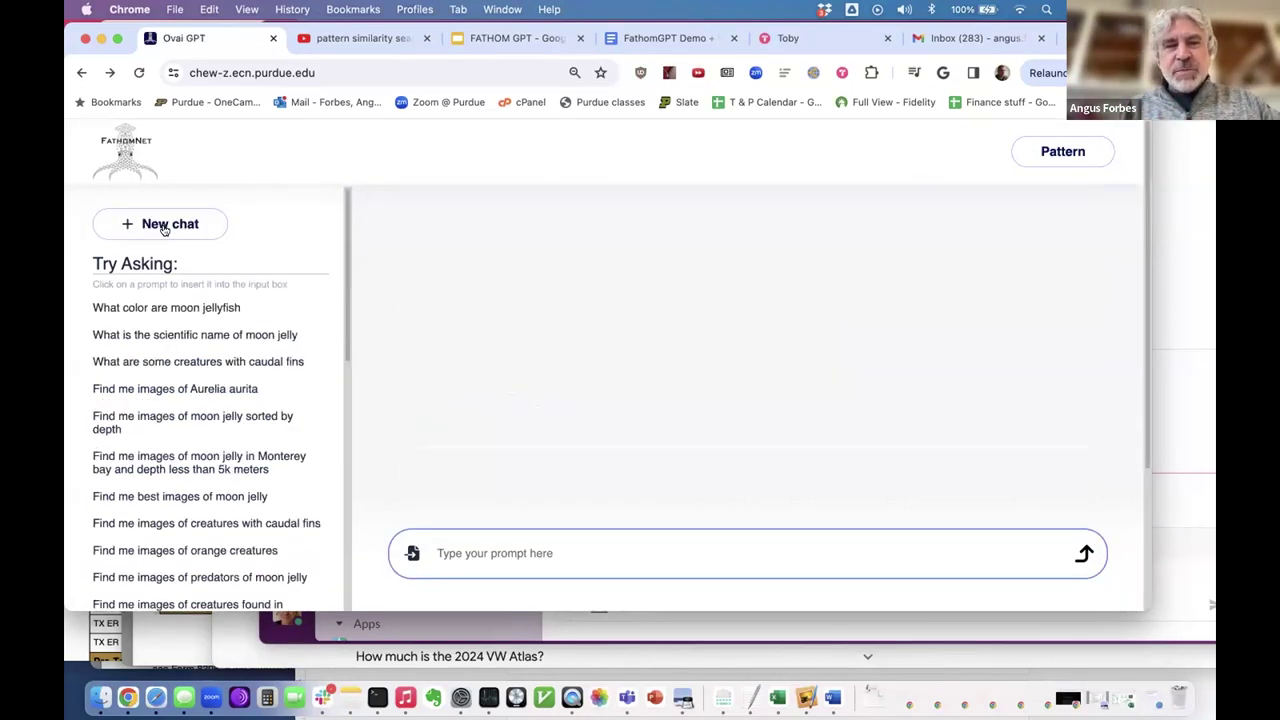
Retry the sample prompt for images of moon jelly predators, and request the taxonomy of Aurelia aurita with its sample prompt
{"action": "scroll", "coordinate": [296, 416], "scroll_direction": "down", "scroll_amount": 3}
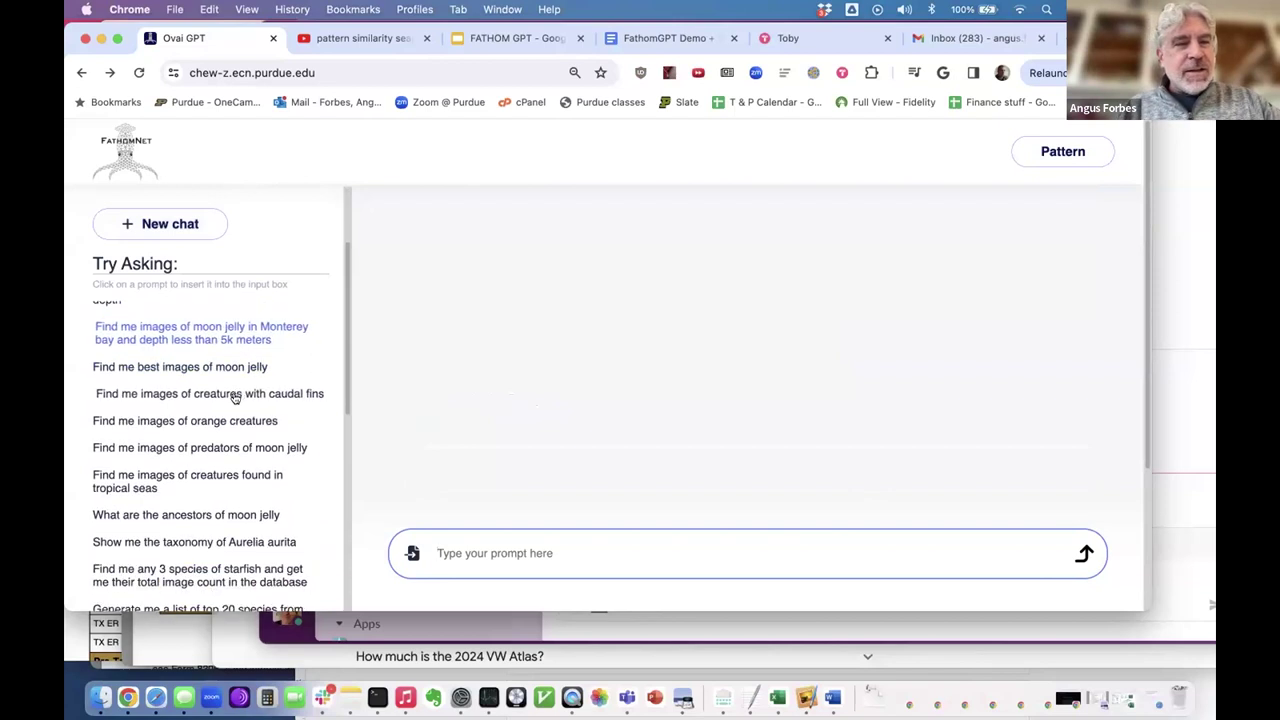
{"action": "left_click", "coordinate": [228, 447]}
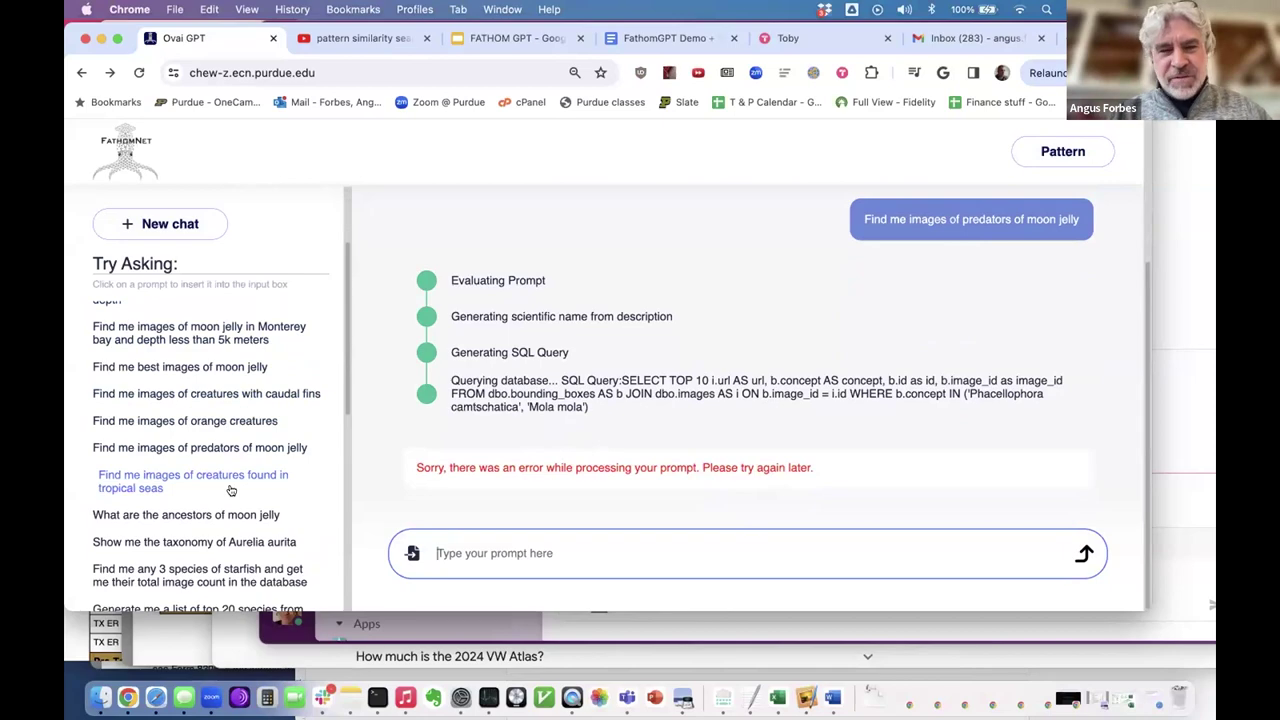
{"action": "scroll", "coordinate": [230, 490], "scroll_direction": "down", "scroll_amount": 3}
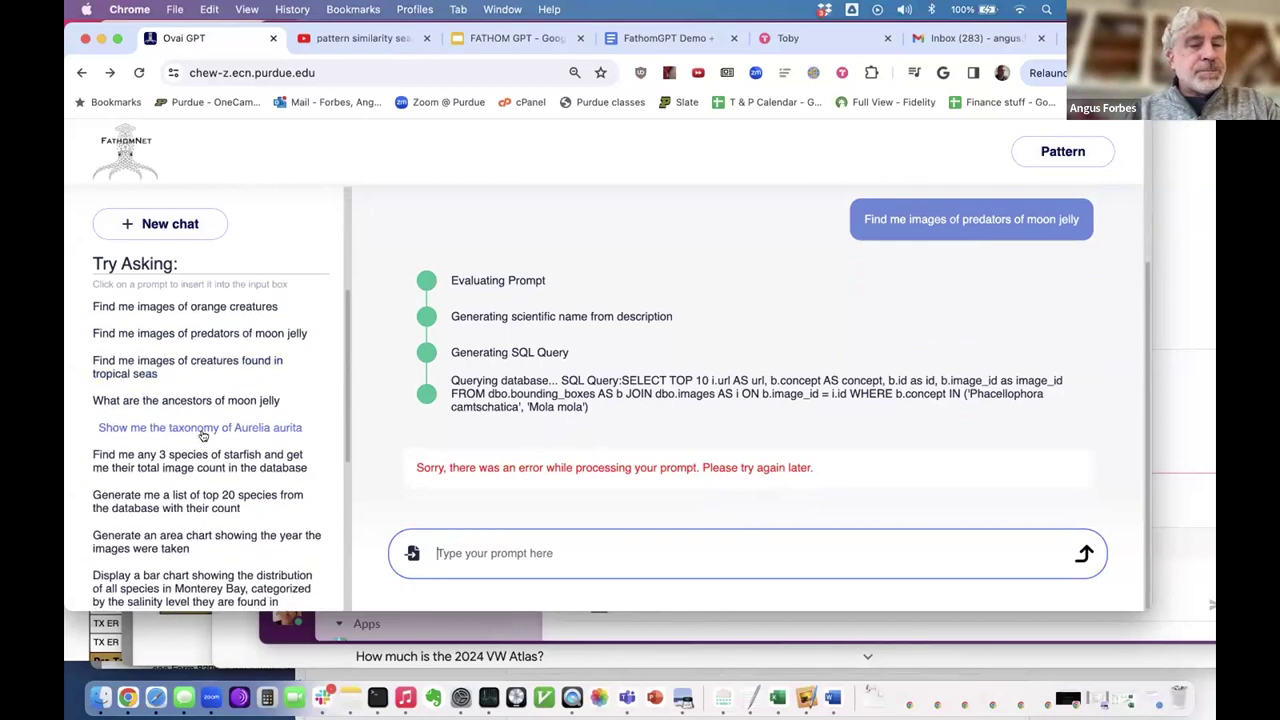
{"action": "left_click", "coordinate": [200, 427]}
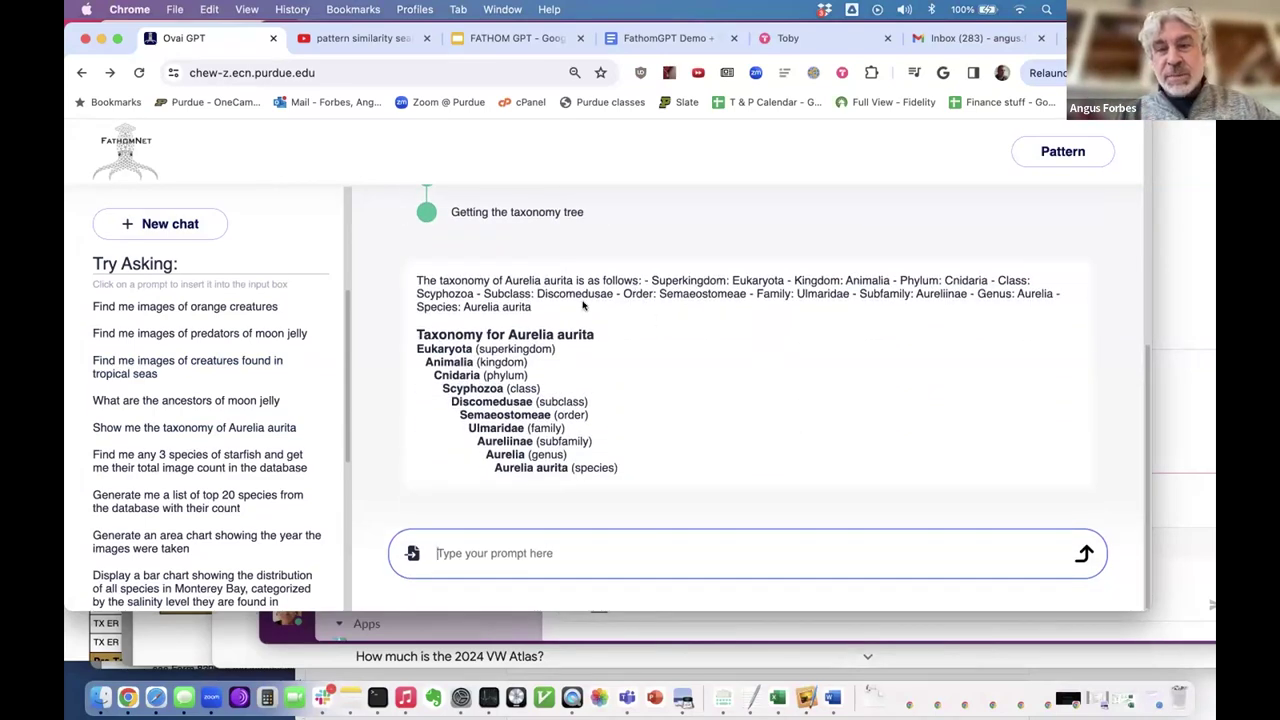
{"action": "scroll", "coordinate": [858, 328], "scroll_direction": "up", "scroll_amount": 2}
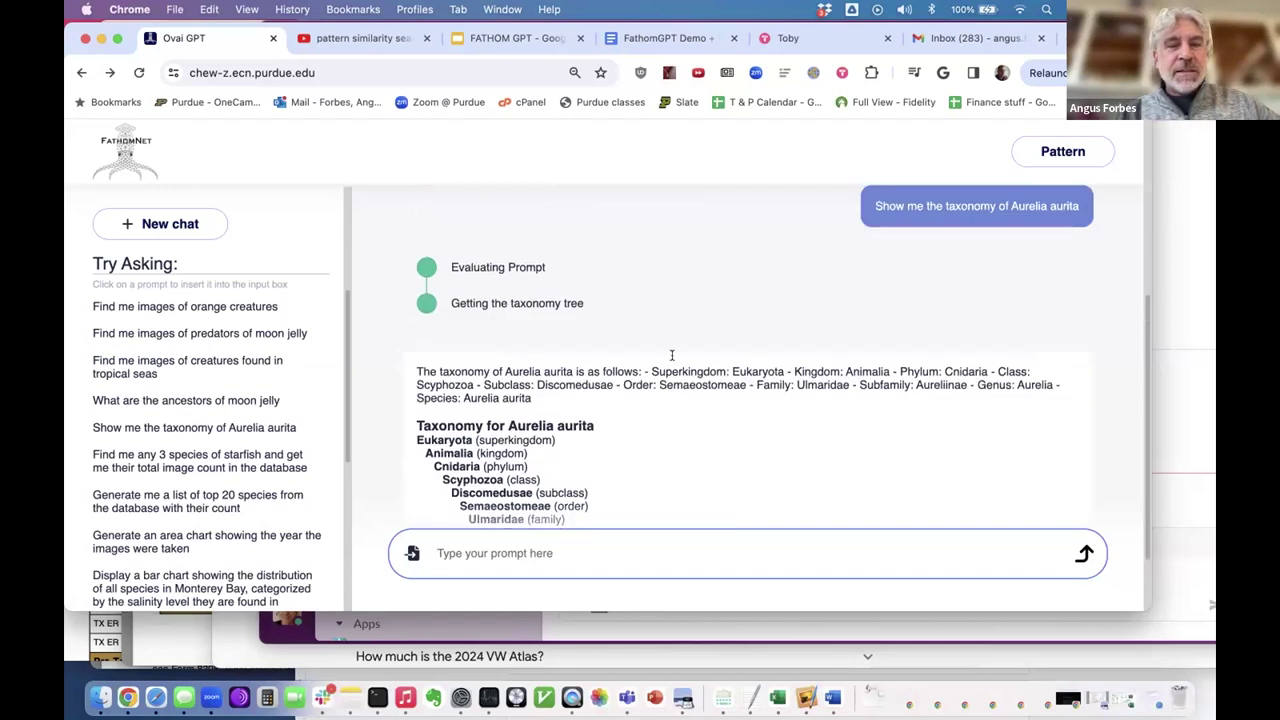
{"action": "scroll", "coordinate": [671, 355], "scroll_direction": "down", "scroll_amount": 2}
Request any 3 starfish species with their total image counts using the sample prompt, and review the generated SQL query and table
{"action": "scroll", "coordinate": [240, 470], "scroll_direction": "down", "scroll_amount": 1}
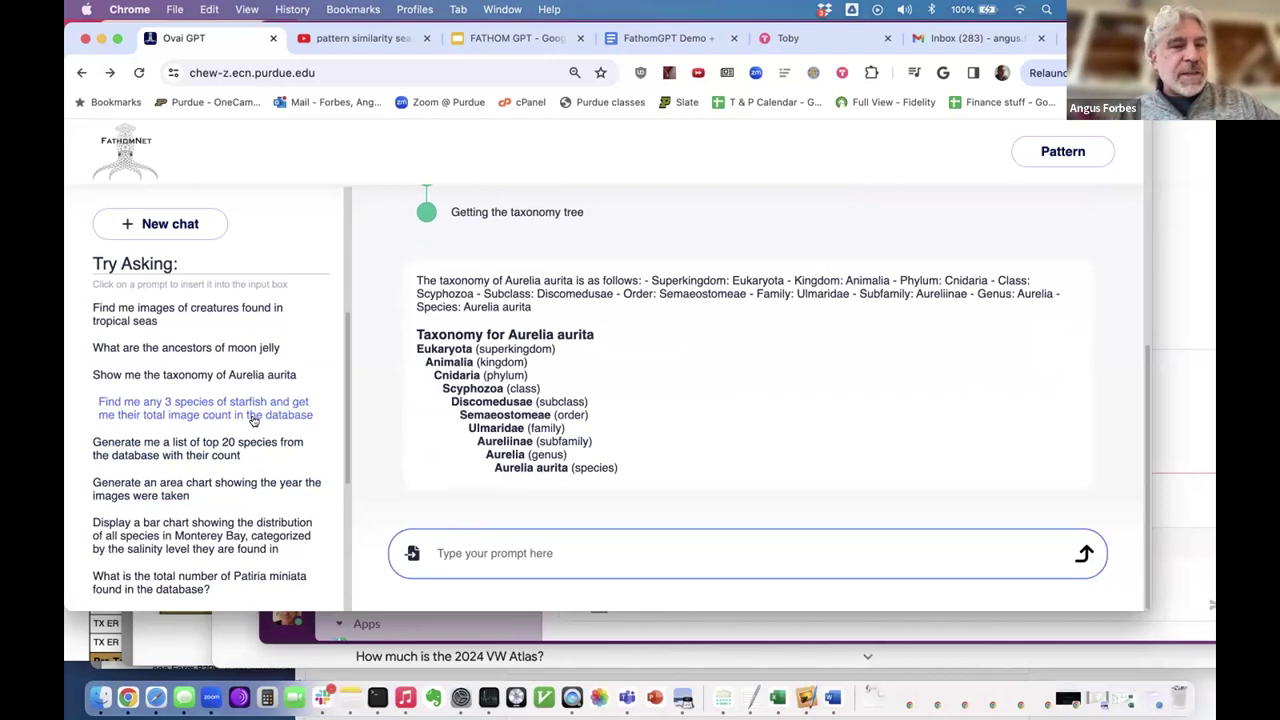
{"action": "left_click", "coordinate": [200, 407]}
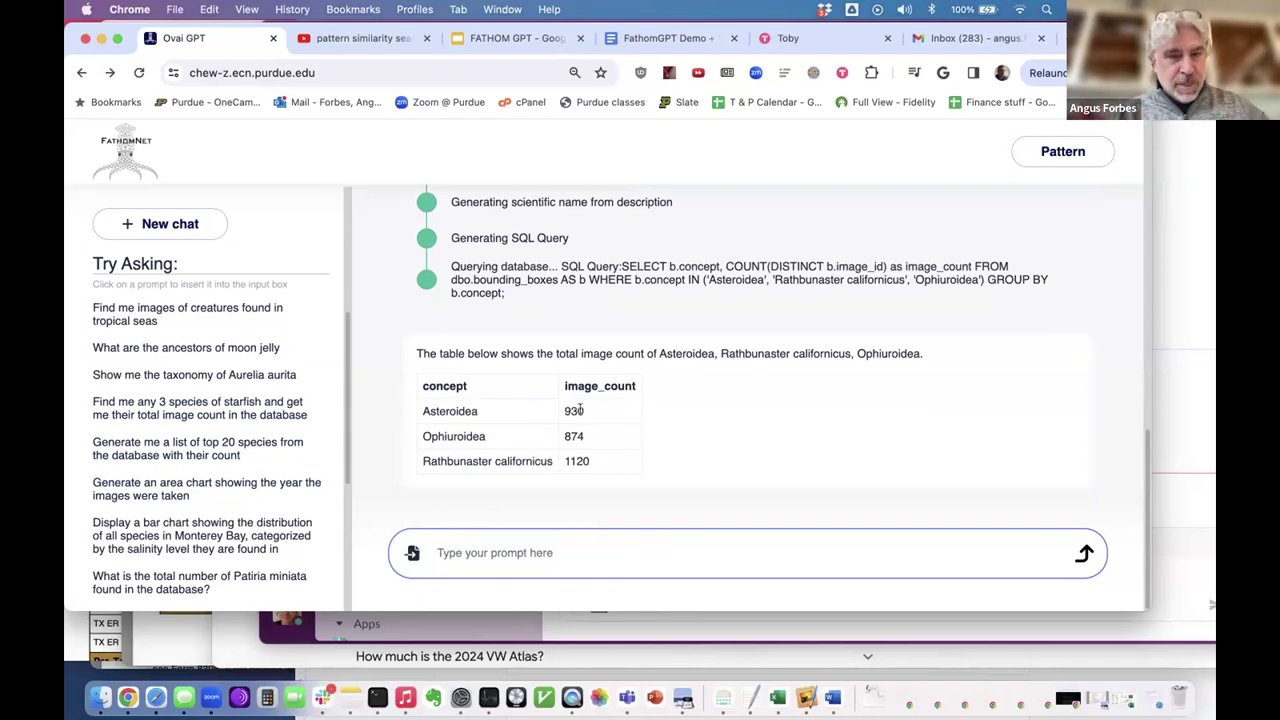
{"action": "scroll", "coordinate": [708, 405], "scroll_direction": "up", "scroll_amount": 3}
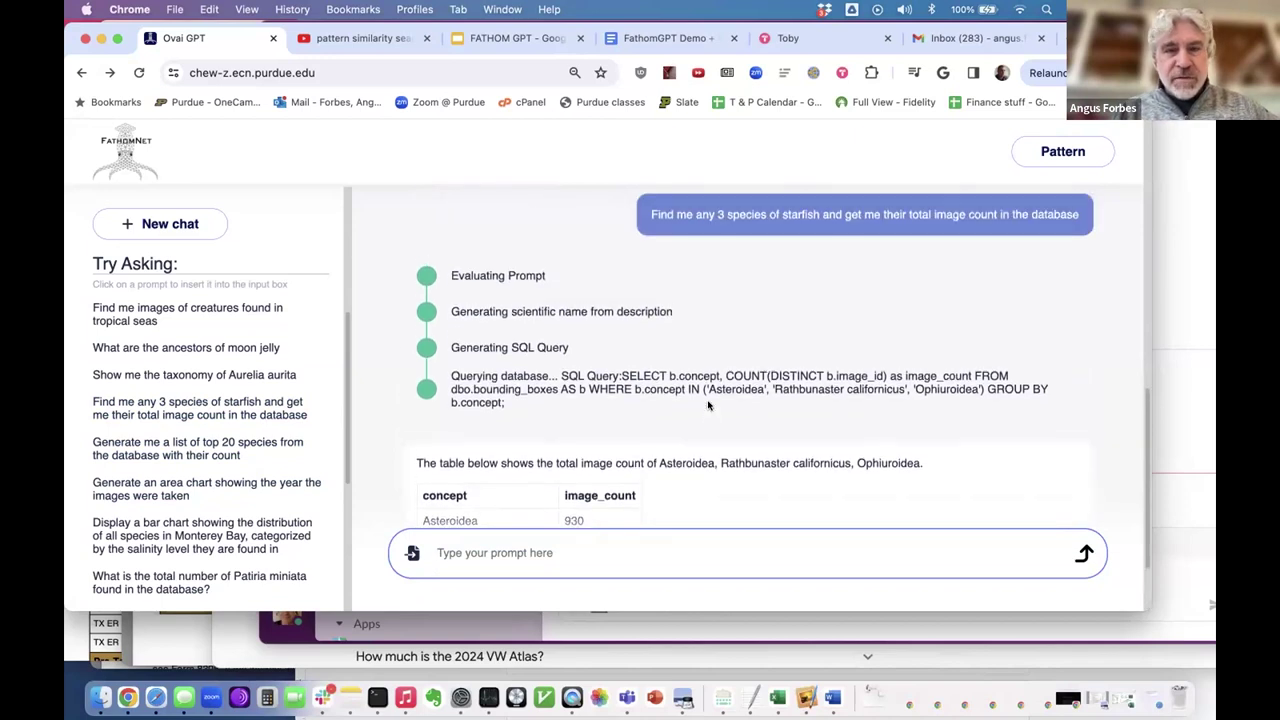
{"action": "scroll", "coordinate": [708, 405], "scroll_direction": "down", "scroll_amount": 1}
{"action": "scroll", "coordinate": [687, 318], "scroll_direction": "up", "scroll_amount": 2}
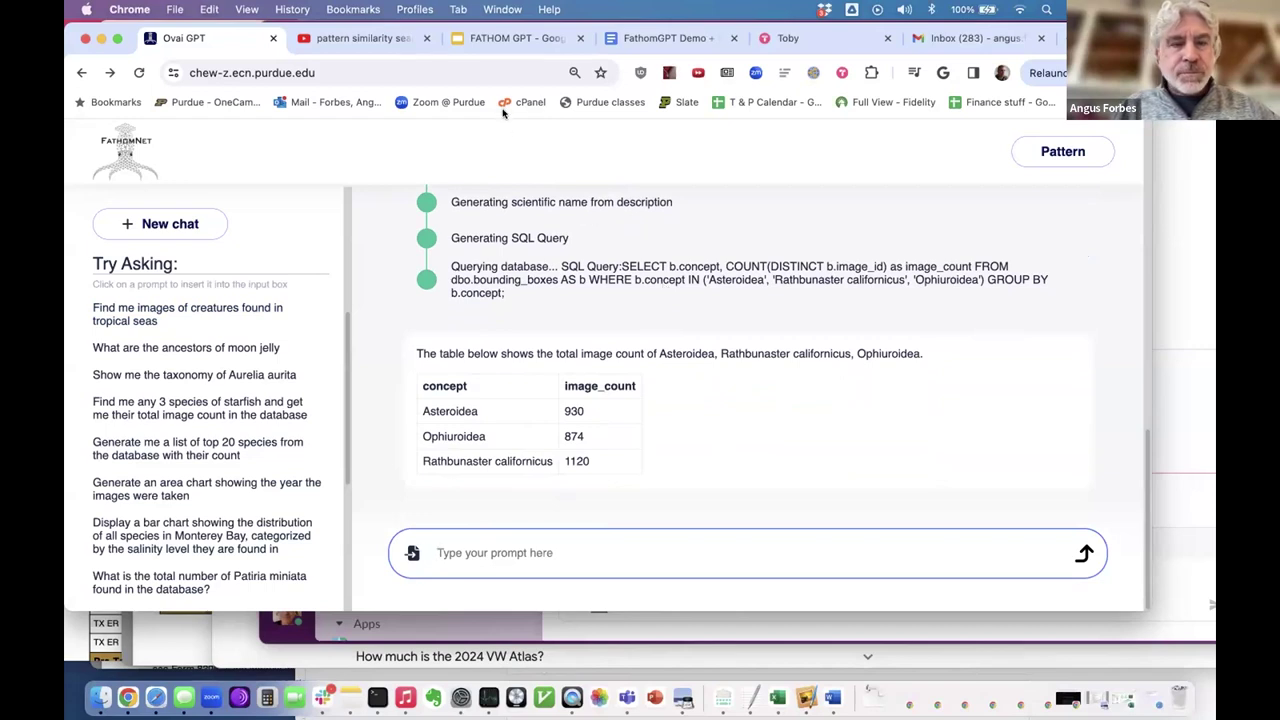
{"action": "scroll", "coordinate": [210, 422], "scroll_direction": "down", "scroll_amount": 1}
{"action": "scroll", "coordinate": [210, 422], "scroll_direction": "down", "scroll_amount": 2}
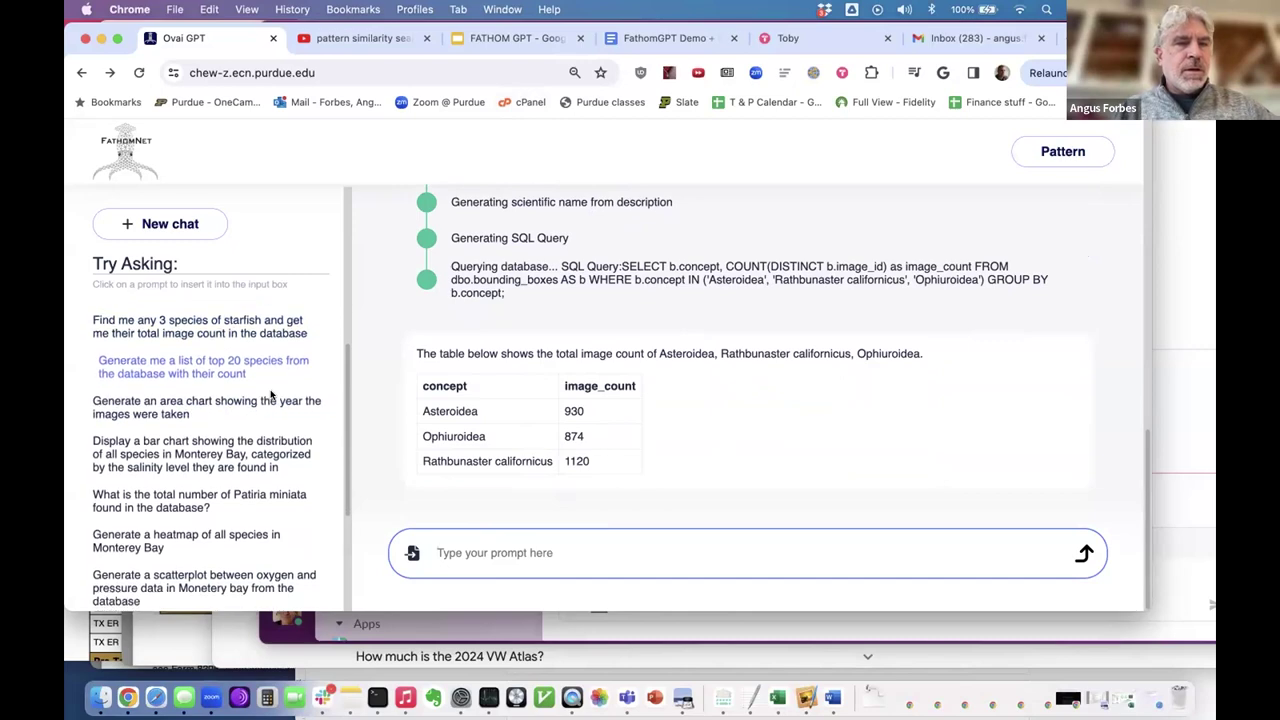
Attach the red fish sample image to the prompt with the selection box fitted around the fish
{"action": "left_click", "coordinate": [411, 553]}
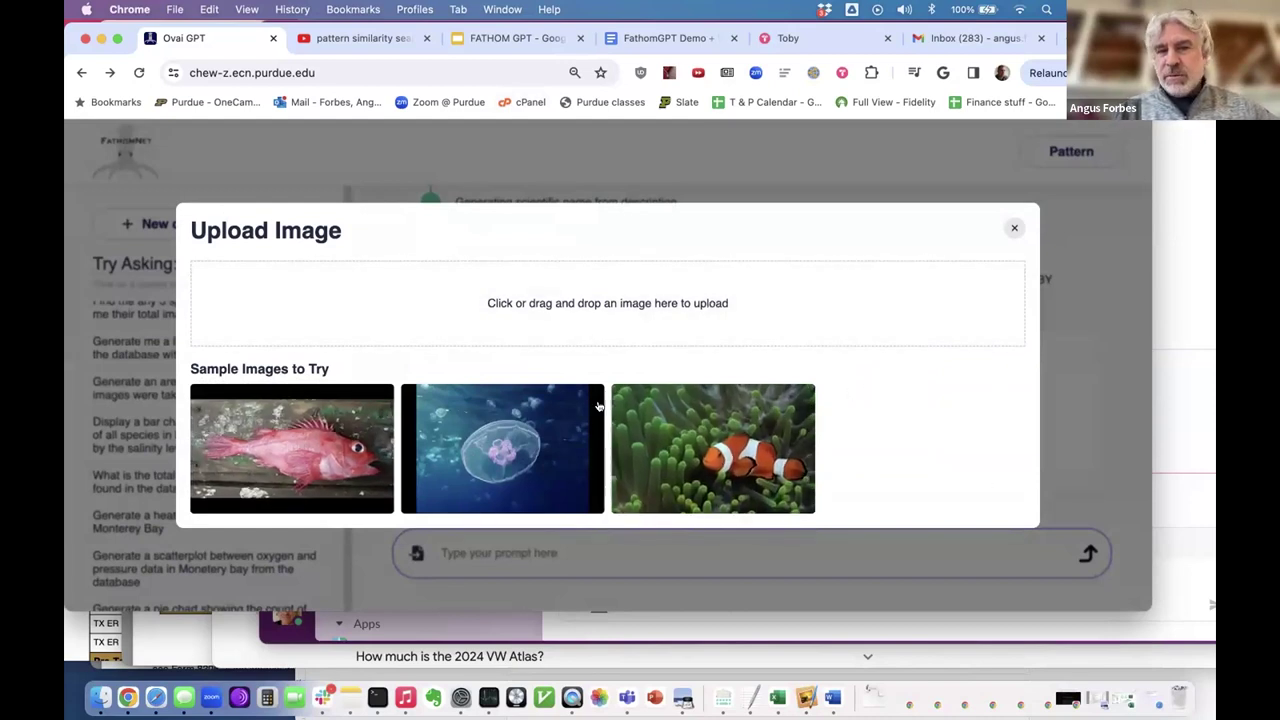
{"action": "left_click", "coordinate": [318, 445]}
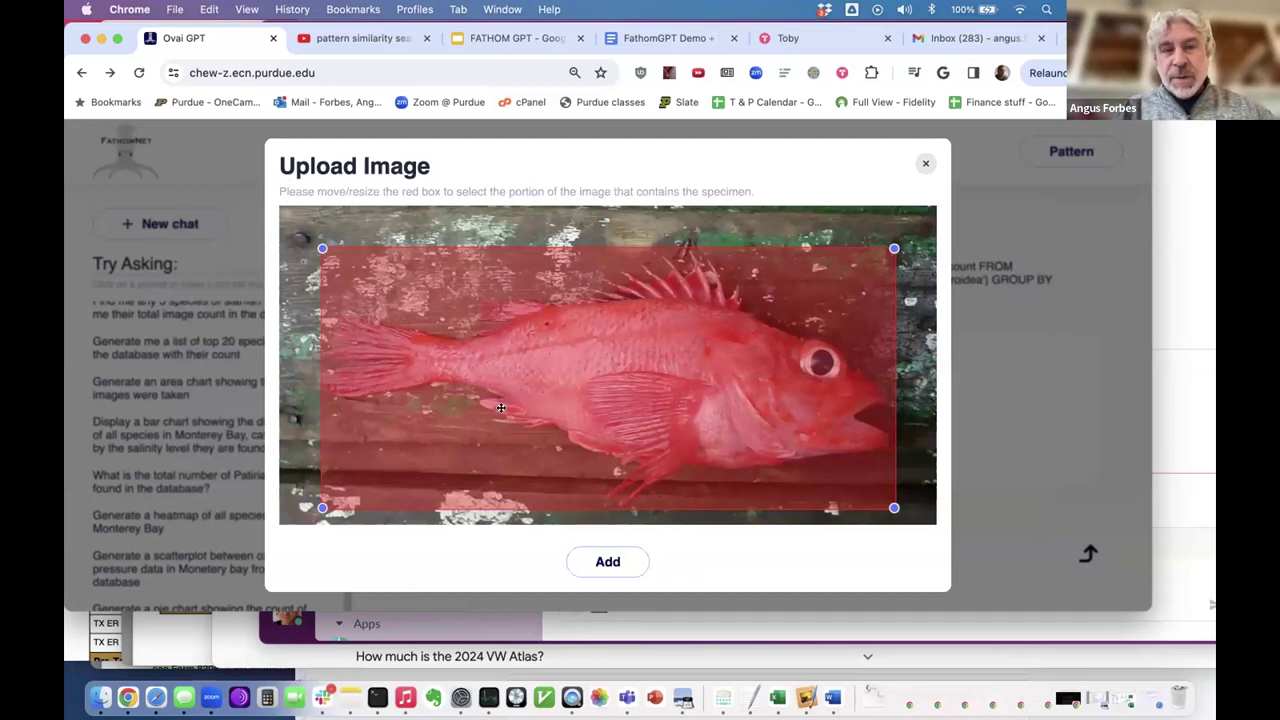
{"action": "mouse_move", "coordinate": [319, 249]}
{"action": "left_mouse_down"}
{"action": "mouse_move", "coordinate": [372, 274]}
{"action": "mouse_move", "coordinate": [315, 227]}
{"action": "mouse_move", "coordinate": [331, 242]}
{"action": "left_mouse_up"}
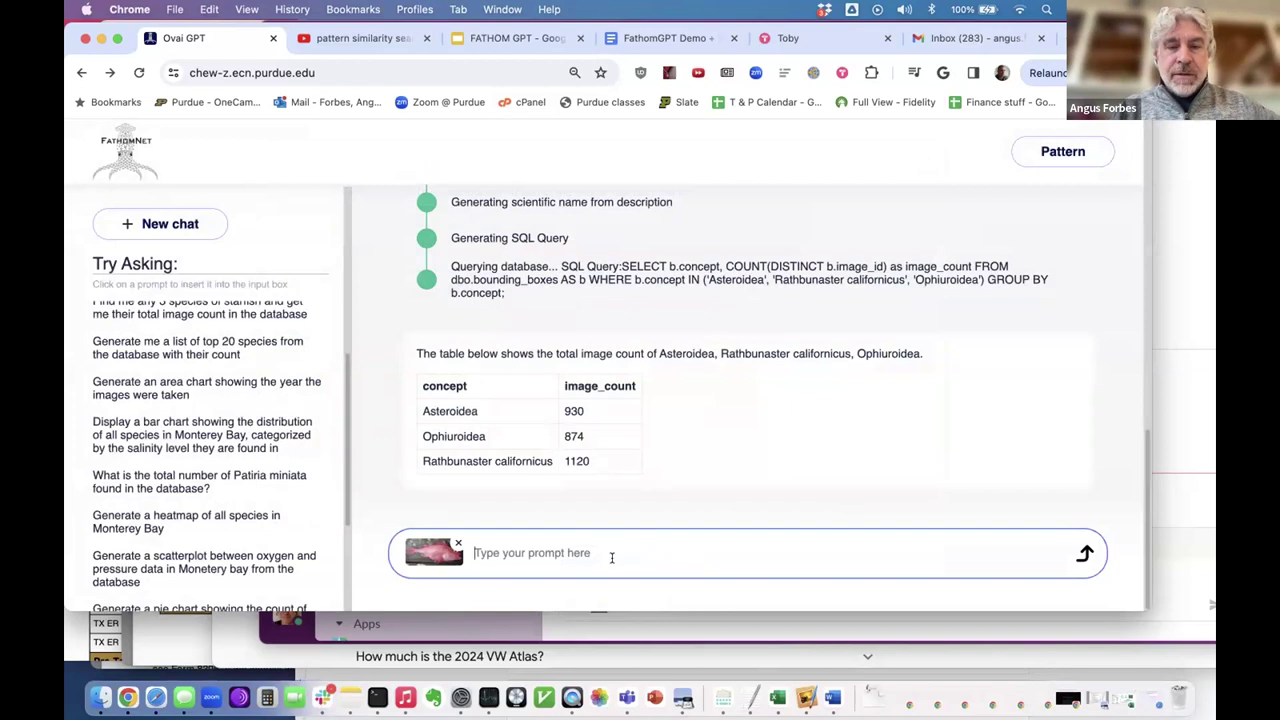
Submit the prompt "find me similar images" with the attached red fish image
{"action": "type", "text": "find me simiilar images"}
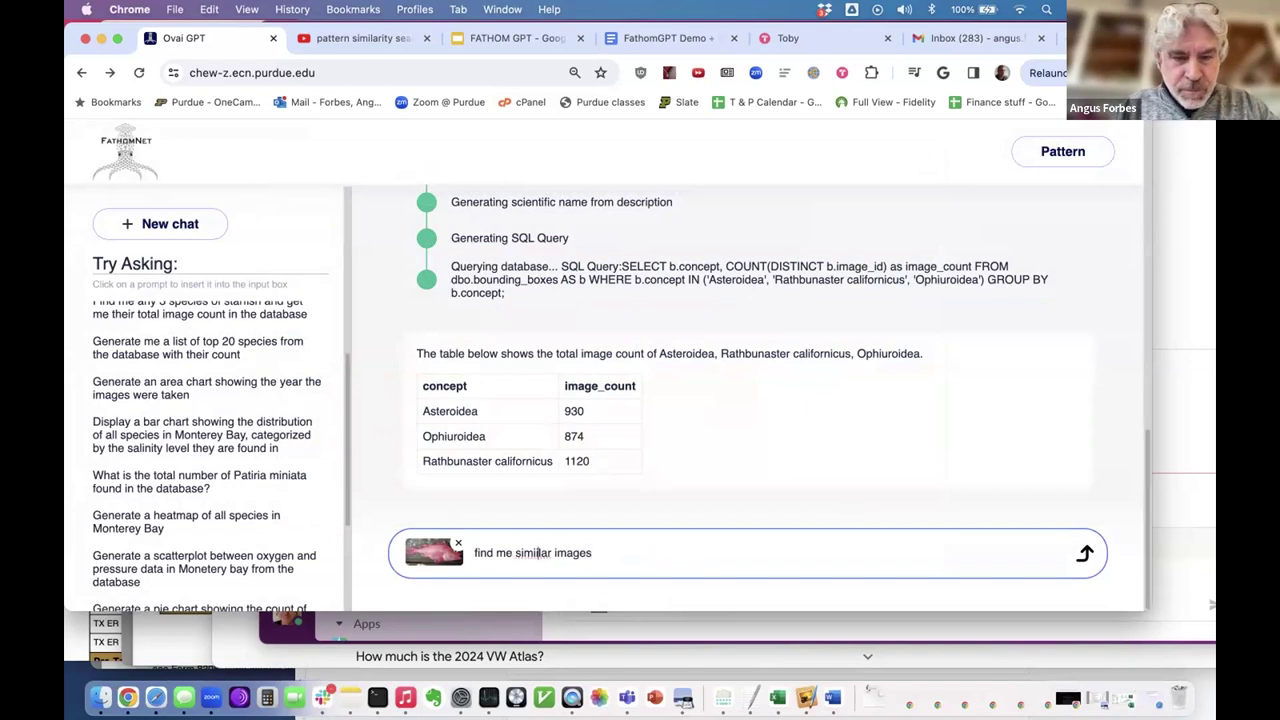
{"action": "key", "text": "BackSpace"}
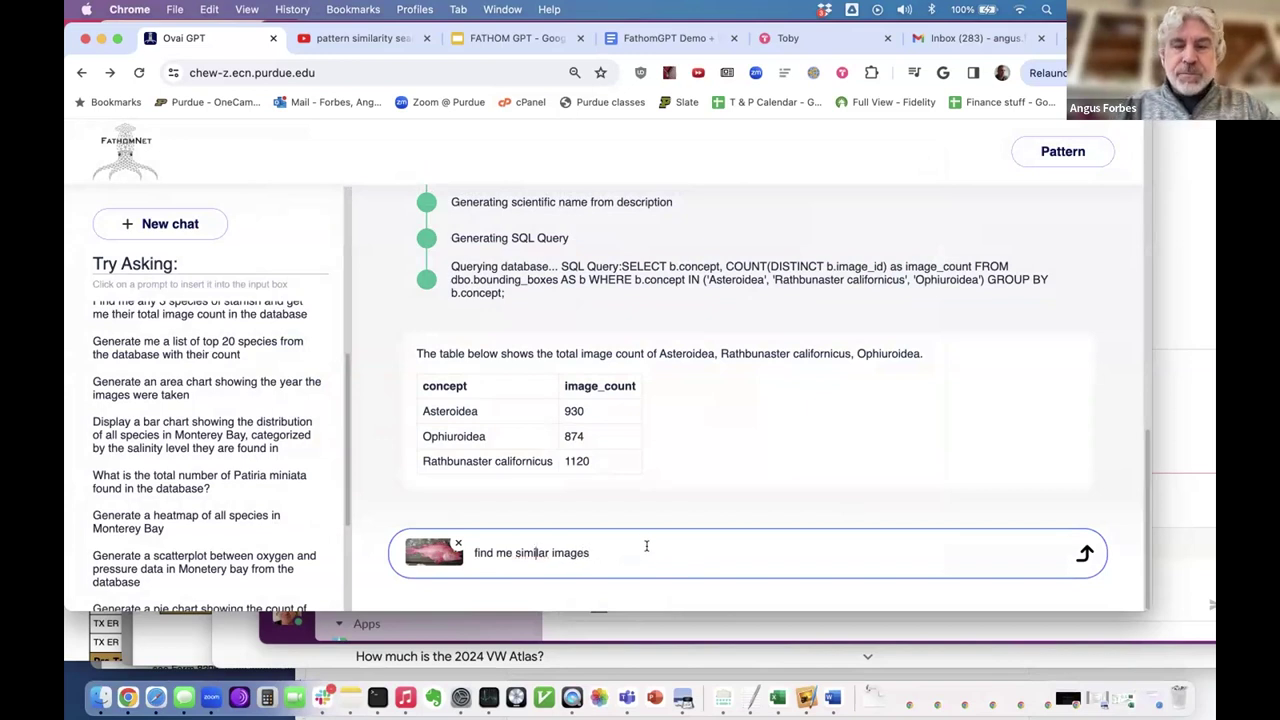
{"action": "key", "text": "Return"}
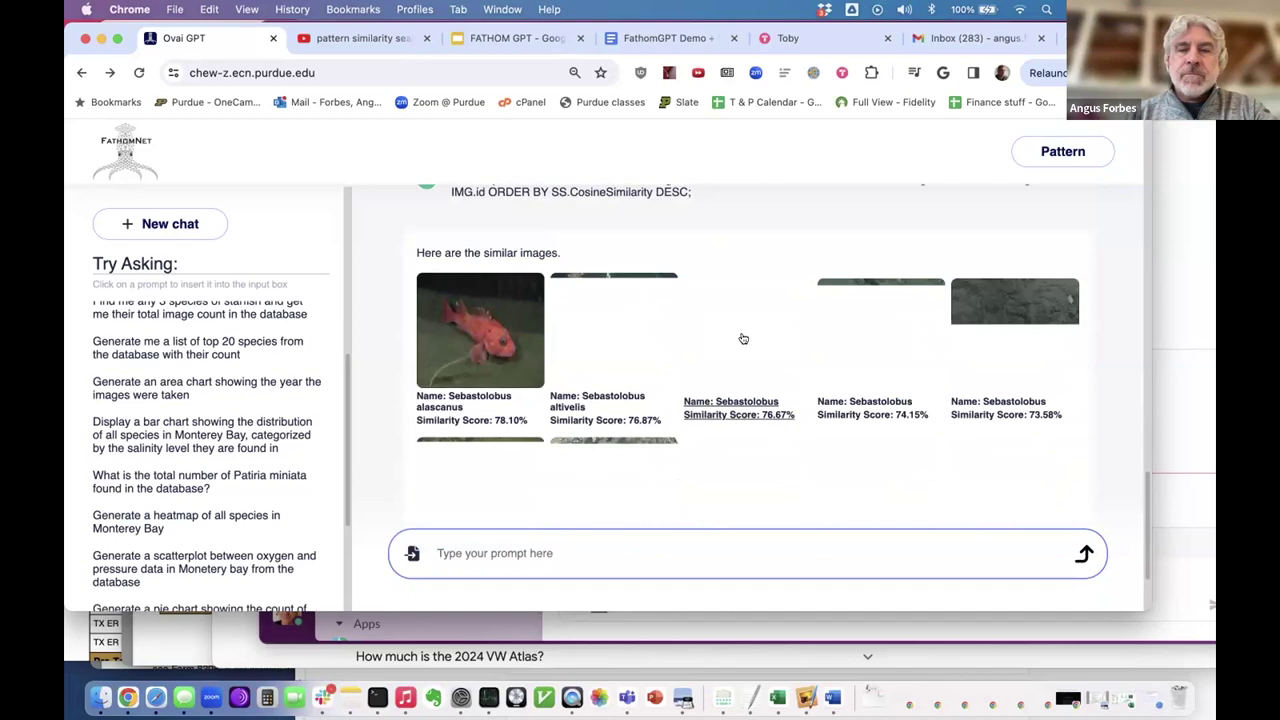
Compare the similar images and their similarity scores with the uploaded red fish, and review the generated SQL query
{"action": "scroll", "coordinate": [748, 392], "scroll_direction": "up", "scroll_amount": 2}
{"action": "scroll", "coordinate": [748, 392], "scroll_direction": "down", "scroll_amount": 4}
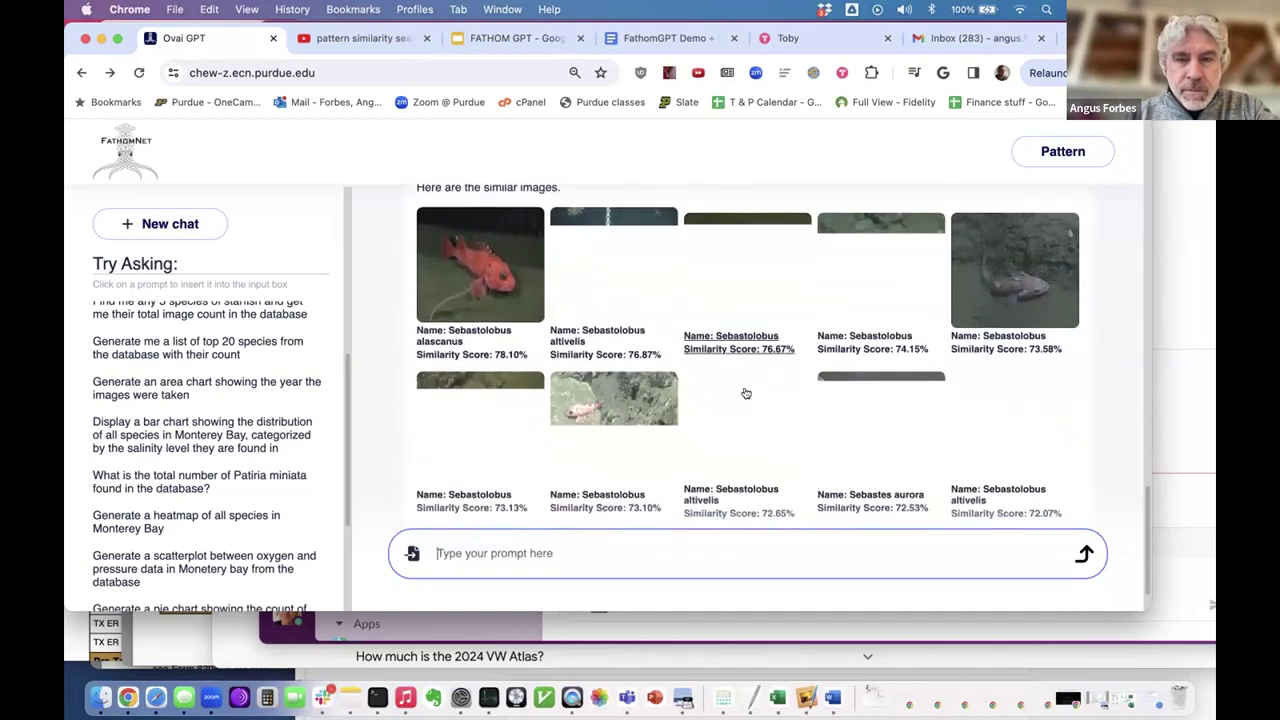
{"action": "scroll", "coordinate": [745, 392], "scroll_direction": "down", "scroll_amount": 2}
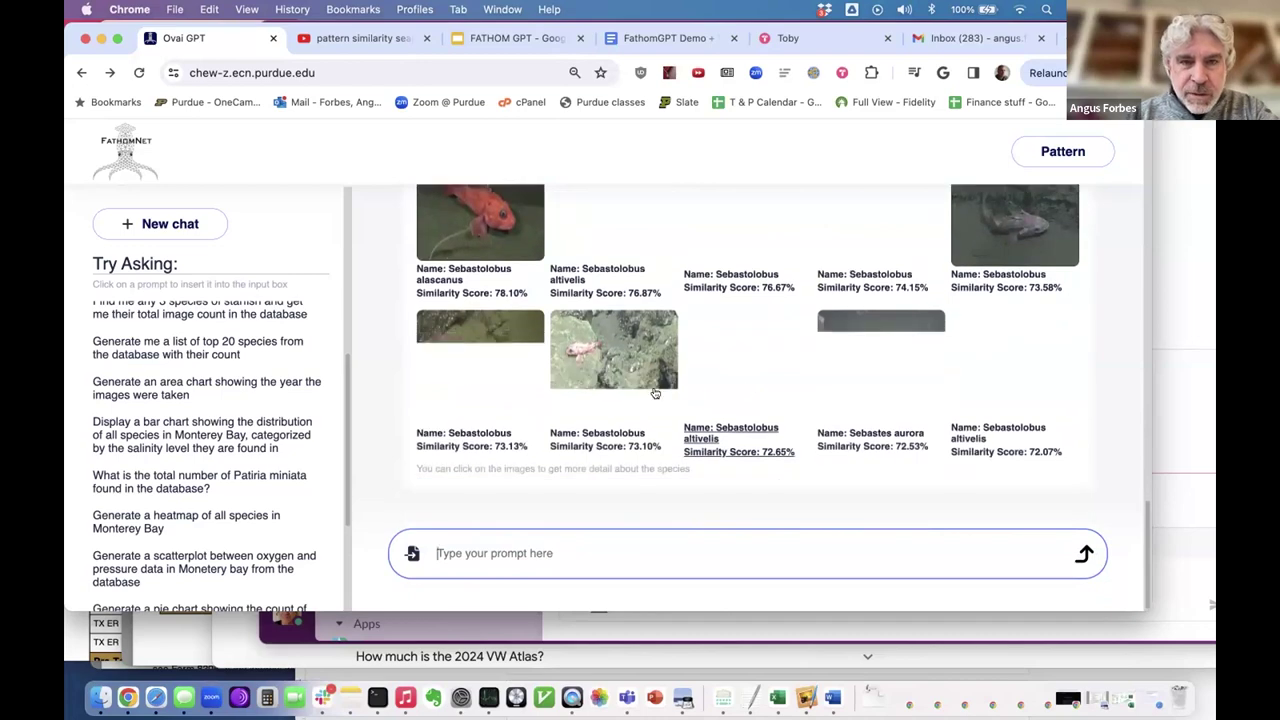
{"action": "scroll", "coordinate": [655, 393], "scroll_direction": "up", "scroll_amount": 8}
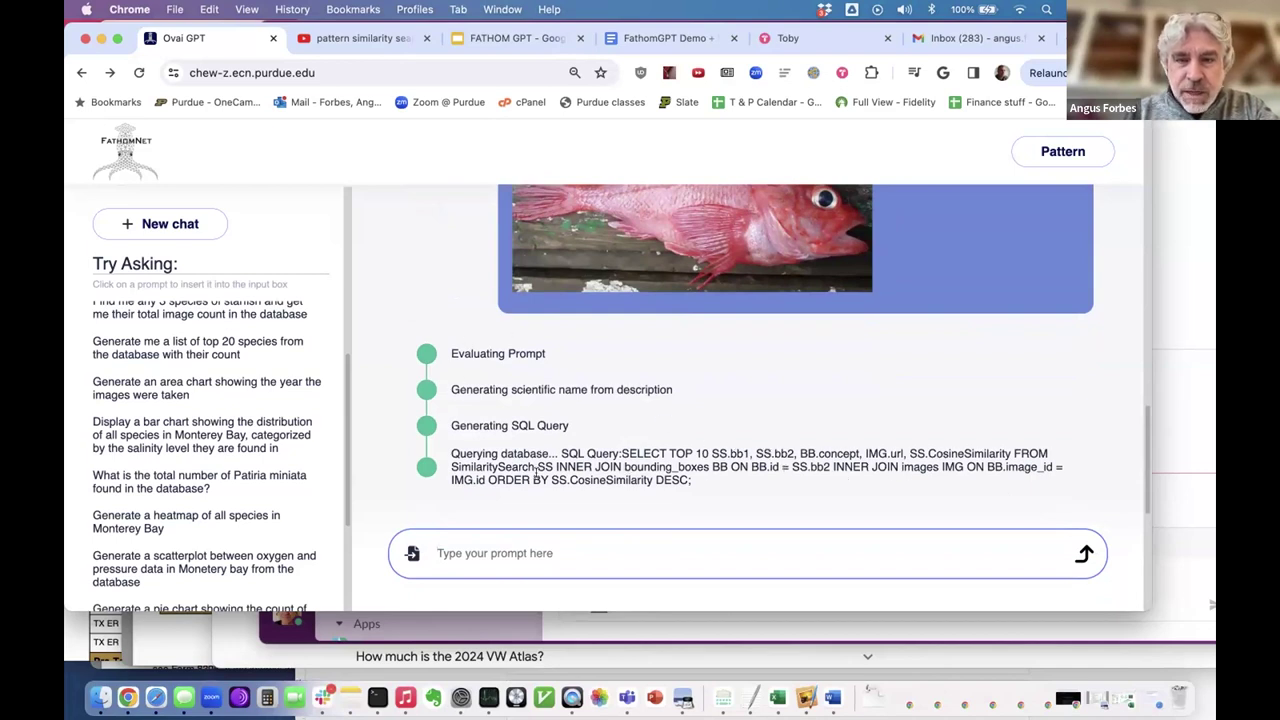
{"action": "scroll", "coordinate": [700, 460], "scroll_direction": "up", "scroll_amount": 2}
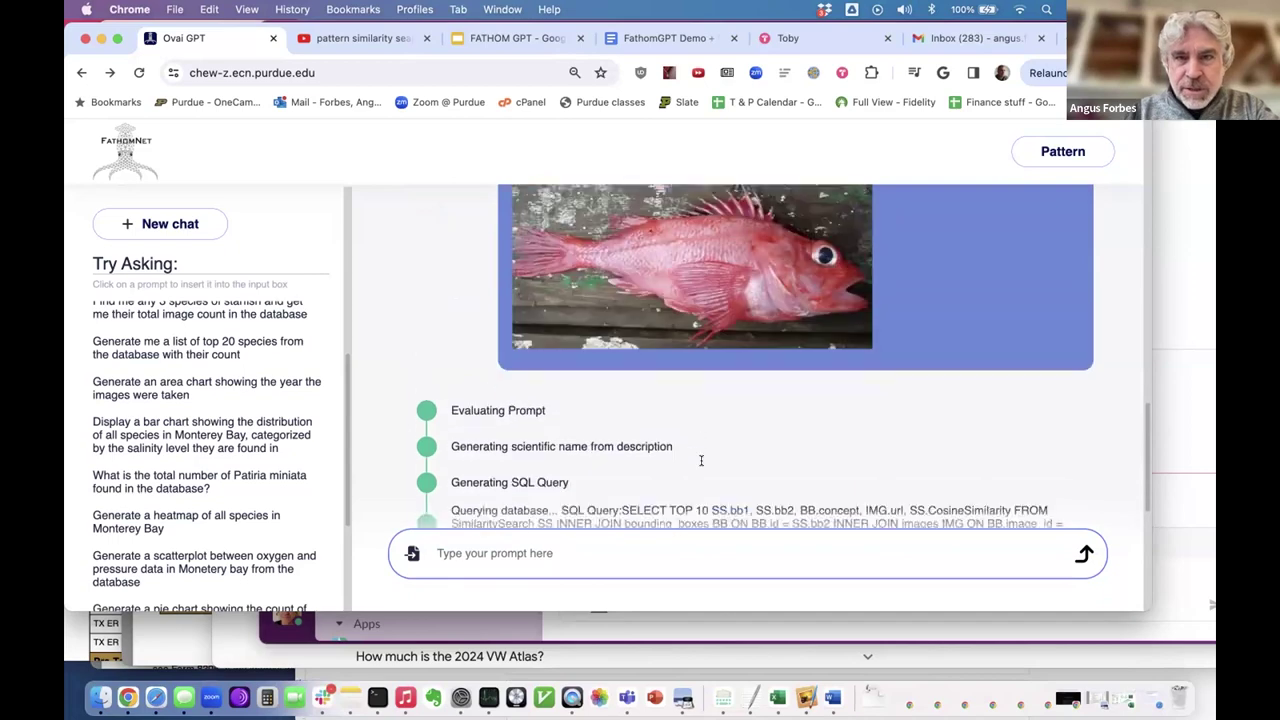
{"action": "scroll", "coordinate": [777, 420], "scroll_direction": "down", "scroll_amount": 5}
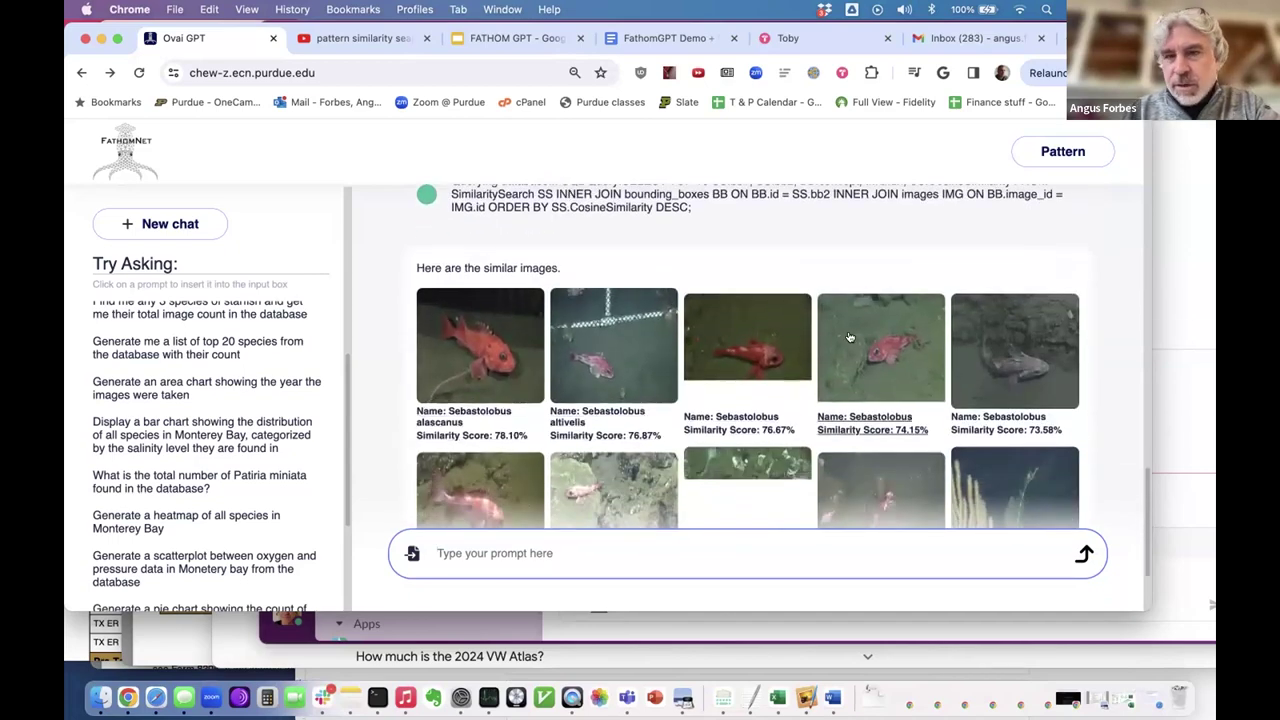
{"action": "scroll", "coordinate": [922, 356], "scroll_direction": "down", "scroll_amount": 2}
{"action": "scroll", "coordinate": [922, 360], "scroll_direction": "up", "scroll_amount": 6}
{"action": "scroll", "coordinate": [930, 360], "scroll_direction": "down", "scroll_amount": 6}
{"action": "scroll", "coordinate": [946, 362], "scroll_direction": "down", "scroll_amount": 2}
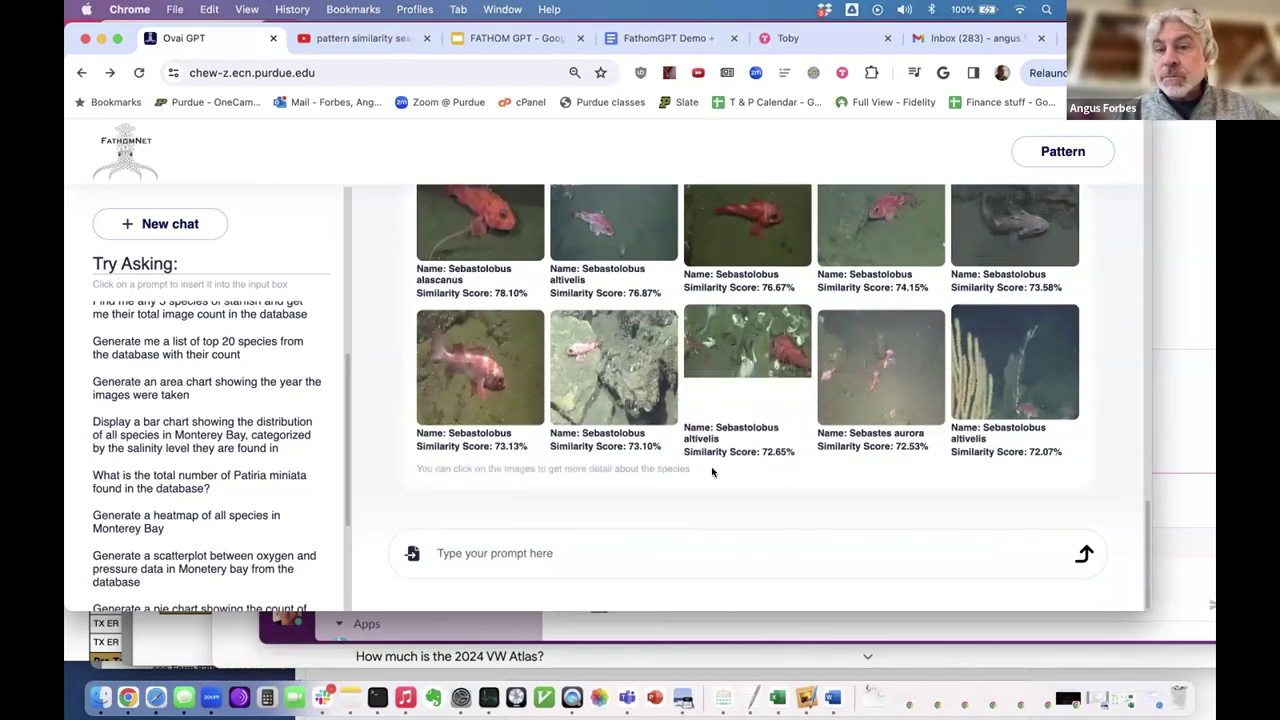
Open the first Sebastolobus image in the second result row, examine its bounding box, details and taxonomy, and close it
{"action": "left_click", "coordinate": [488, 378]}
{"action": "scroll", "coordinate": [718, 388], "scroll_direction": "down", "scroll_amount": 2}
{"action": "scroll", "coordinate": [718, 388], "scroll_direction": "down", "scroll_amount": 1}
{"action": "scroll", "coordinate": [718, 388], "scroll_direction": "up", "scroll_amount": 2}
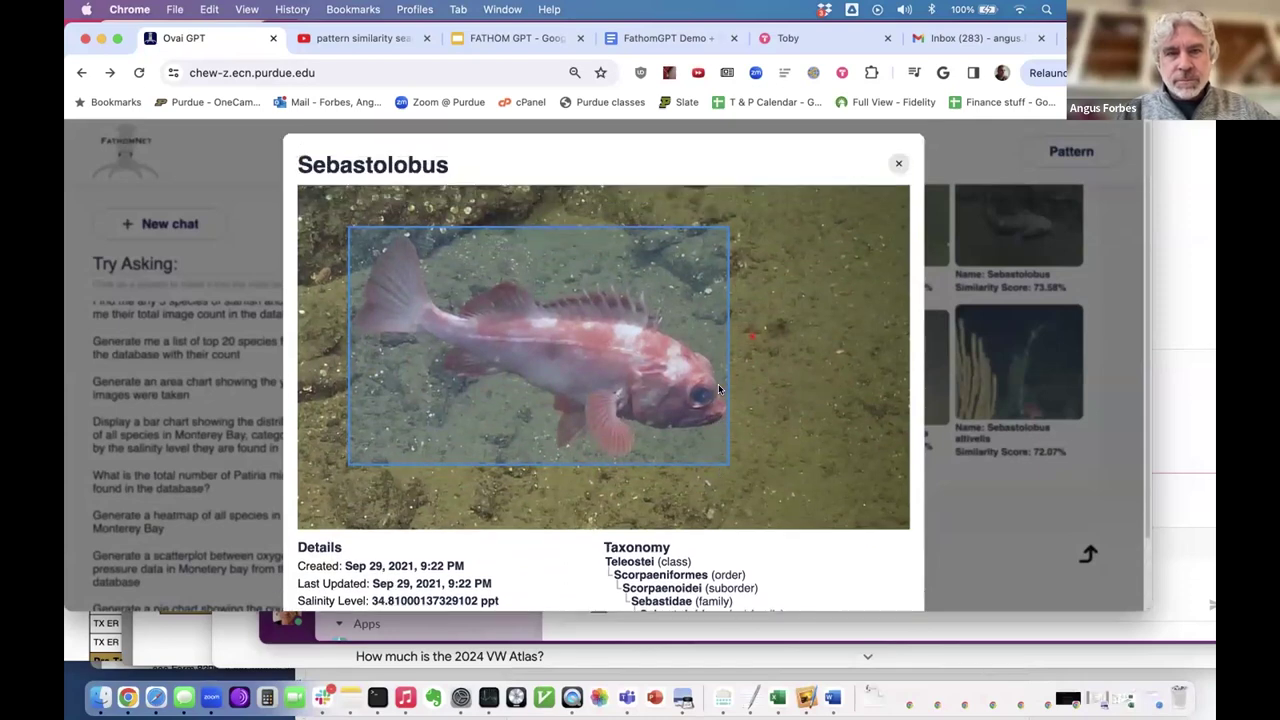
{"action": "left_click", "coordinate": [898, 163]}
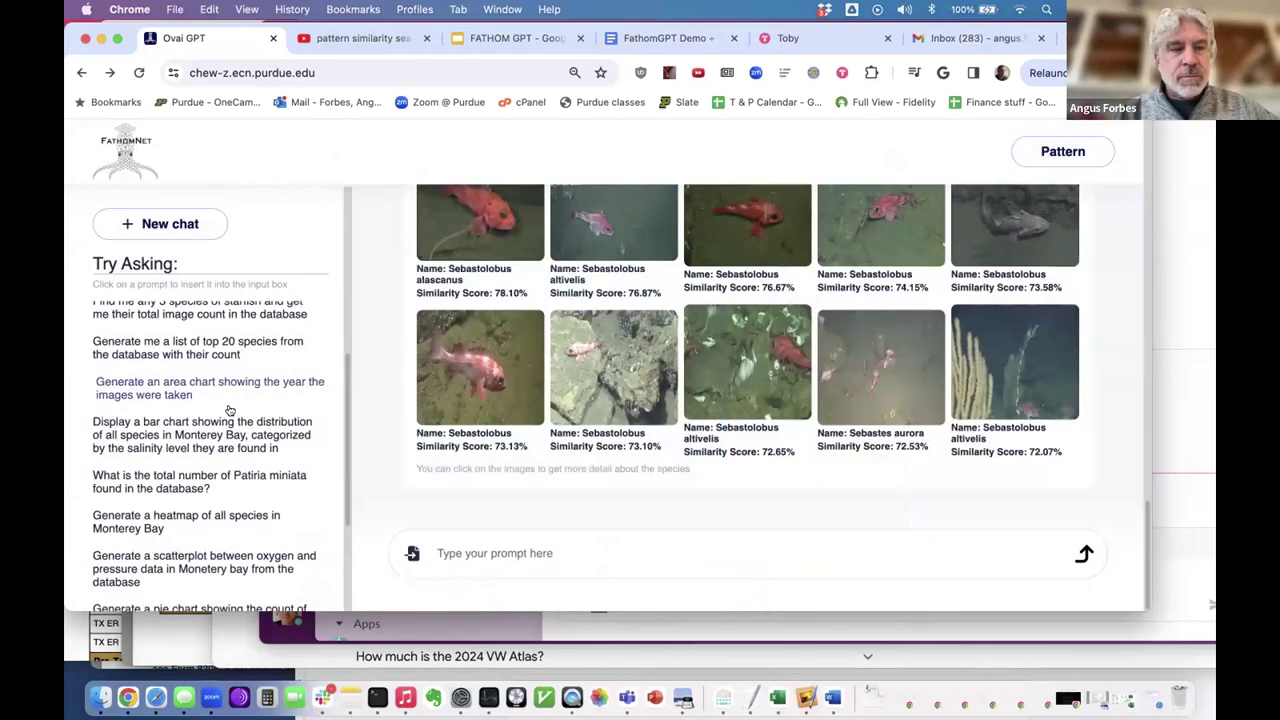
Attach the clownfish sample image with its suggested selection box and submit the prompt "find me similar images"
{"action": "left_click", "coordinate": [413, 554]}
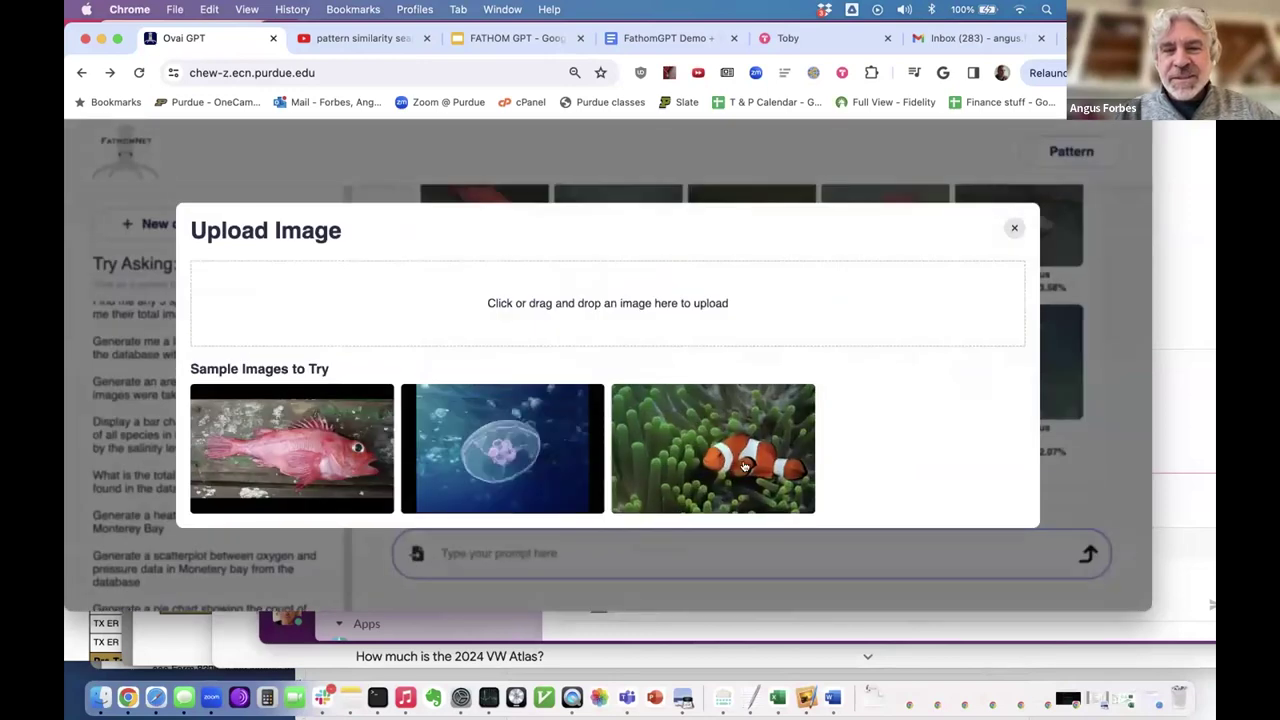
{"action": "left_click", "coordinate": [748, 466]}
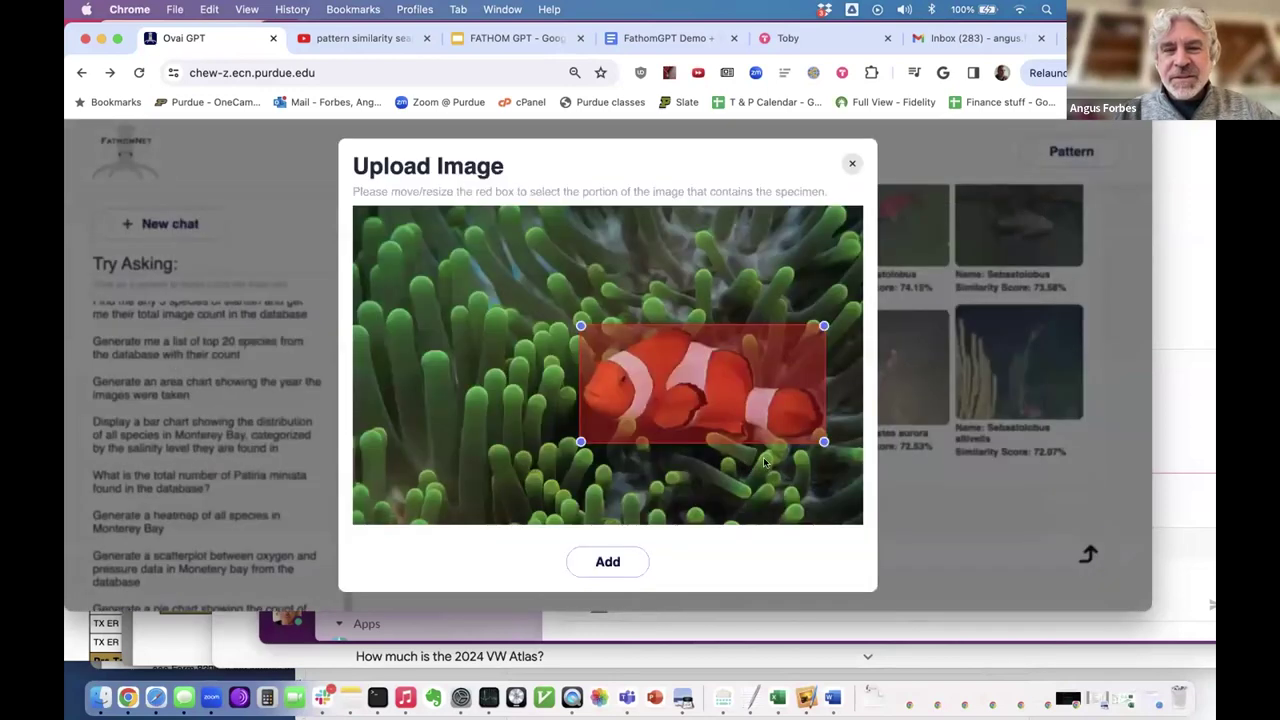
{"action": "left_click", "coordinate": [623, 563]}
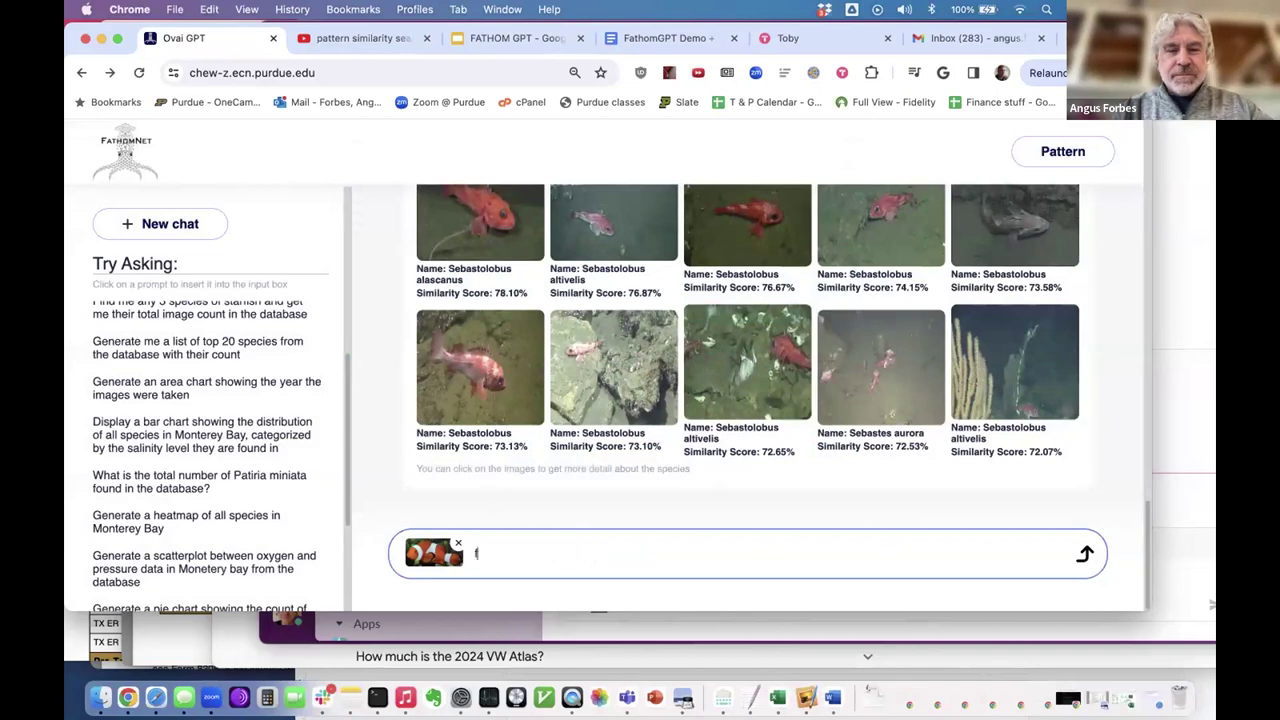
{"action": "type", "text": "find me similar images"}
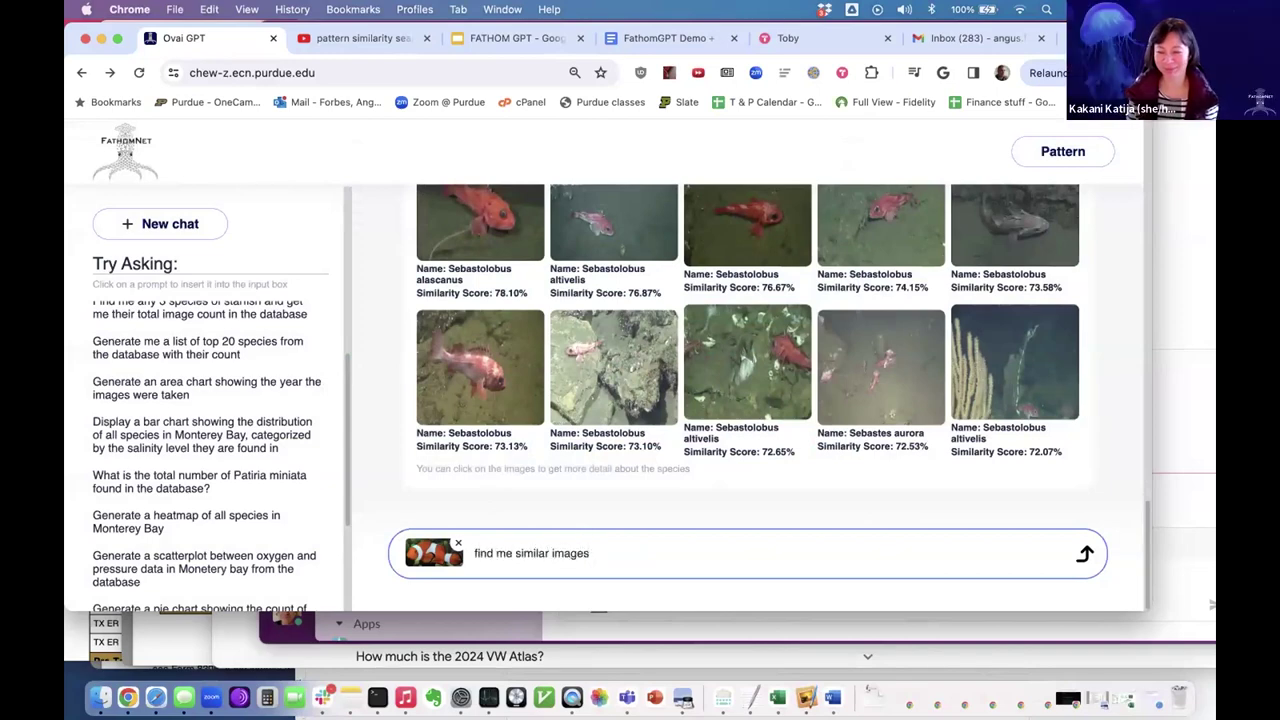
{"action": "key", "text": "Return"}
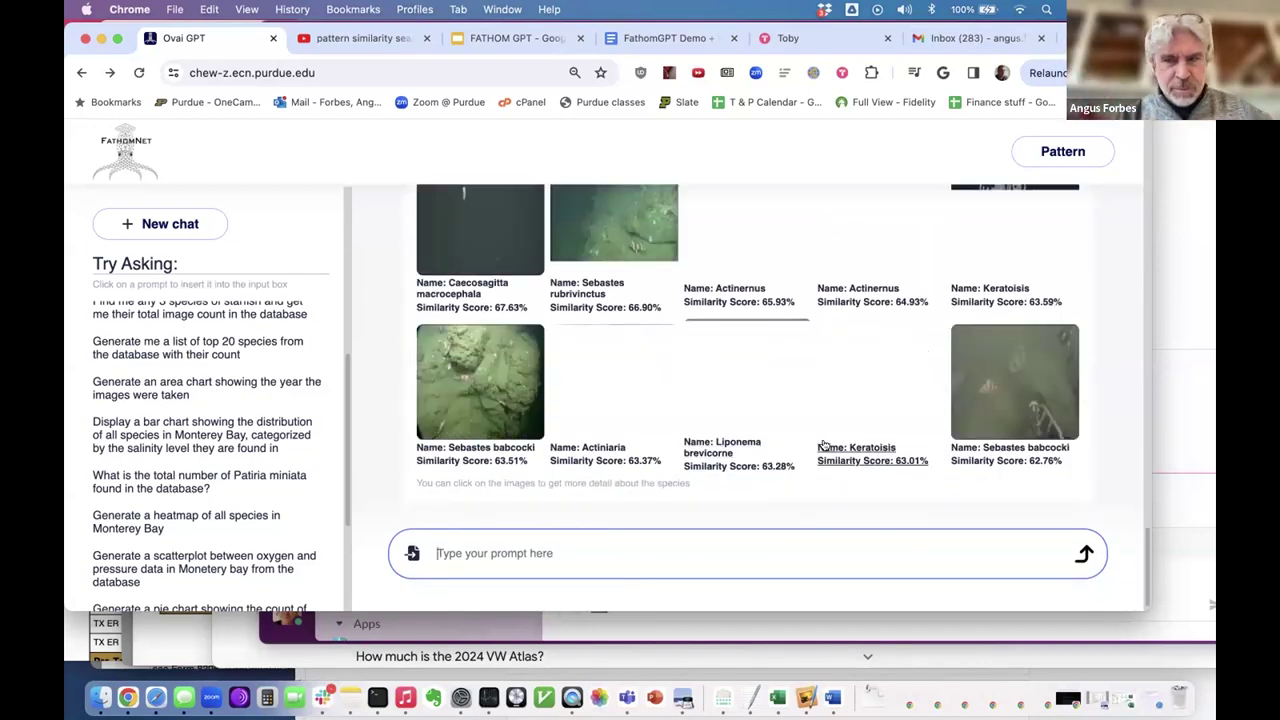
Open the Sebastes rubrivinctus result, inspect its bounding box, close it, and look over the remaining similar images
{"action": "scroll", "coordinate": [771, 386], "scroll_direction": "up", "scroll_amount": 2}
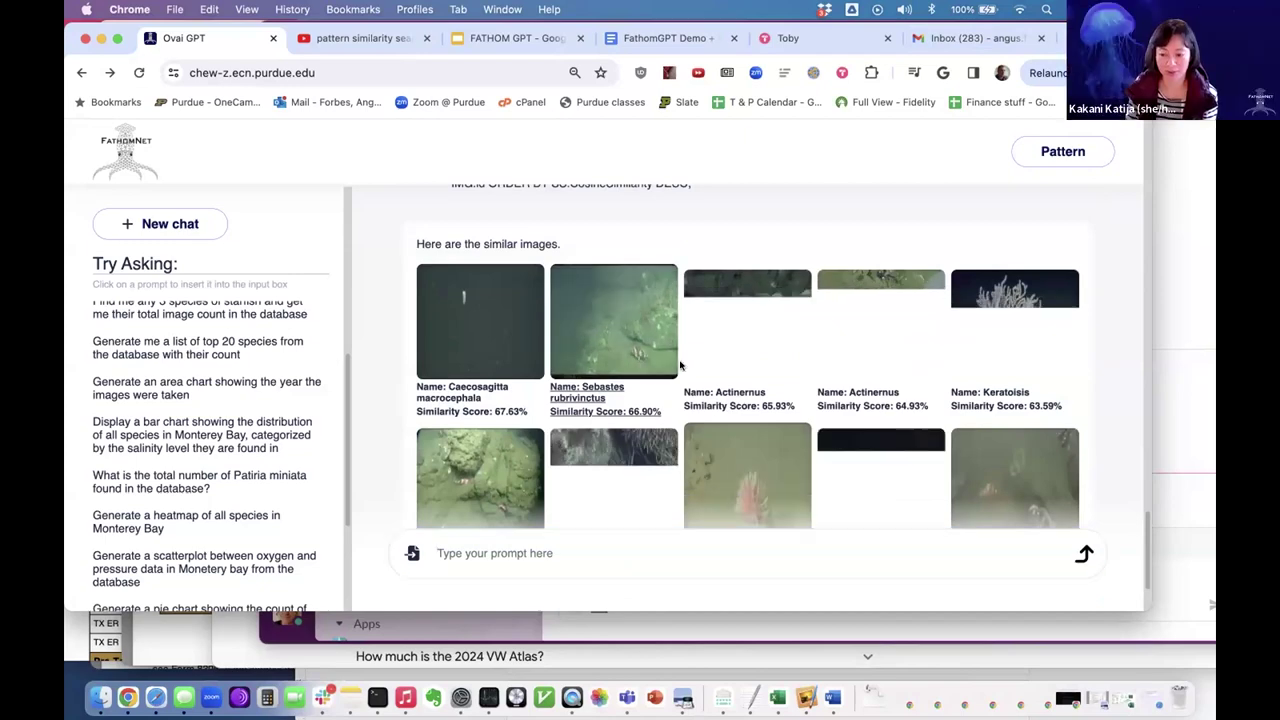
{"action": "left_click", "coordinate": [655, 362]}
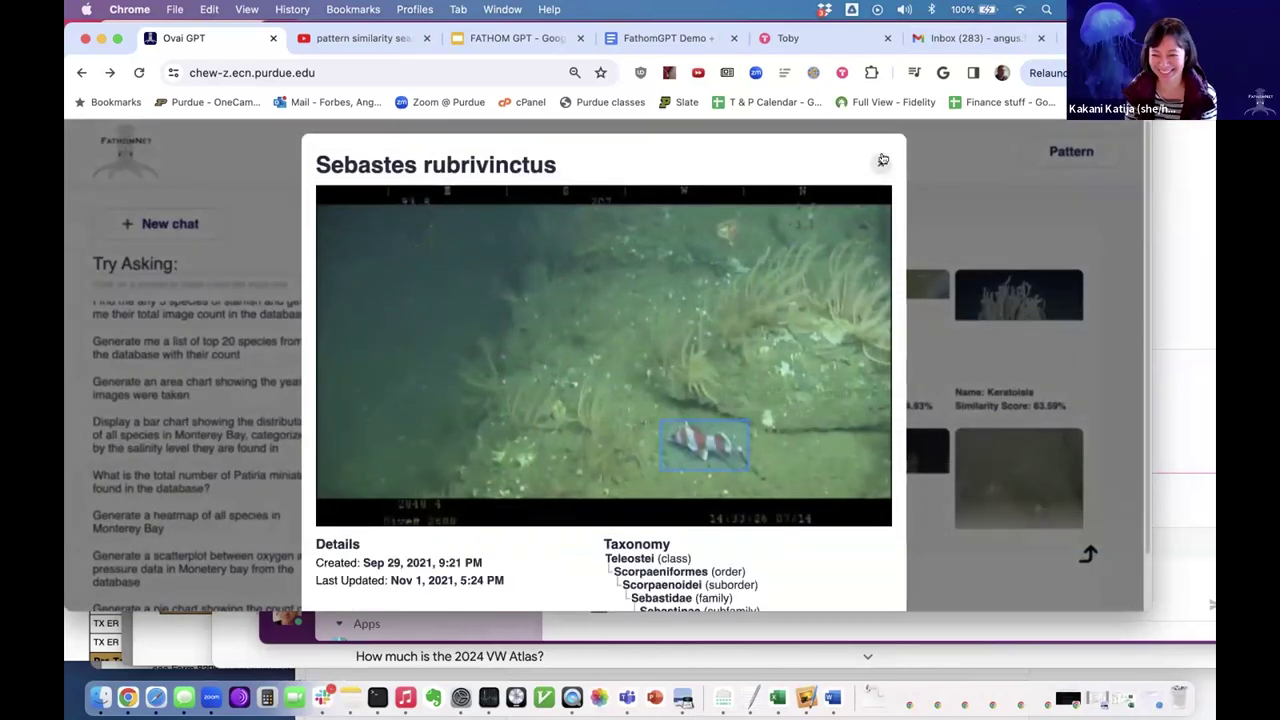
{"action": "left_click", "coordinate": [881, 161]}
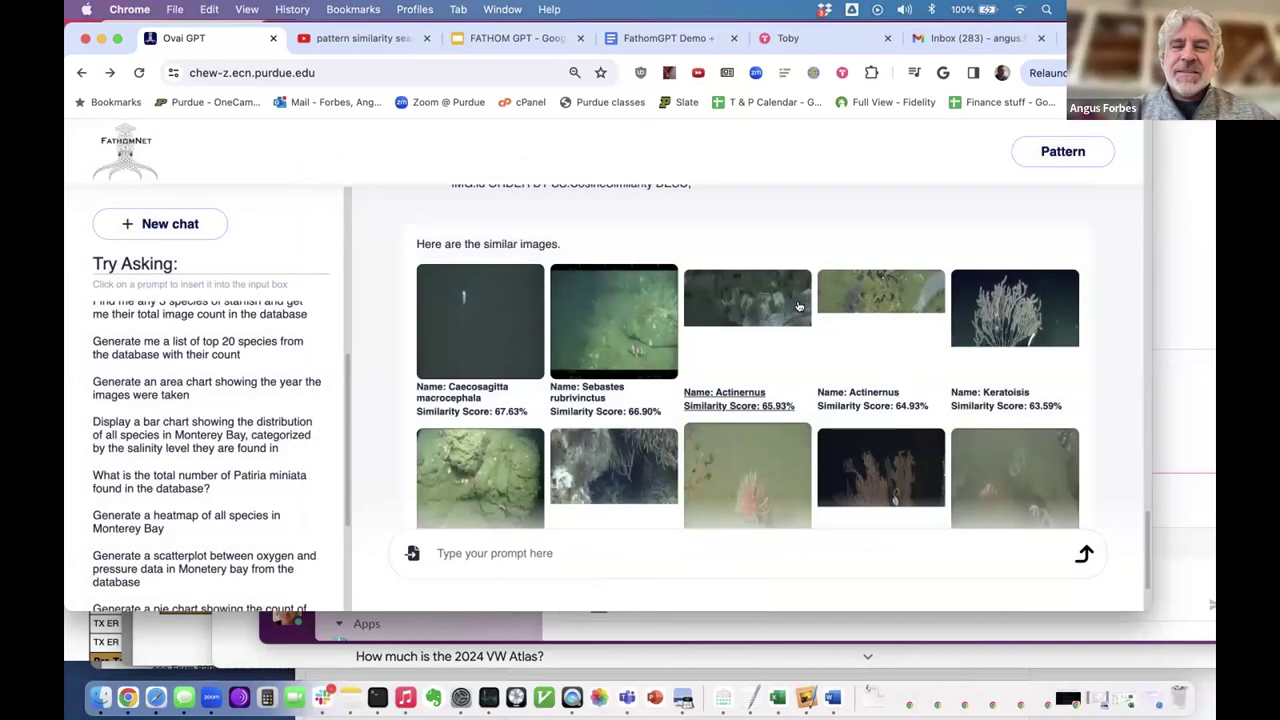
{"action": "scroll", "coordinate": [798, 306], "scroll_direction": "down", "scroll_amount": 3}
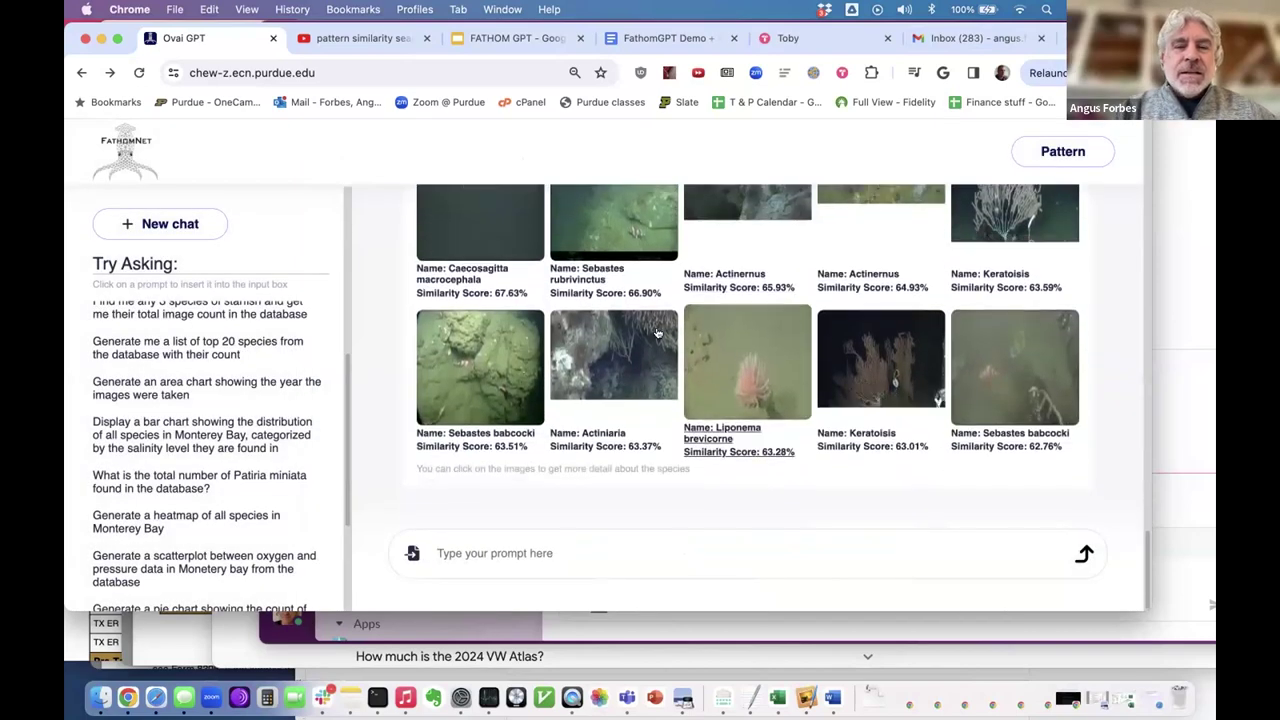
Attach the jellyfish sample image with its suggested selection box to a new prompt
{"action": "left_click", "coordinate": [412, 553]}
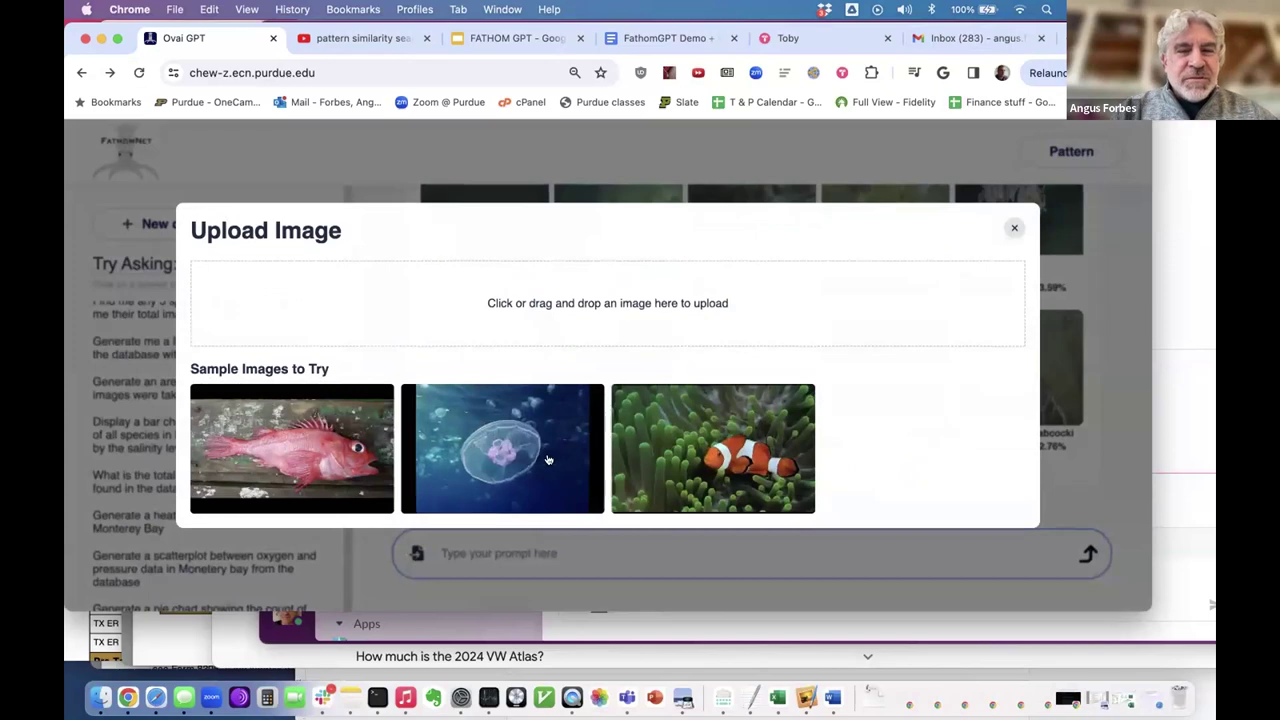
{"action": "left_click", "coordinate": [518, 445]}
{"action": "left_click", "coordinate": [617, 561]}
{"action": "left_click", "coordinate": [700, 560]}
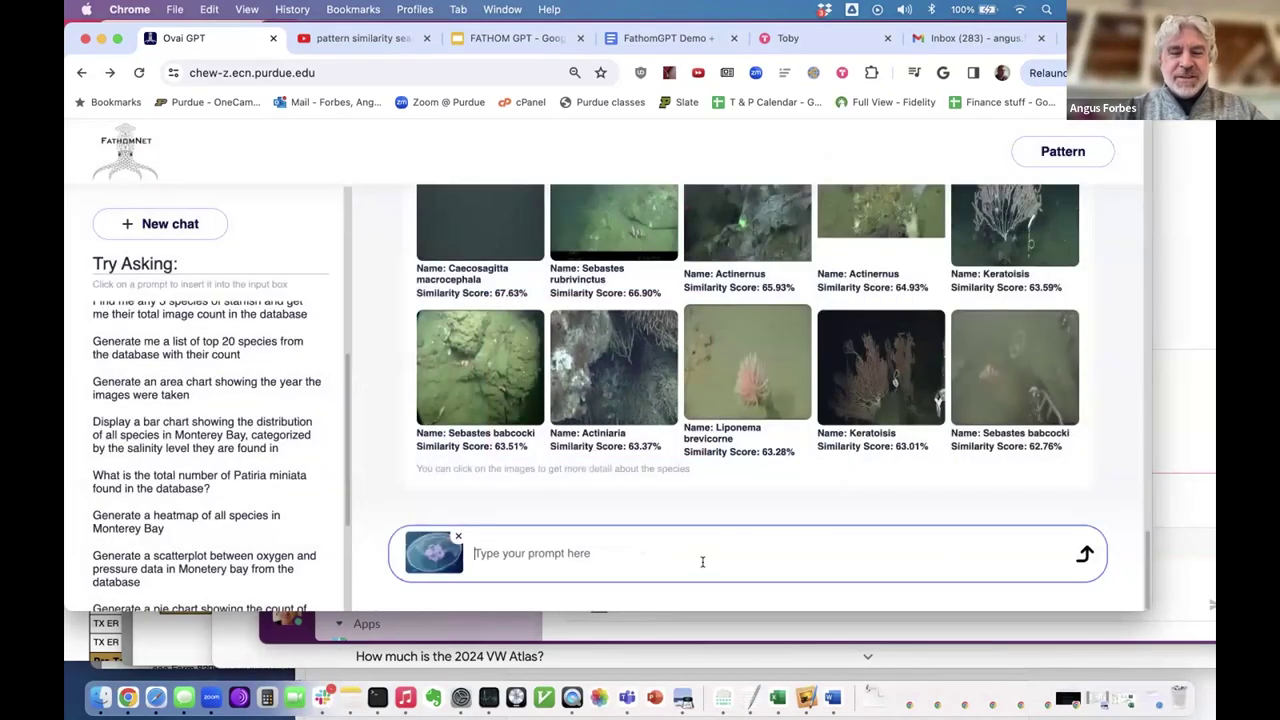
Submit the prompt "find me similiar images" with the attached jellyfish image and review the generated SQL query and the similar images
{"action": "type", "text": "find me similiar images"}
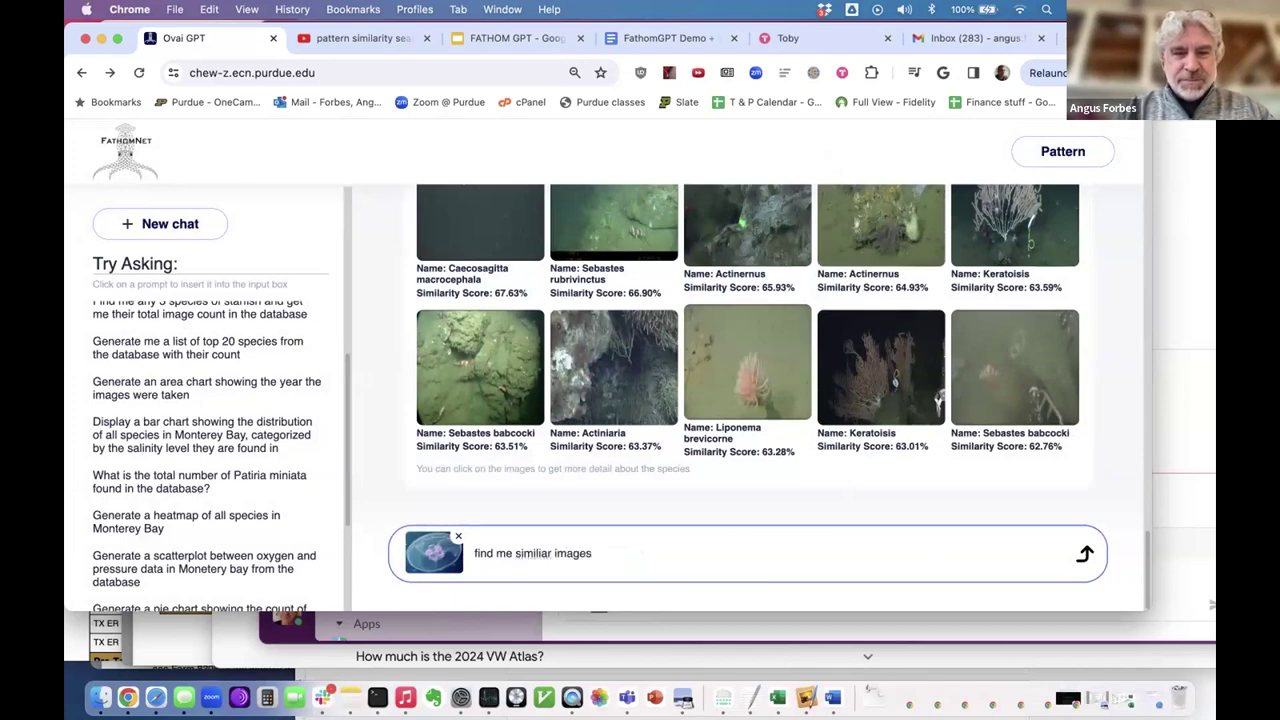
{"action": "key", "text": "Return"}
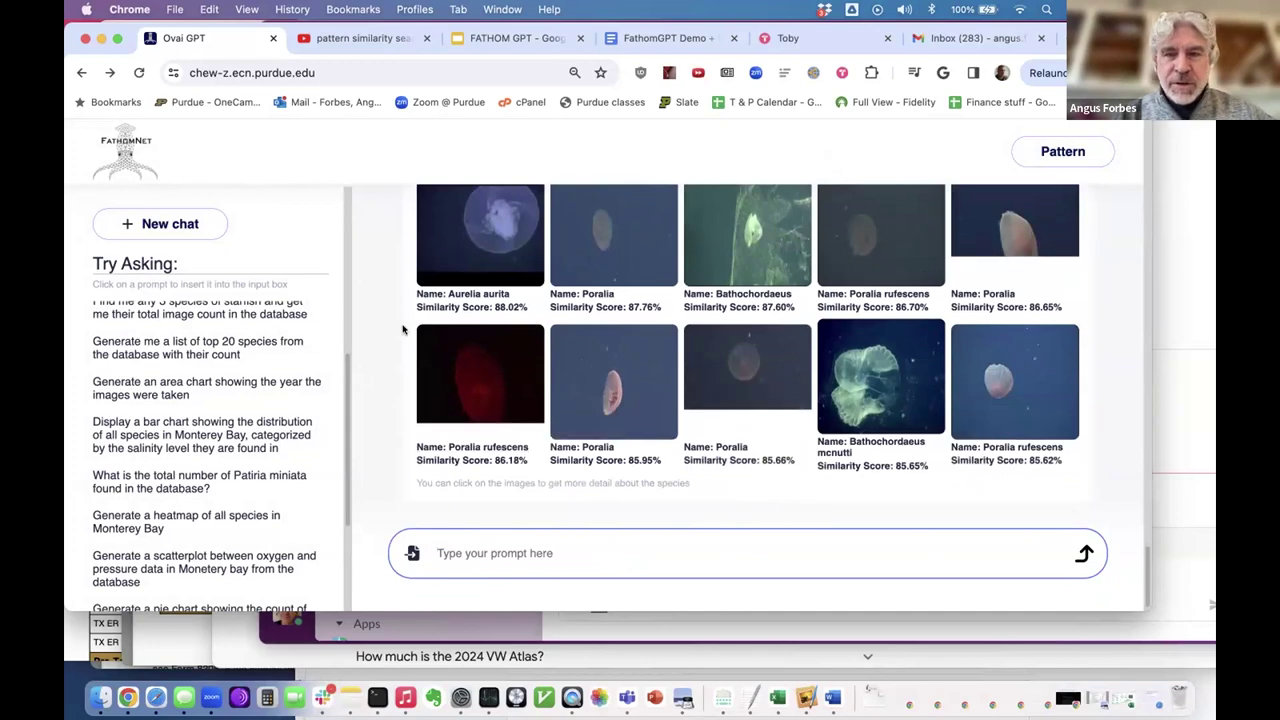
{"action": "scroll", "coordinate": [726, 413], "scroll_direction": "up", "scroll_amount": 3}
{"action": "scroll", "coordinate": [726, 413], "scroll_direction": "up", "scroll_amount": 7}
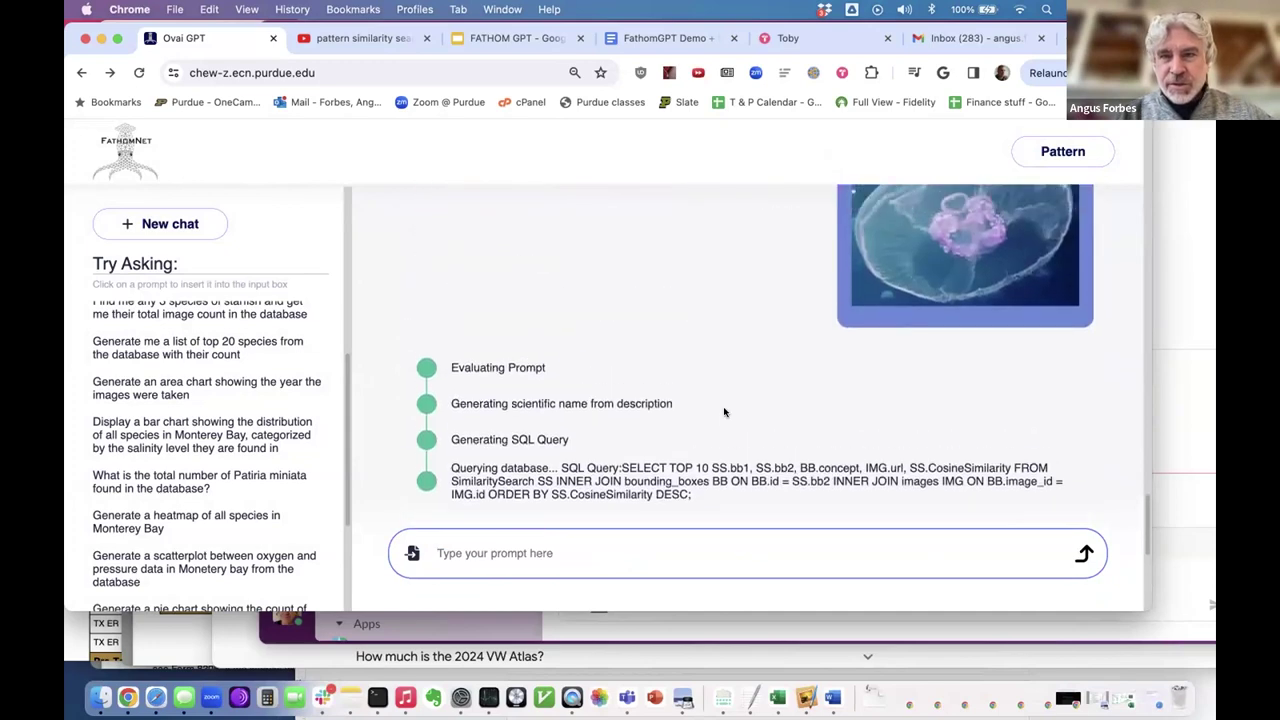
{"action": "scroll", "coordinate": [575, 412], "scroll_direction": "down", "scroll_amount": 10}
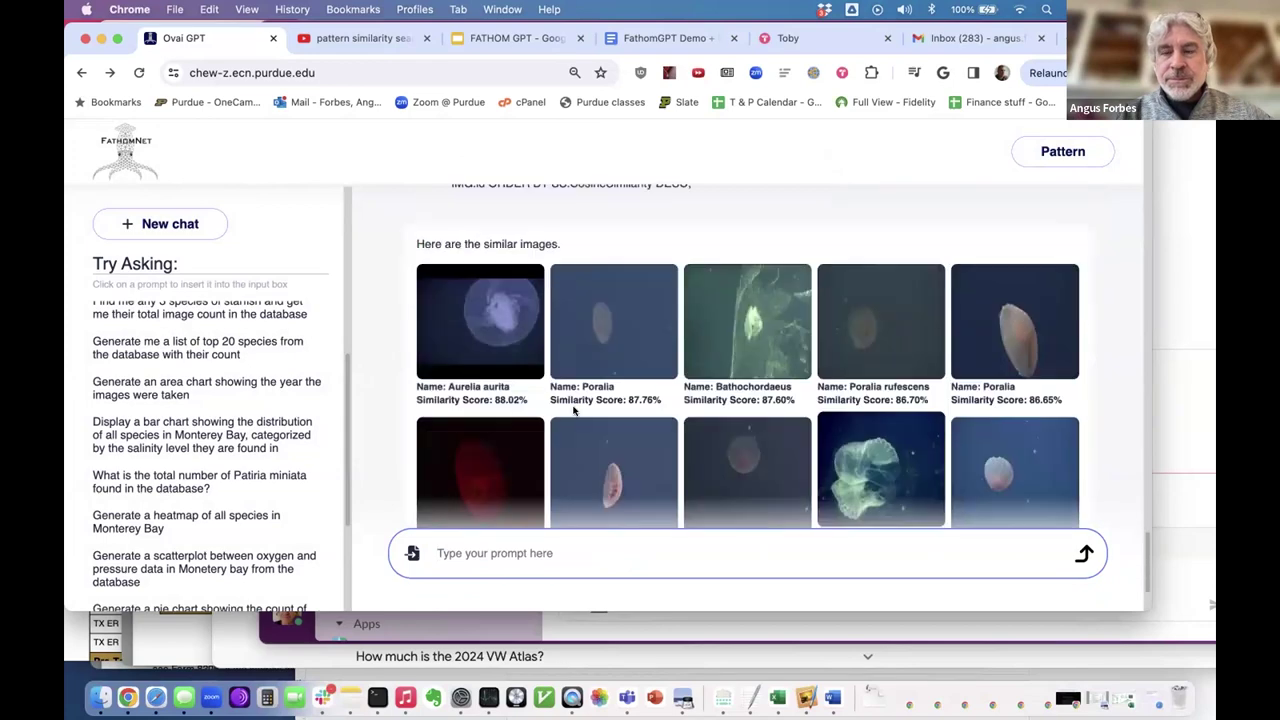
{"action": "scroll", "coordinate": [224, 428], "scroll_direction": "down", "scroll_amount": 2}
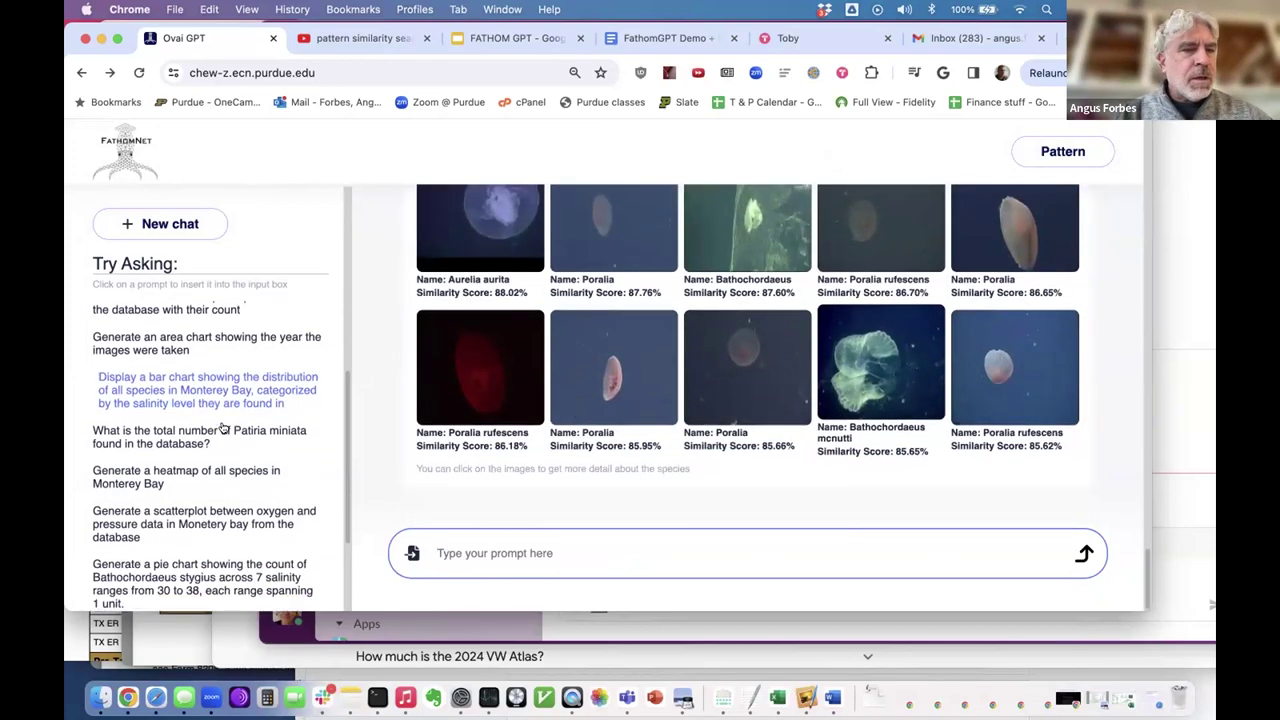
Try to run the sample prompt "Generate a heatmap of all species in Monterey Bay" in the current chat
{"action": "scroll", "coordinate": [252, 432], "scroll_direction": "down", "scroll_amount": 2}
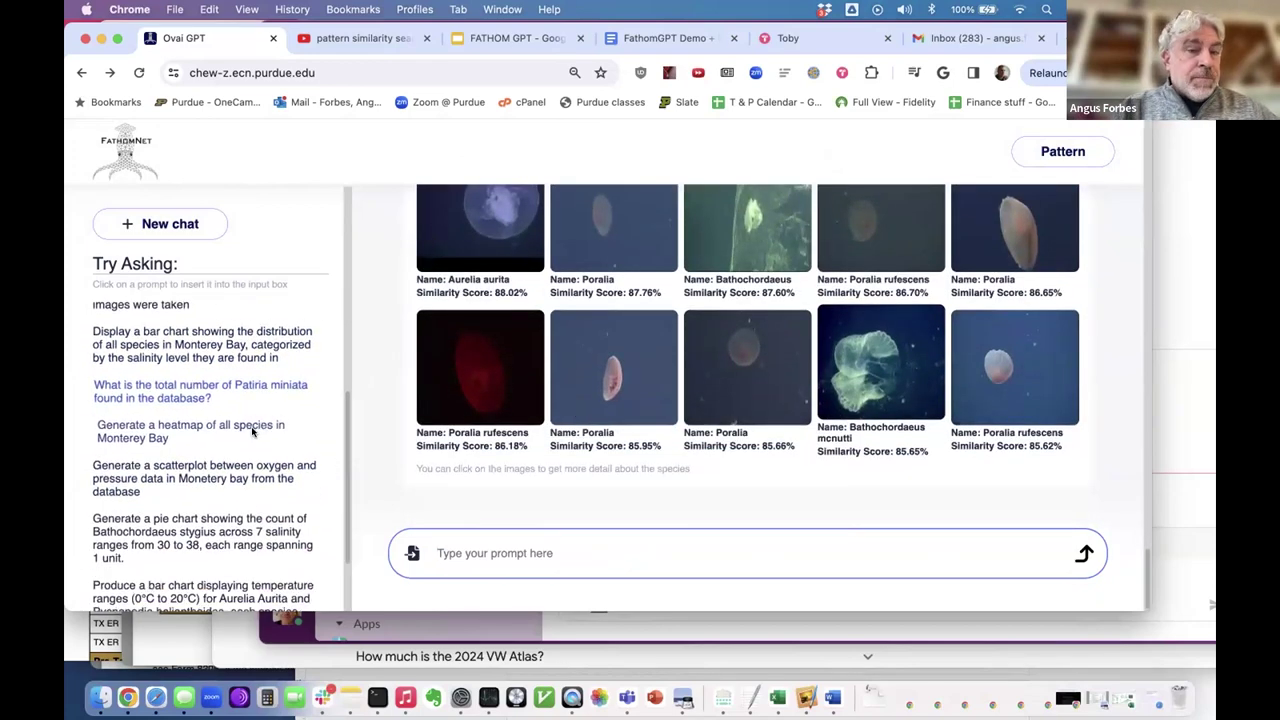
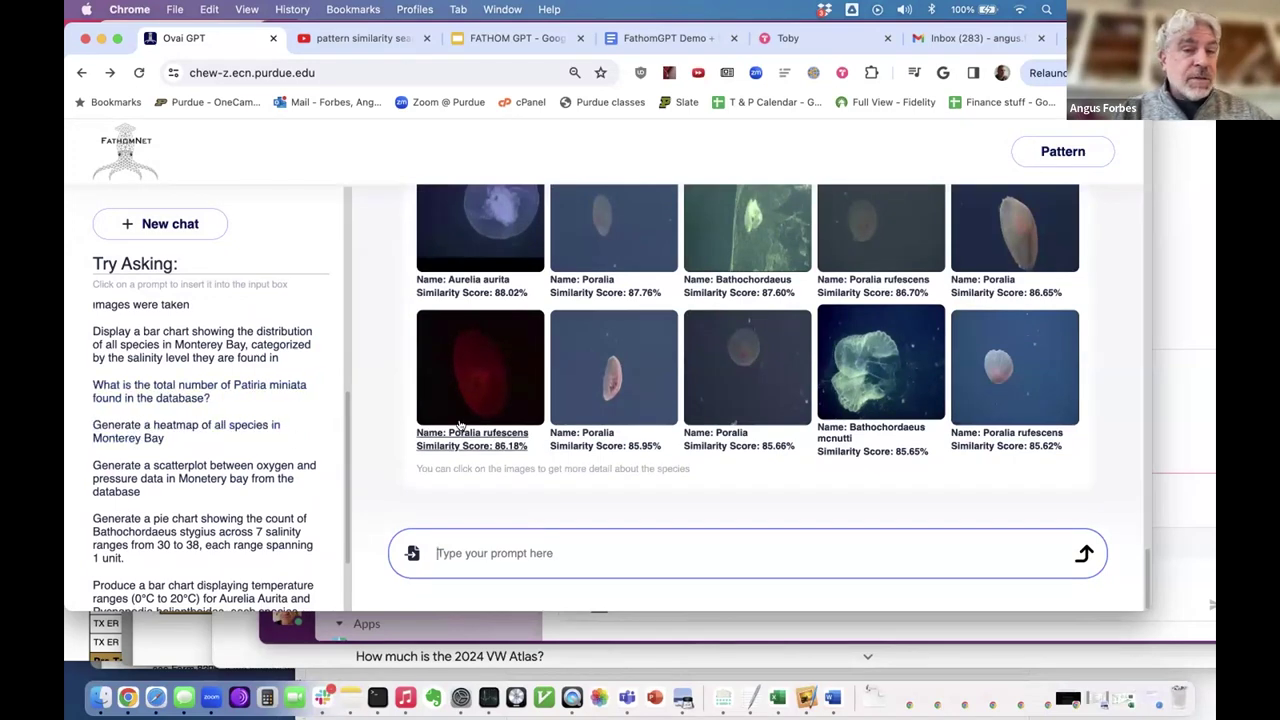
{"action": "scroll", "coordinate": [460, 425], "scroll_direction": "up", "scroll_amount": 2}
{"action": "scroll", "coordinate": [460, 425], "scroll_direction": "down", "scroll_amount": 2}
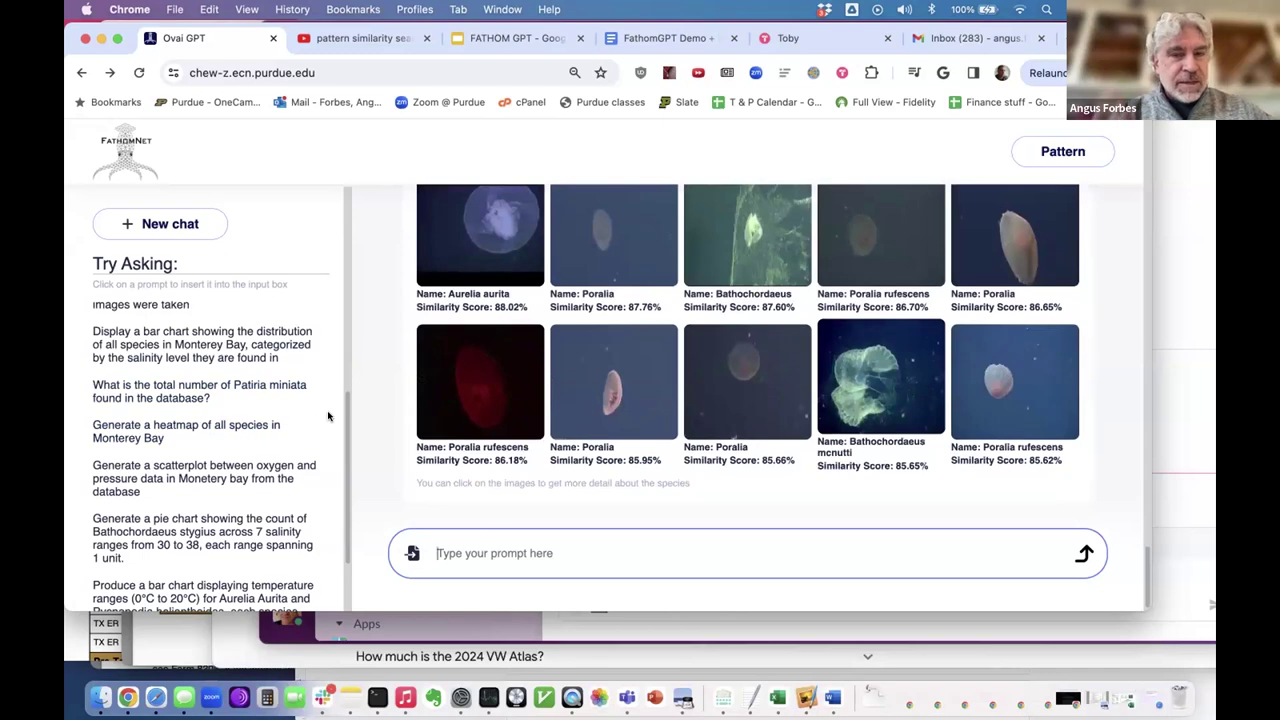
{"action": "scroll", "coordinate": [327, 416], "scroll_direction": "down", "scroll_amount": 2}
{"action": "scroll", "coordinate": [328, 414], "scroll_direction": "up", "scroll_amount": 2}
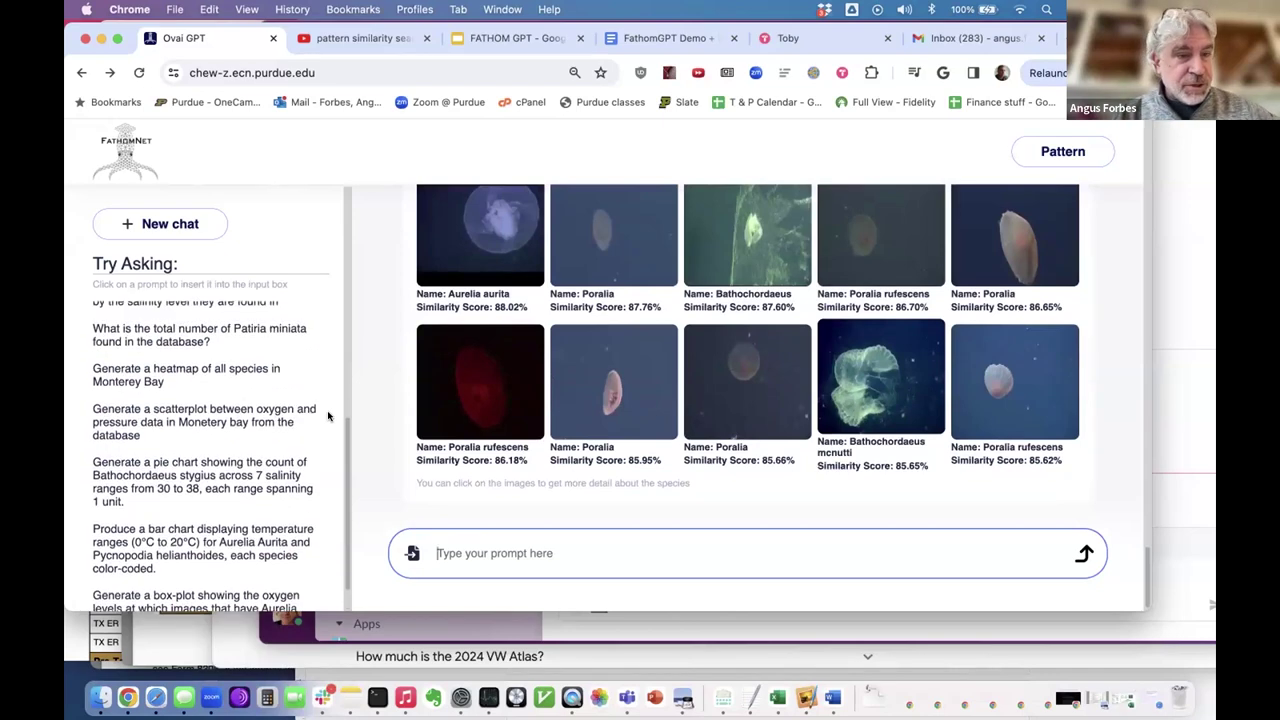
{"action": "scroll", "coordinate": [214, 363], "scroll_direction": "down", "scroll_amount": 2}
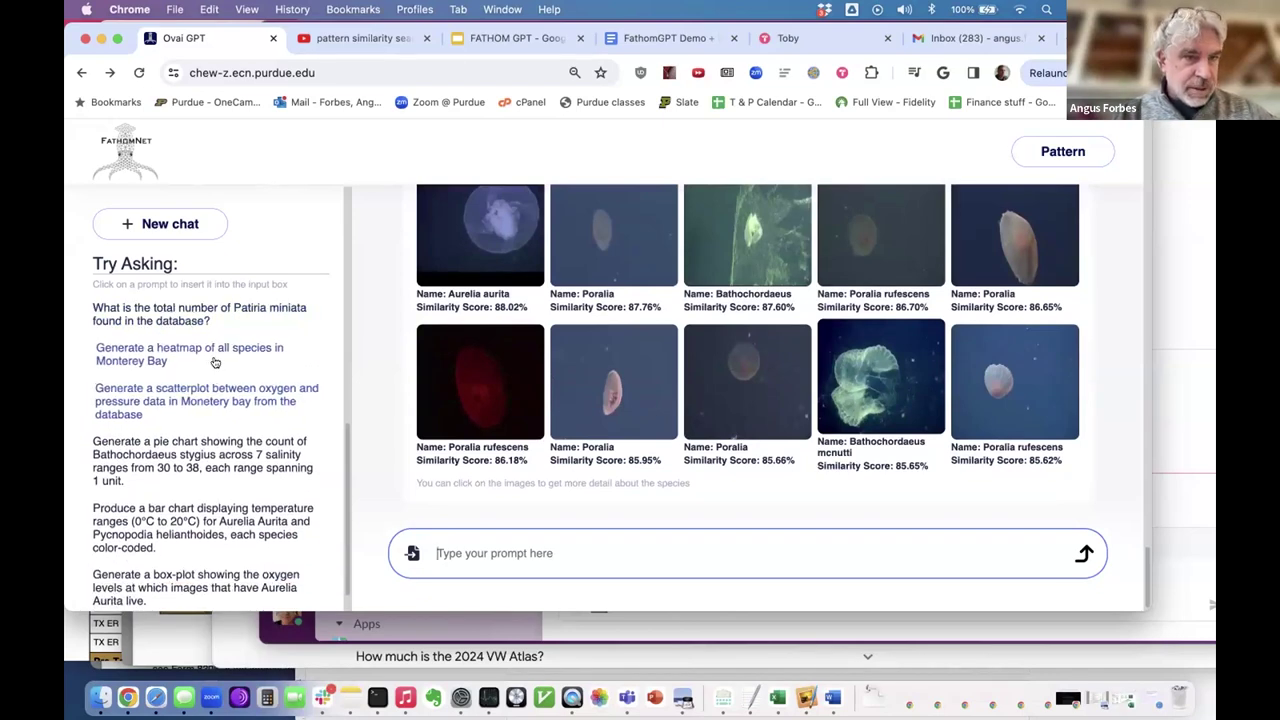
{"action": "scroll", "coordinate": [214, 363], "scroll_direction": "up", "scroll_amount": 2}
{"action": "left_click", "coordinate": [229, 396]}
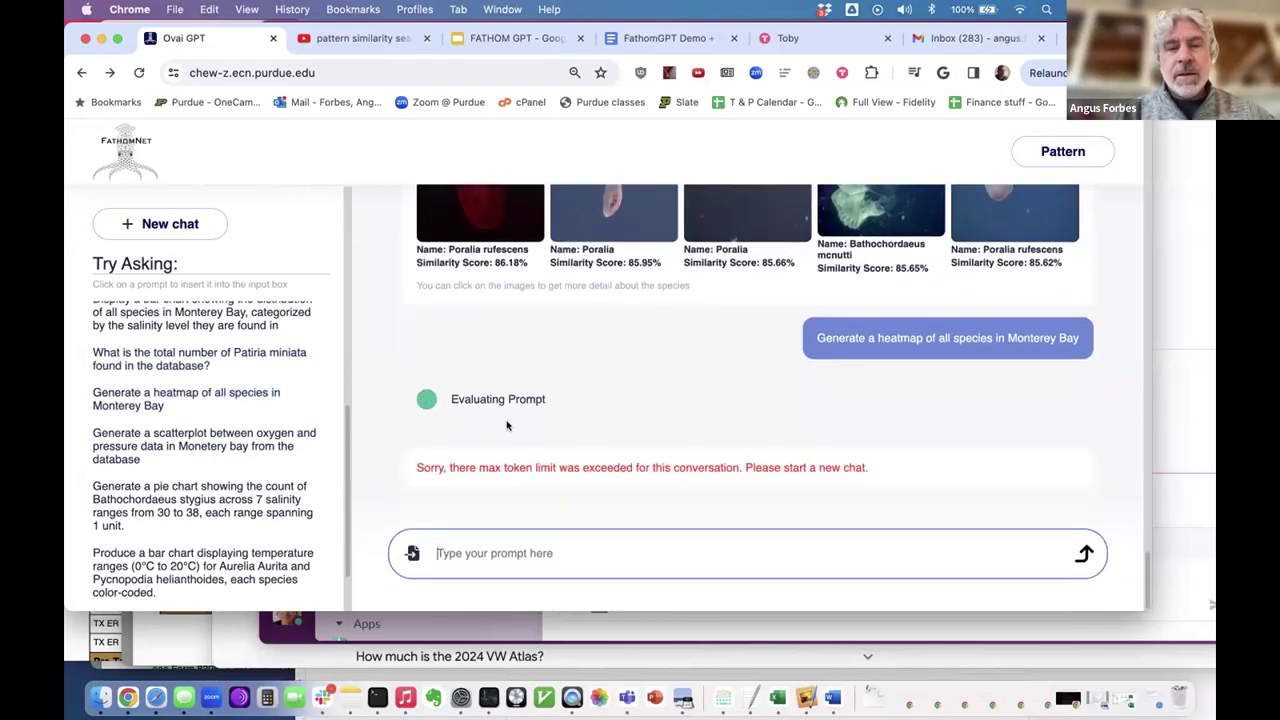
Start a new chat and run the sample prompt "Generate a heatmap of all species in Monterey Bay"
{"action": "left_click", "coordinate": [160, 224]}
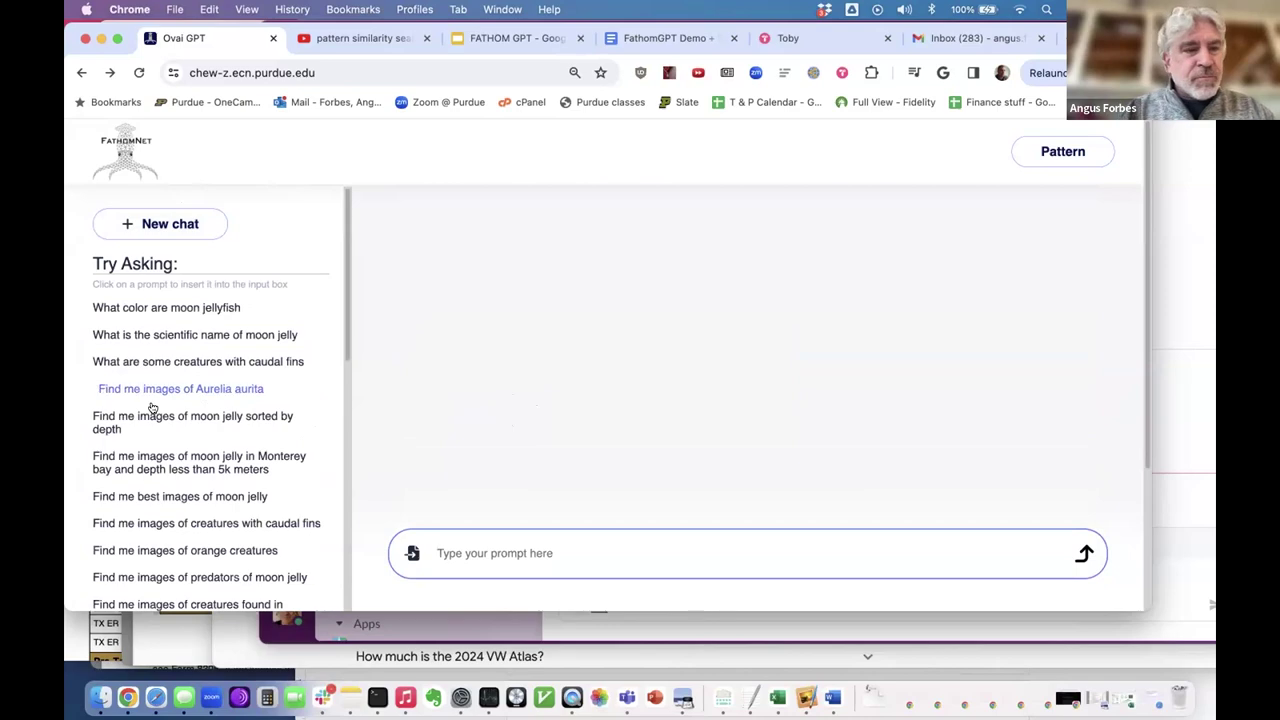
{"action": "scroll", "coordinate": [214, 400], "scroll_direction": "down", "scroll_amount": 4}
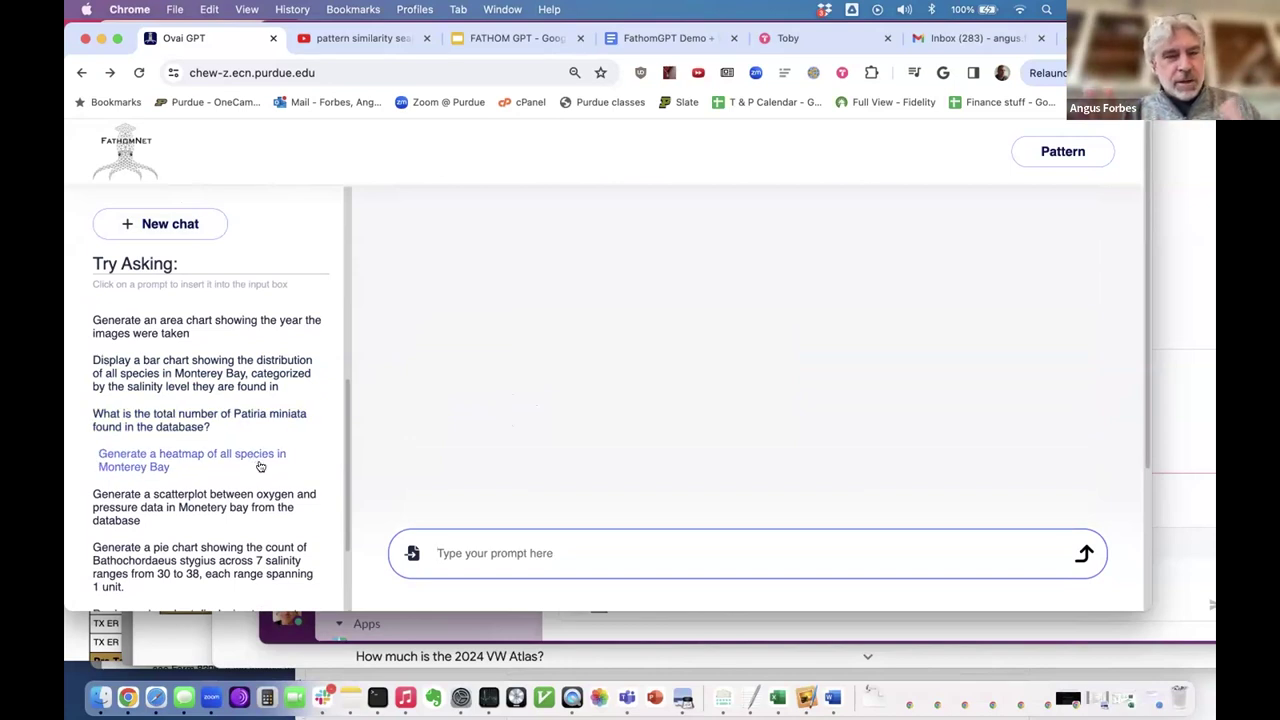
{"action": "left_click", "coordinate": [251, 456]}
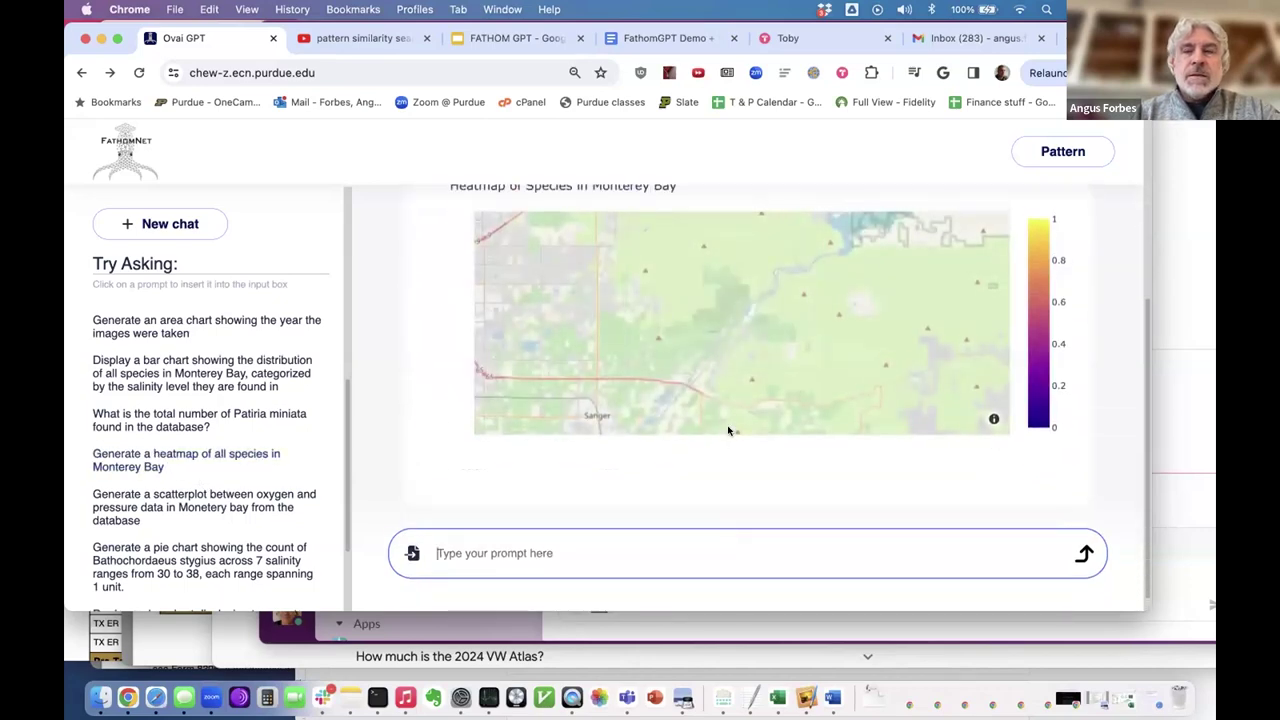
Zoom out and pan the heatmap of species westward from the Fresno area until Monterey Bay is in view
{"action": "scroll", "coordinate": [728, 430], "scroll_direction": "up", "scroll_amount": 1}
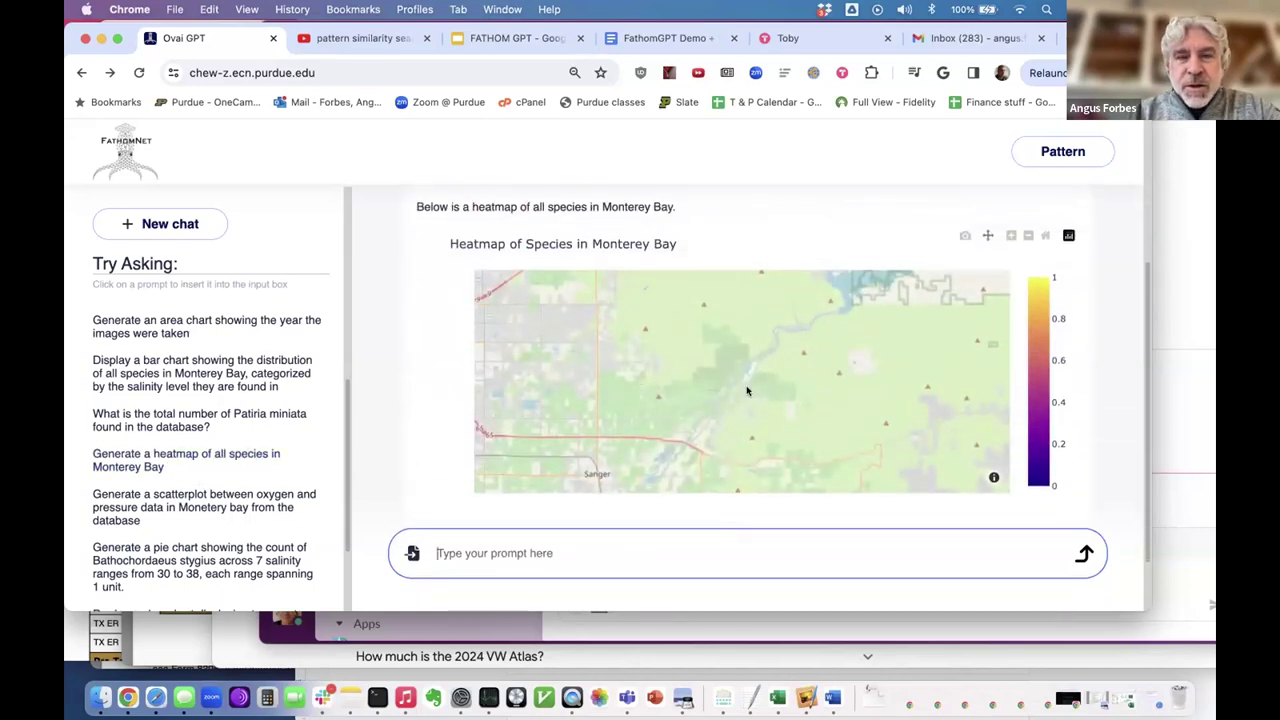
{"action": "scroll", "coordinate": [747, 391], "scroll_direction": "down", "scroll_amount": 2}
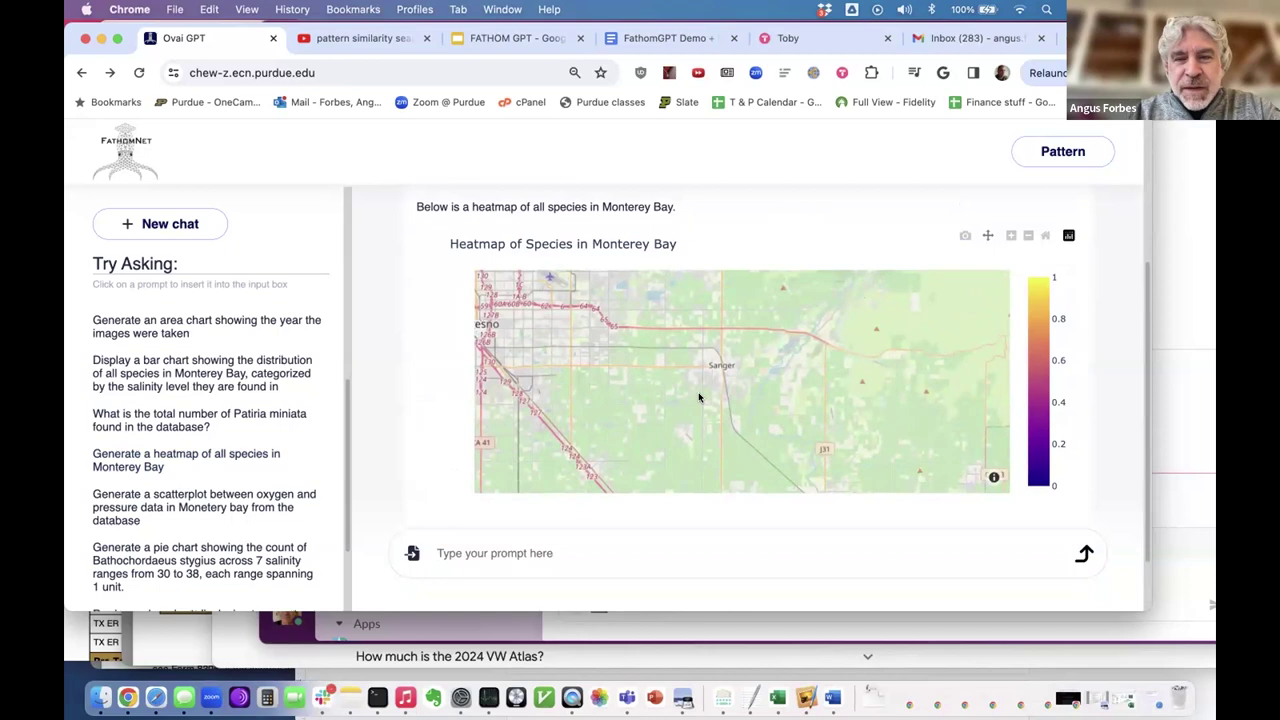
{"action": "scroll", "coordinate": [930, 290], "scroll_direction": "up", "scroll_amount": 3}
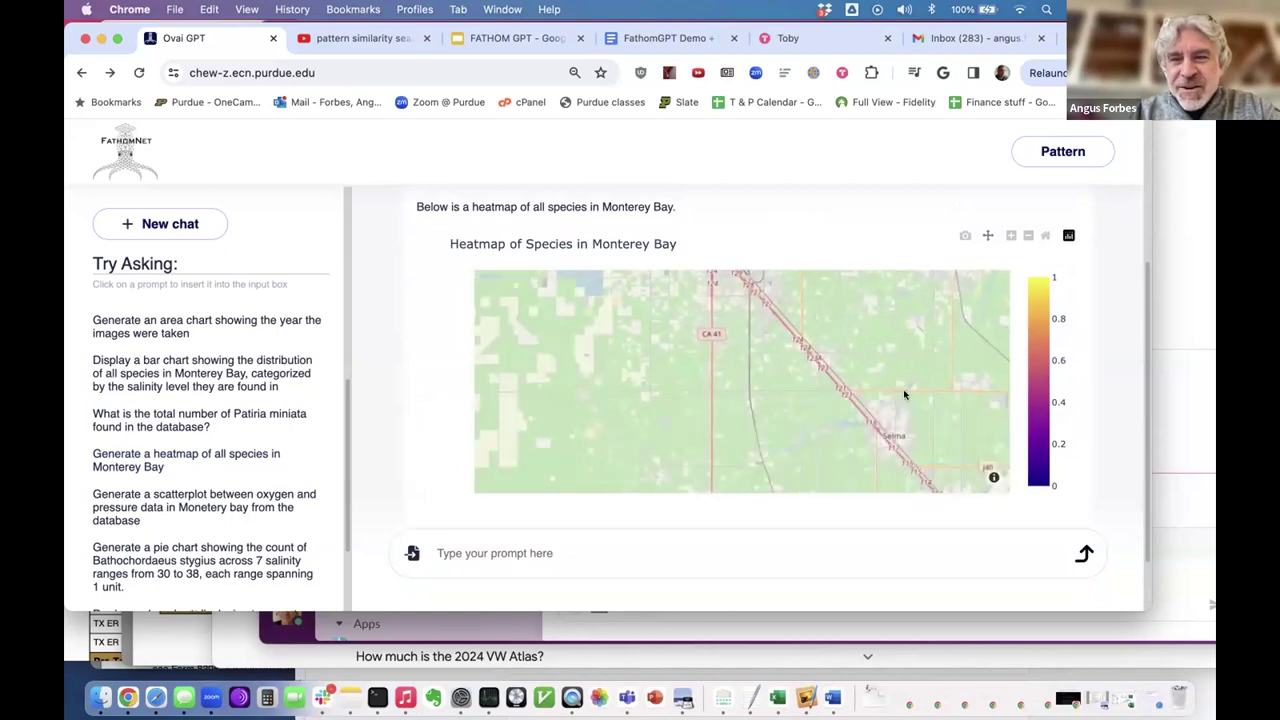
{"action": "scroll", "coordinate": [904, 395], "scroll_direction": "down", "scroll_amount": 3}
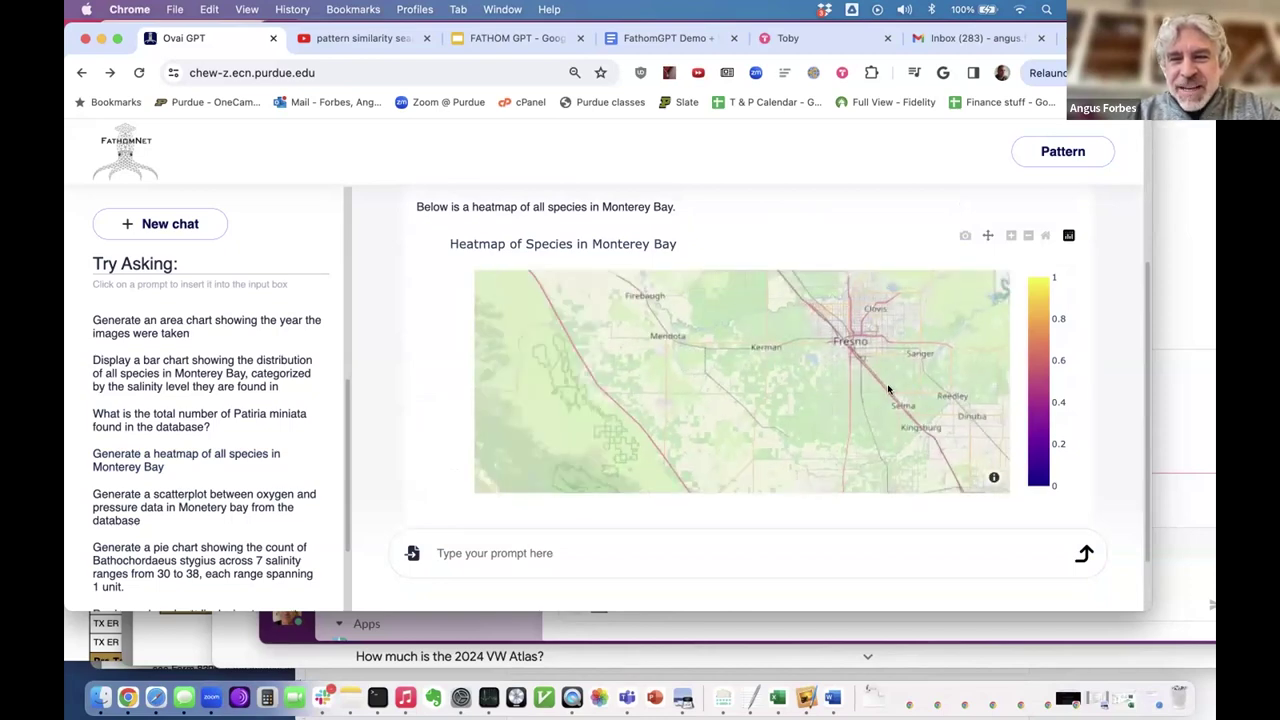
{"action": "scroll", "coordinate": [888, 390], "scroll_direction": "down", "scroll_amount": 4}
{"action": "left_click_drag", "start_coordinate": [786, 406], "coordinate": [888, 421]}
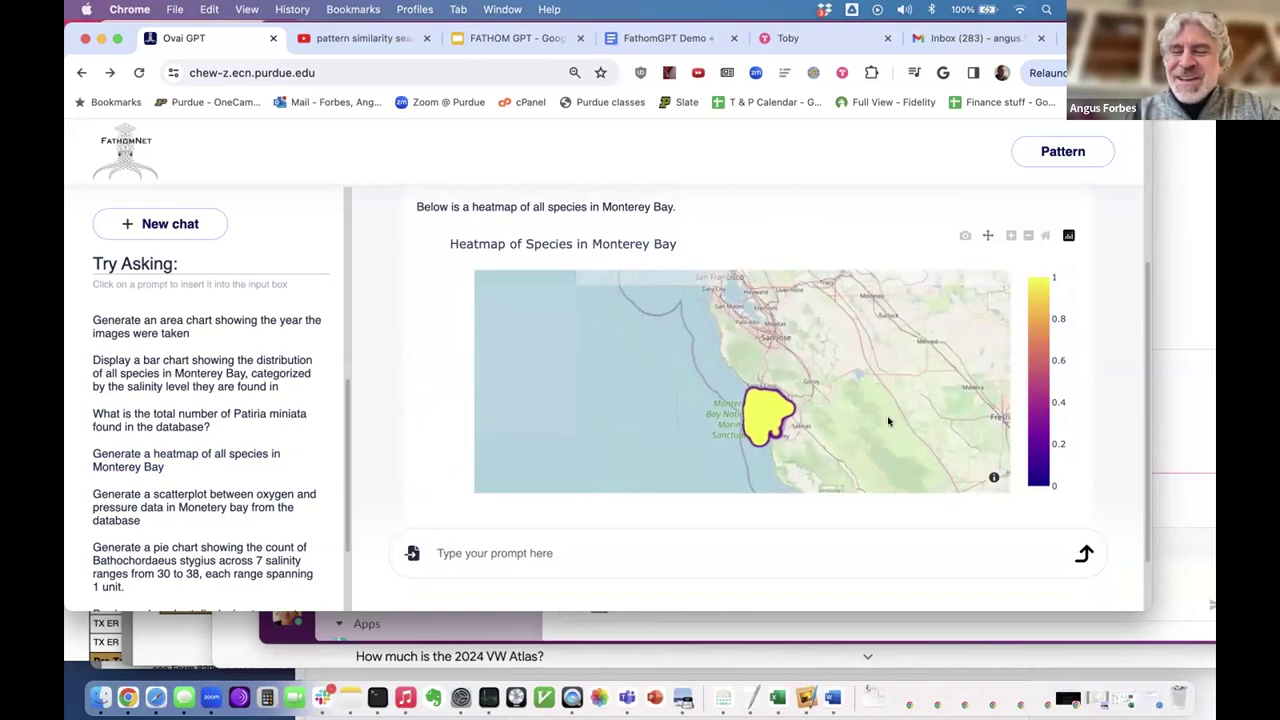
Zoom in on the heatmap's Monterey Bay clusters and inspect the coordinates and species of individual data points
{"action": "scroll", "coordinate": [888, 421], "scroll_direction": "up", "scroll_amount": 3}
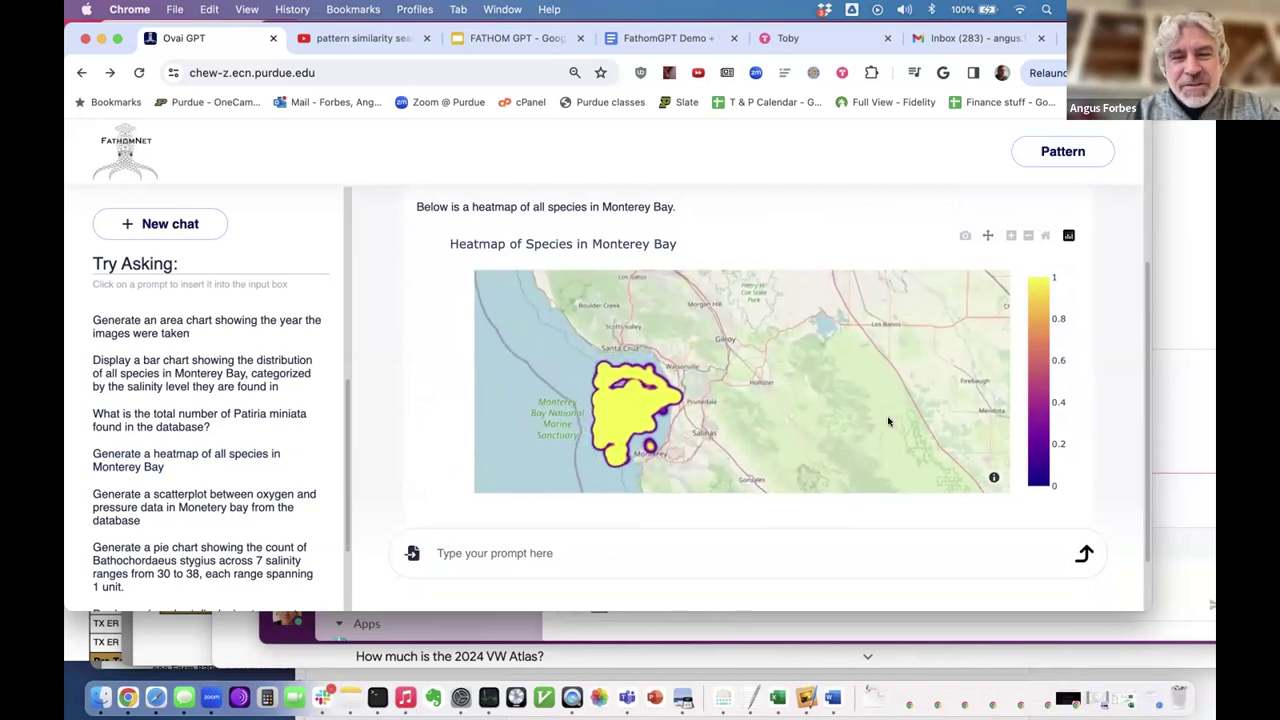
{"action": "scroll", "coordinate": [888, 421], "scroll_direction": "up", "scroll_amount": 2}
{"action": "left_click_drag", "start_coordinate": [866, 347], "coordinate": [904, 339]}
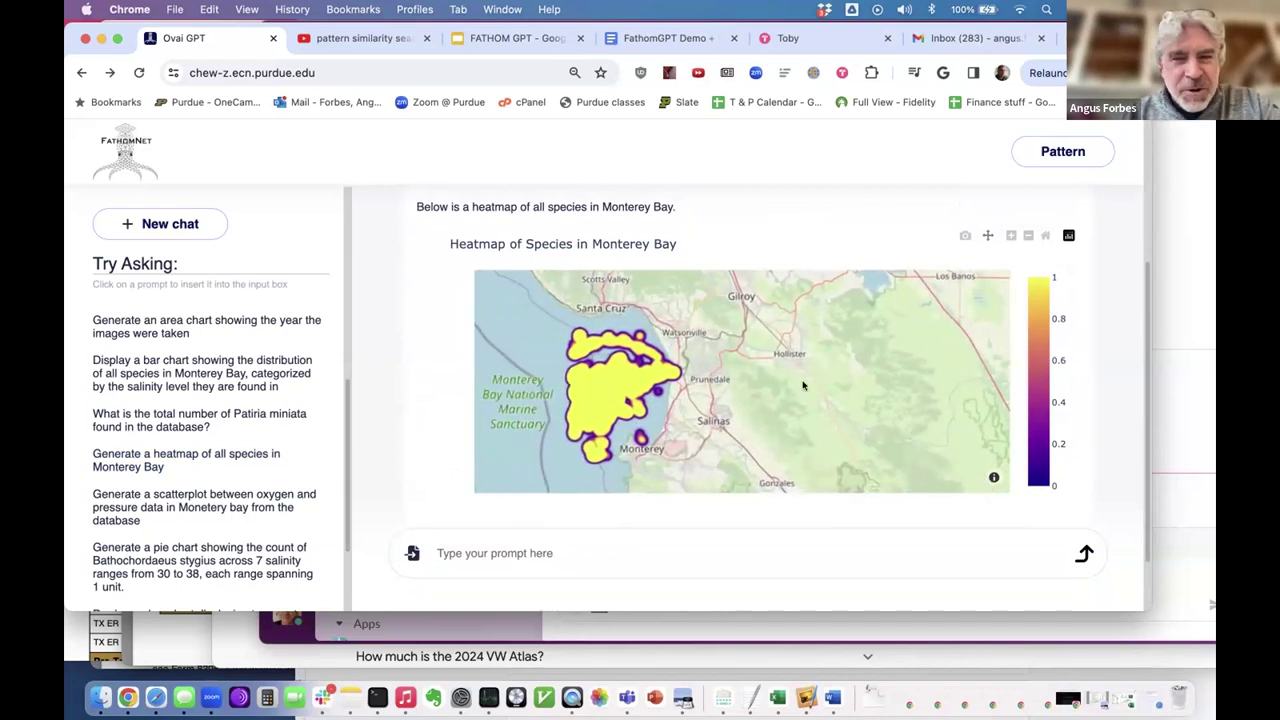
{"action": "left_click_drag", "start_coordinate": [813, 393], "coordinate": [843, 393]}
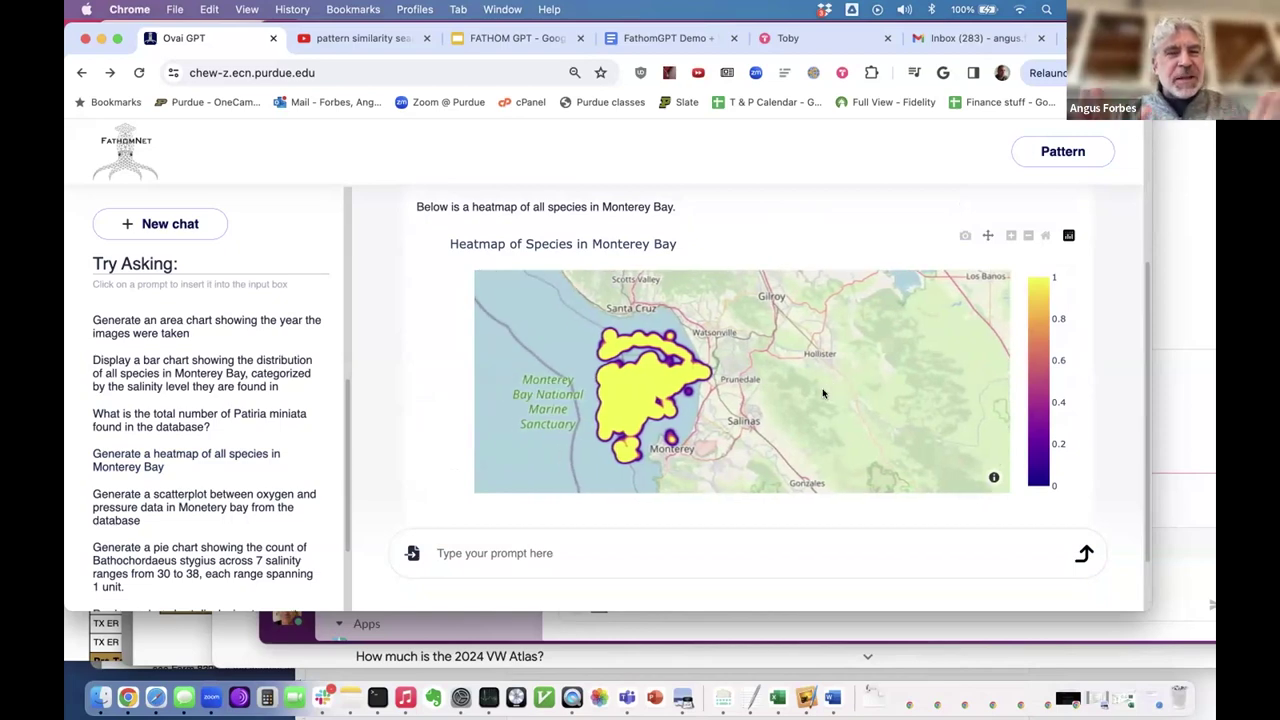
{"action": "scroll", "coordinate": [798, 377], "scroll_direction": "up", "scroll_amount": 4}
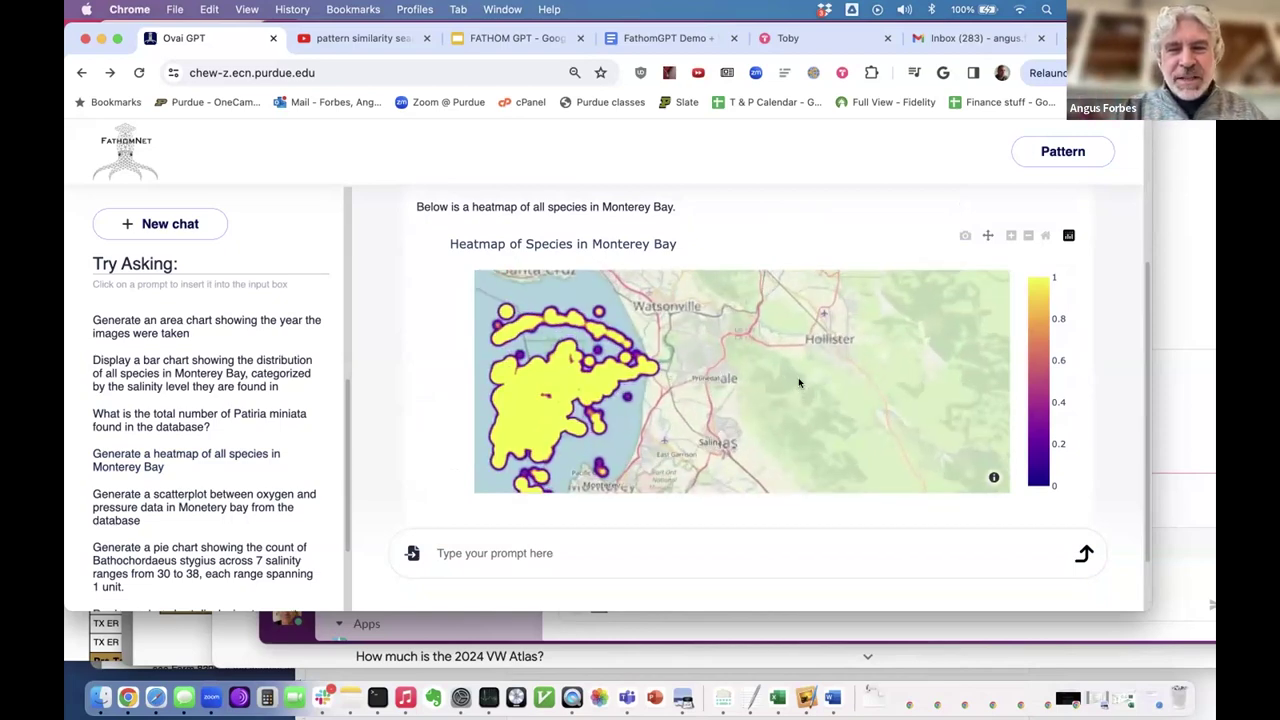
{"action": "left_click_drag", "start_coordinate": [798, 332], "coordinate": [912, 366]}
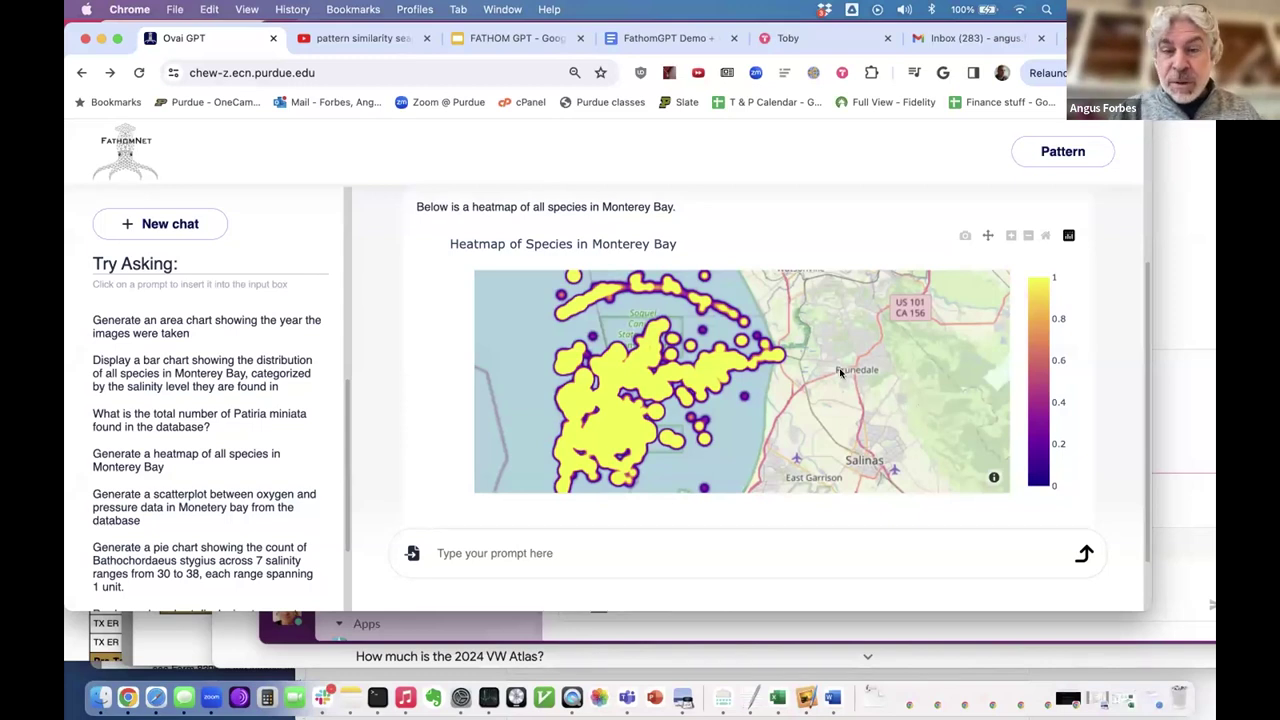
{"action": "left_click_drag", "start_coordinate": [840, 372], "coordinate": [900, 379]}
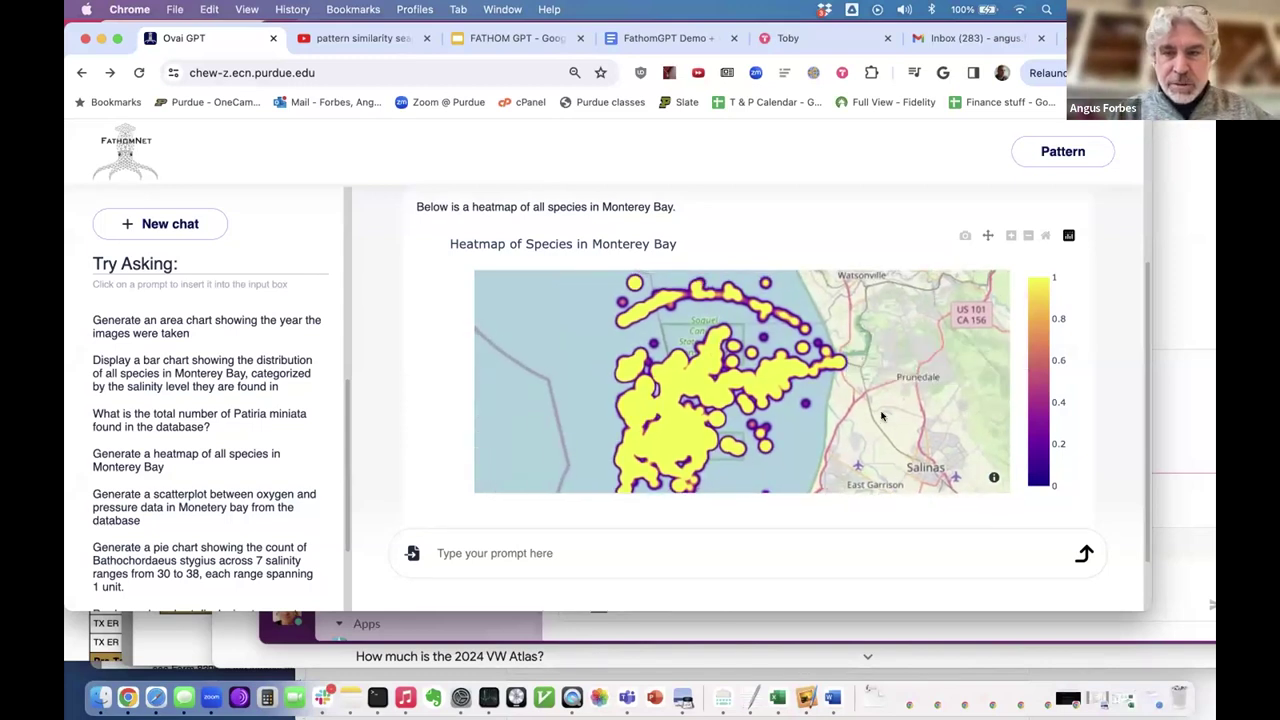
{"action": "scroll", "coordinate": [882, 416], "scroll_direction": "up", "scroll_amount": 2}
{"action": "left_click_drag", "start_coordinate": [882, 416], "coordinate": [855, 393]}
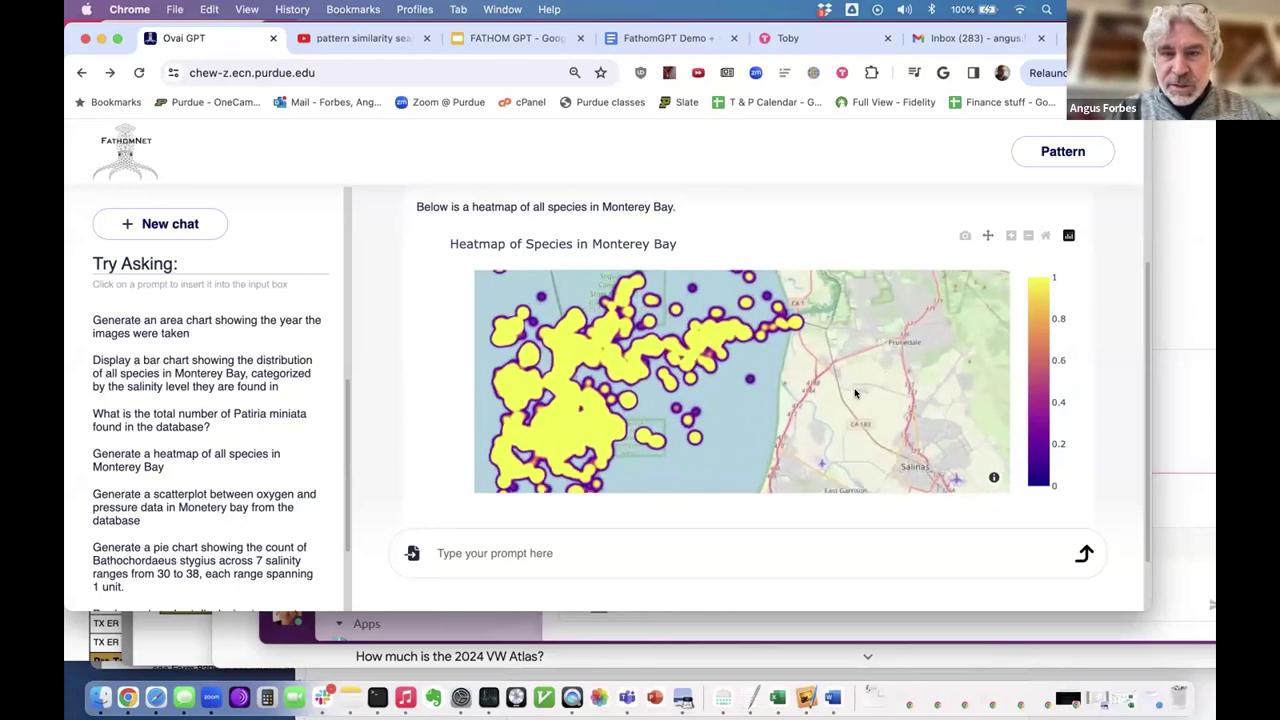
{"action": "mouse_move", "coordinate": [704, 325]}
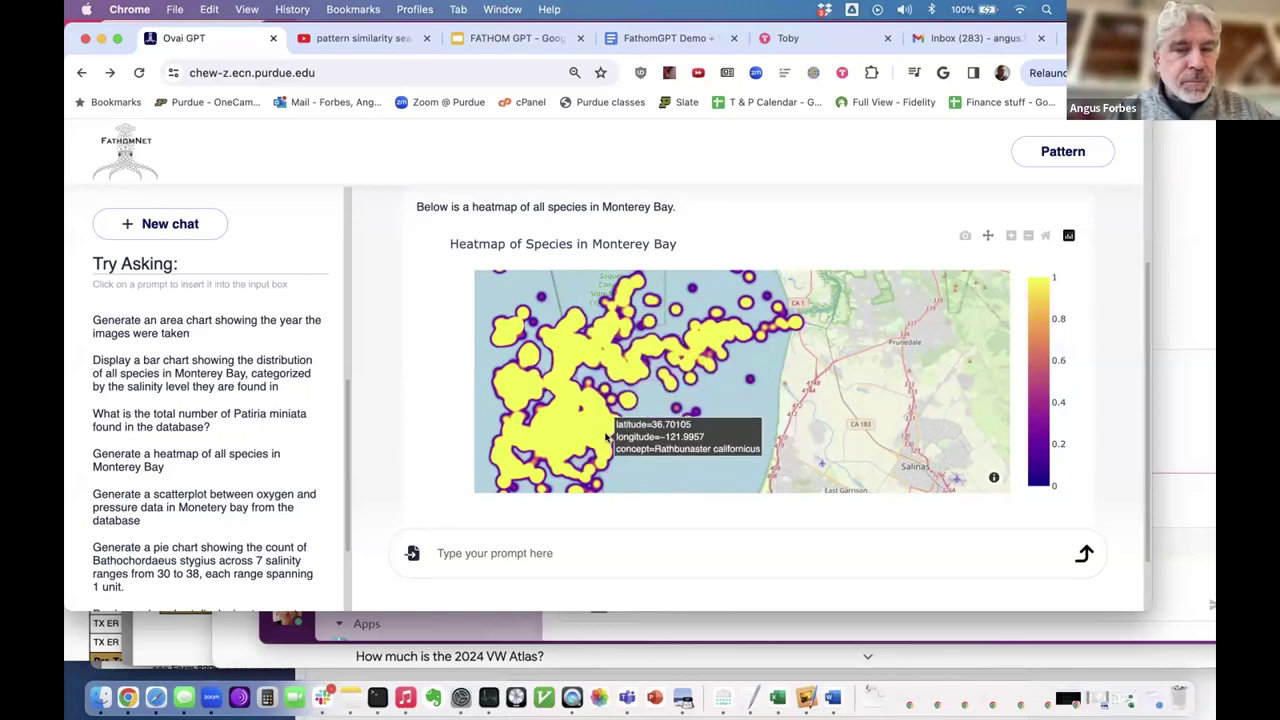
Run the sample prompt for a scatterplot between oxygen and pressure data in Monterey Bay and inspect individual points on the chart
{"action": "scroll", "coordinate": [229, 438], "scroll_direction": "down", "scroll_amount": 1}
{"action": "scroll", "coordinate": [229, 438], "scroll_direction": "down", "scroll_amount": 1}
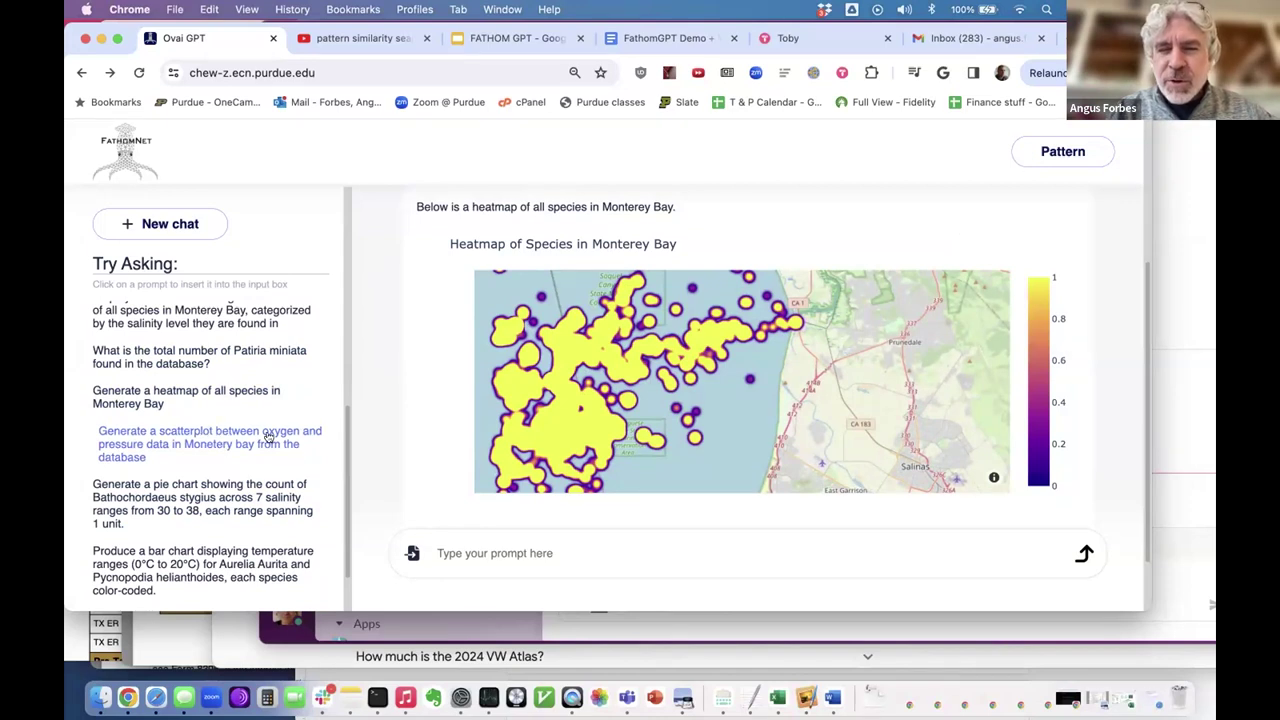
{"action": "left_click", "coordinate": [153, 445]}
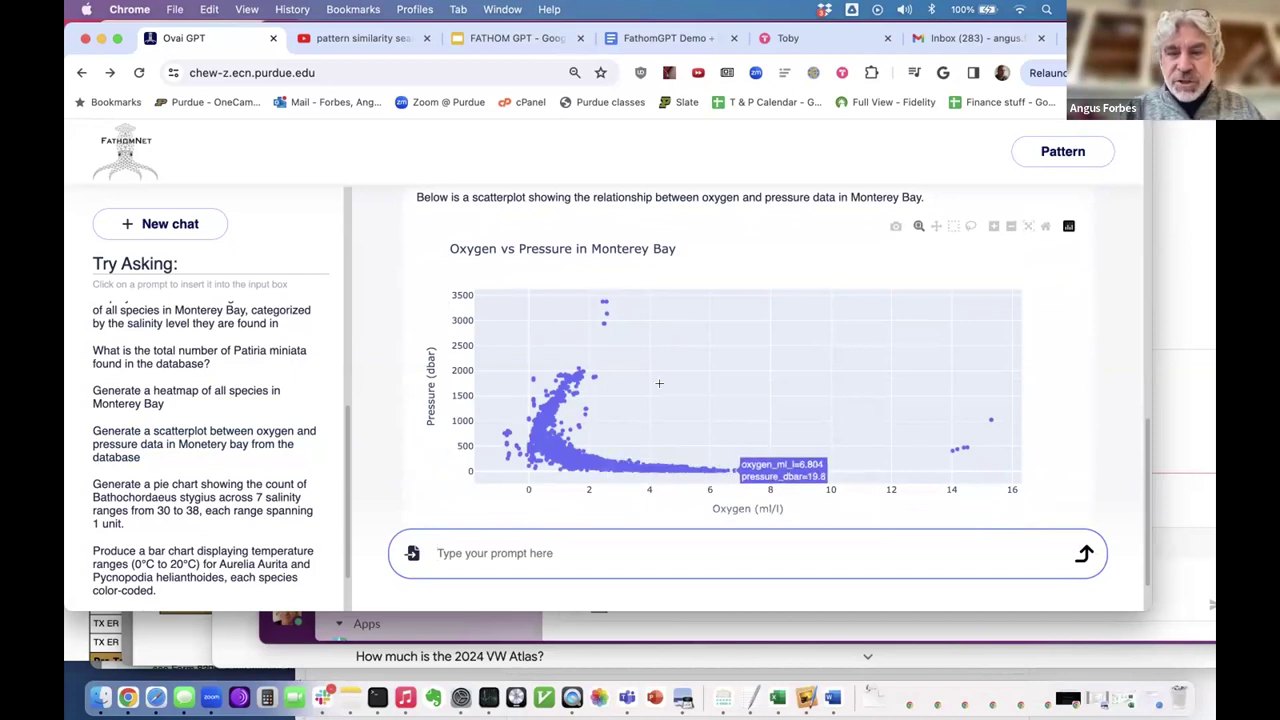
{"action": "scroll", "coordinate": [679, 407], "scroll_direction": "down", "scroll_amount": 1}
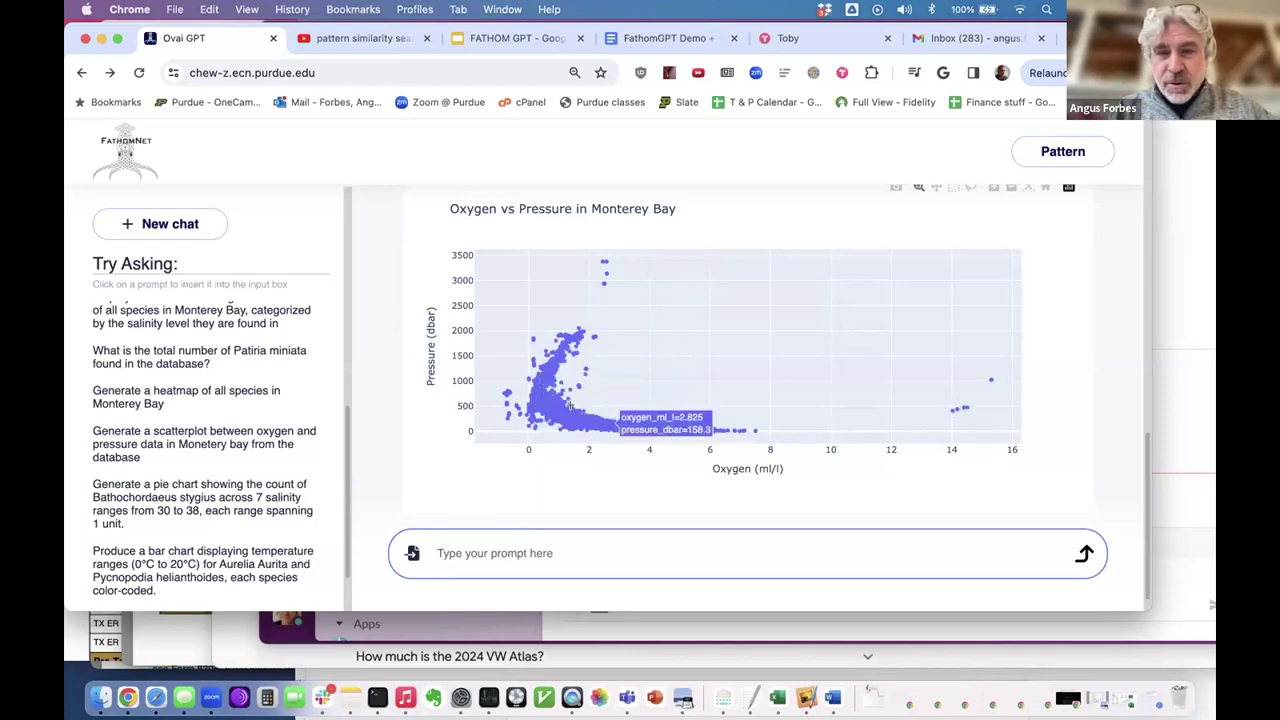
{"action": "scroll", "coordinate": [530, 385], "scroll_direction": "down", "scroll_amount": 1}
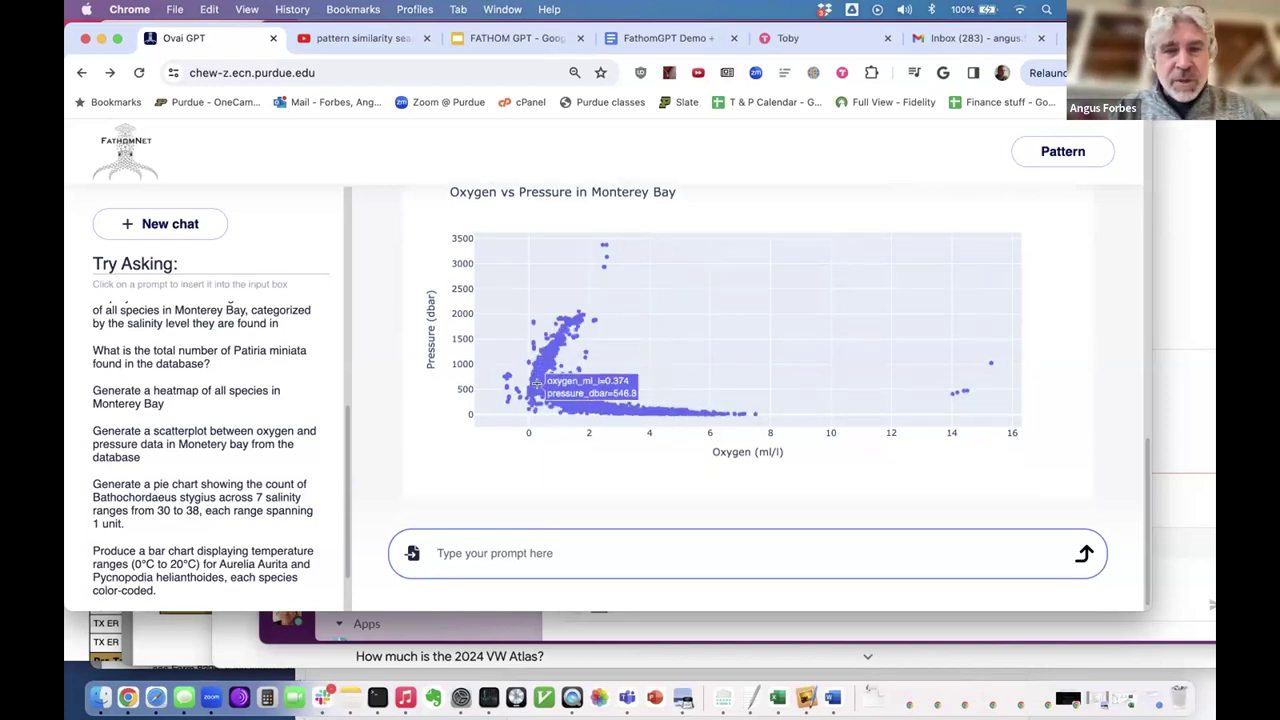
Run the sample prompts for the Aurelia Aurita and Pycnopodia helianthoides temperature bar chart and the Aurelia Aurita oxygen box-plot, inspecting the box-plot's statistics
{"action": "scroll", "coordinate": [200, 400], "scroll_direction": "down", "scroll_amount": 3}
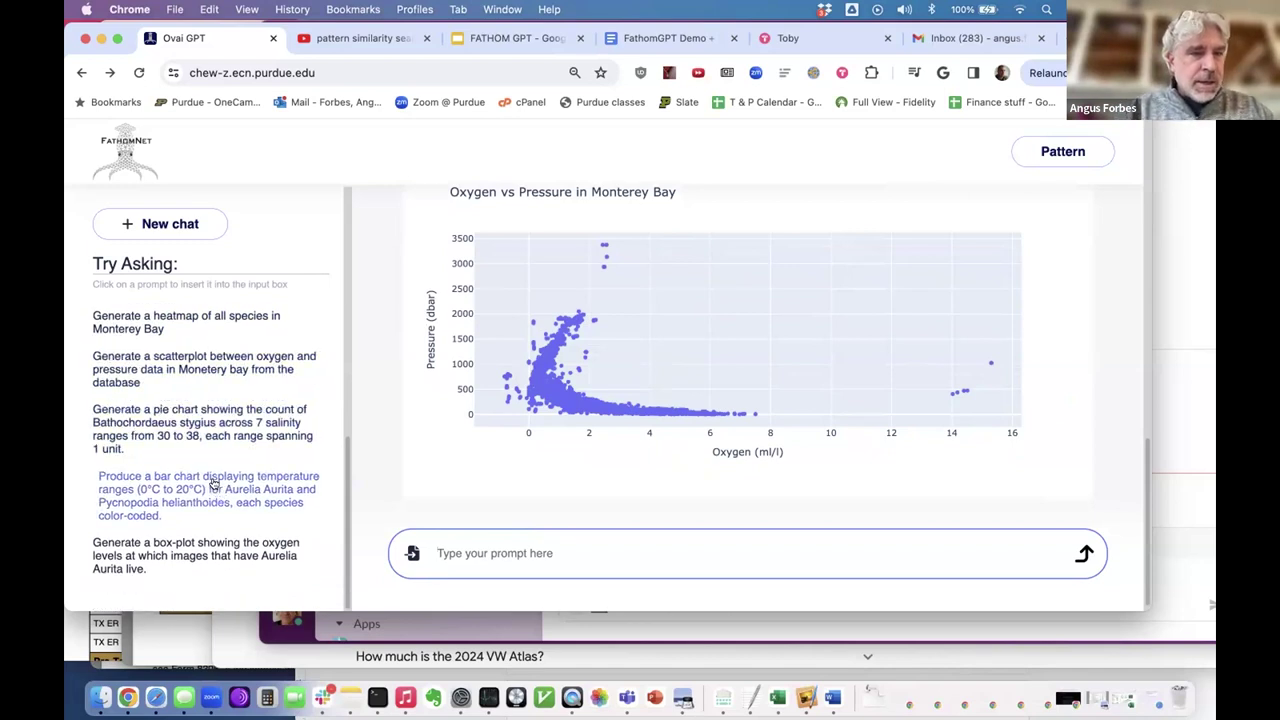
{"action": "left_click", "coordinate": [256, 478]}
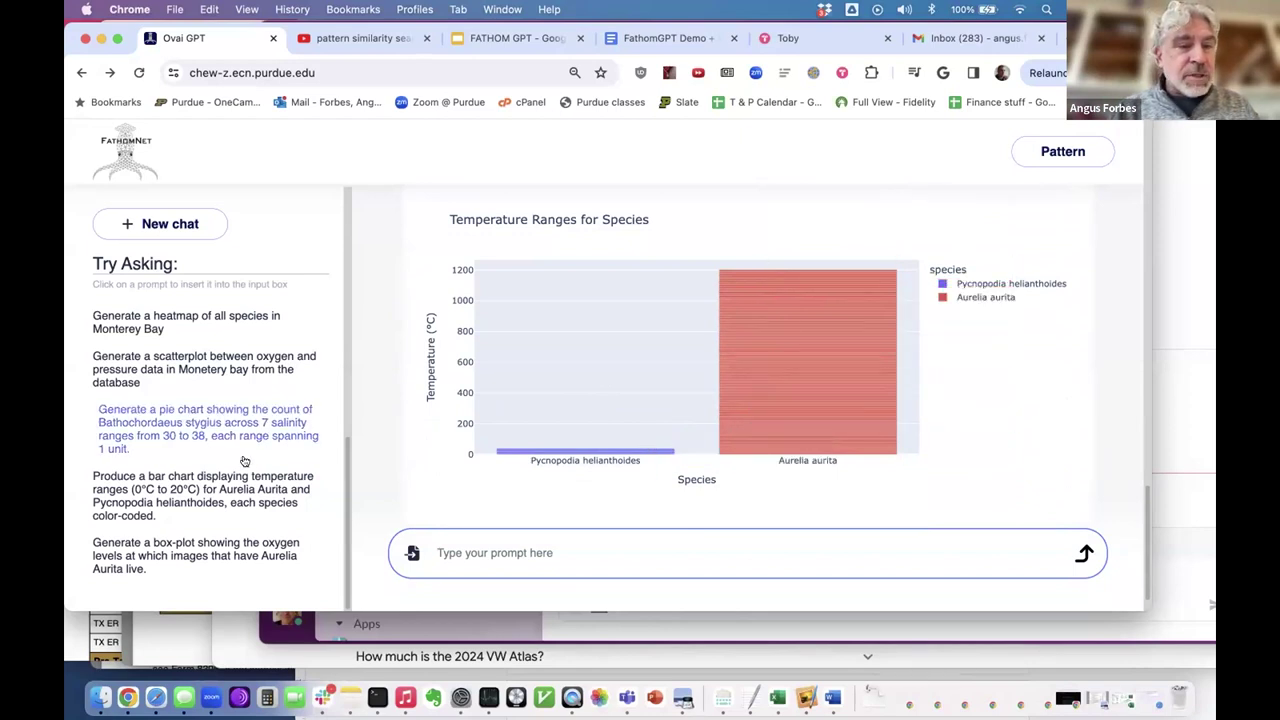
{"action": "left_click", "coordinate": [228, 553]}
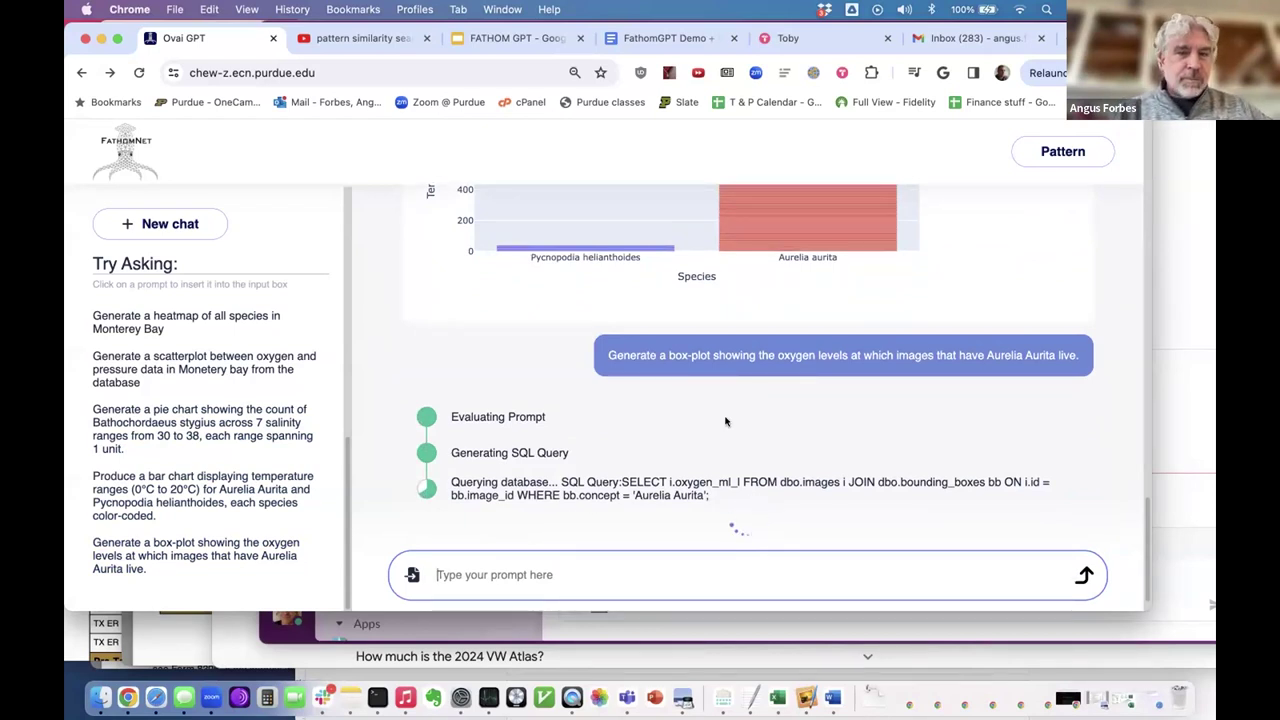
{"action": "mouse_move", "coordinate": [723, 319]}
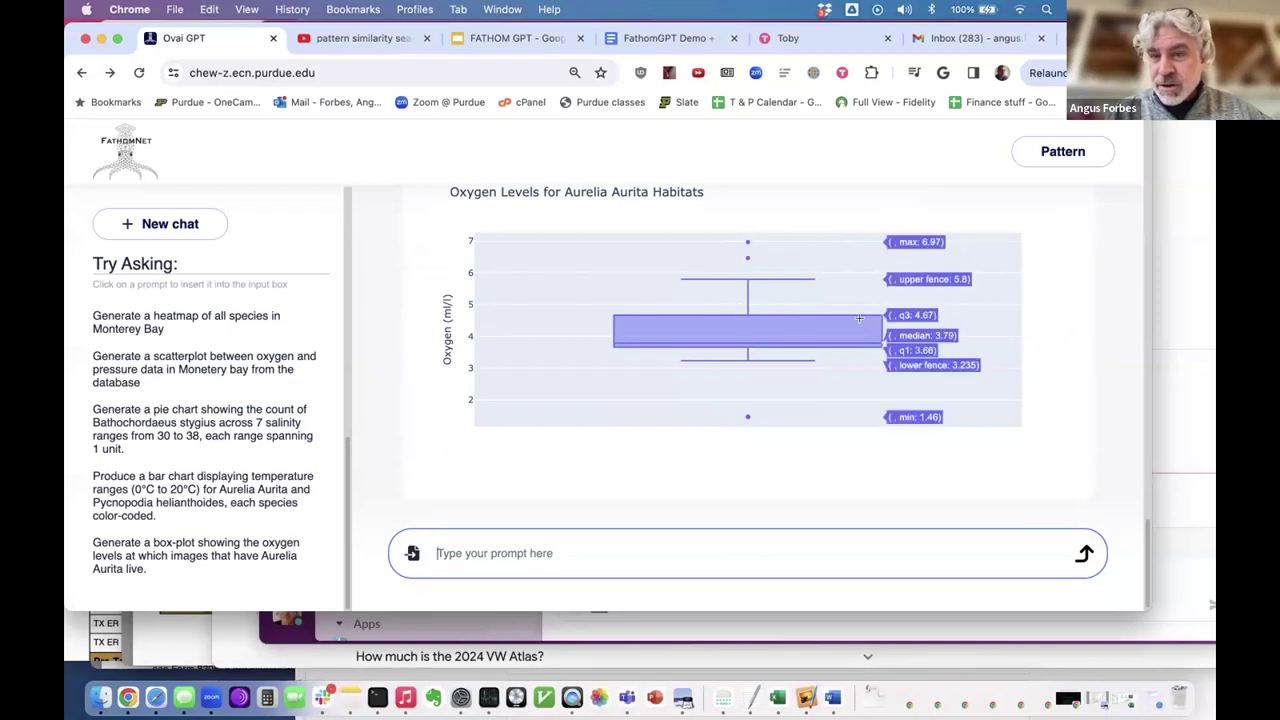
Examine the Aurelia Aurita oxygen box-plot again, including its median, quartile and fence statistics
{"action": "scroll", "coordinate": [429, 450], "scroll_direction": "down", "scroll_amount": 1}
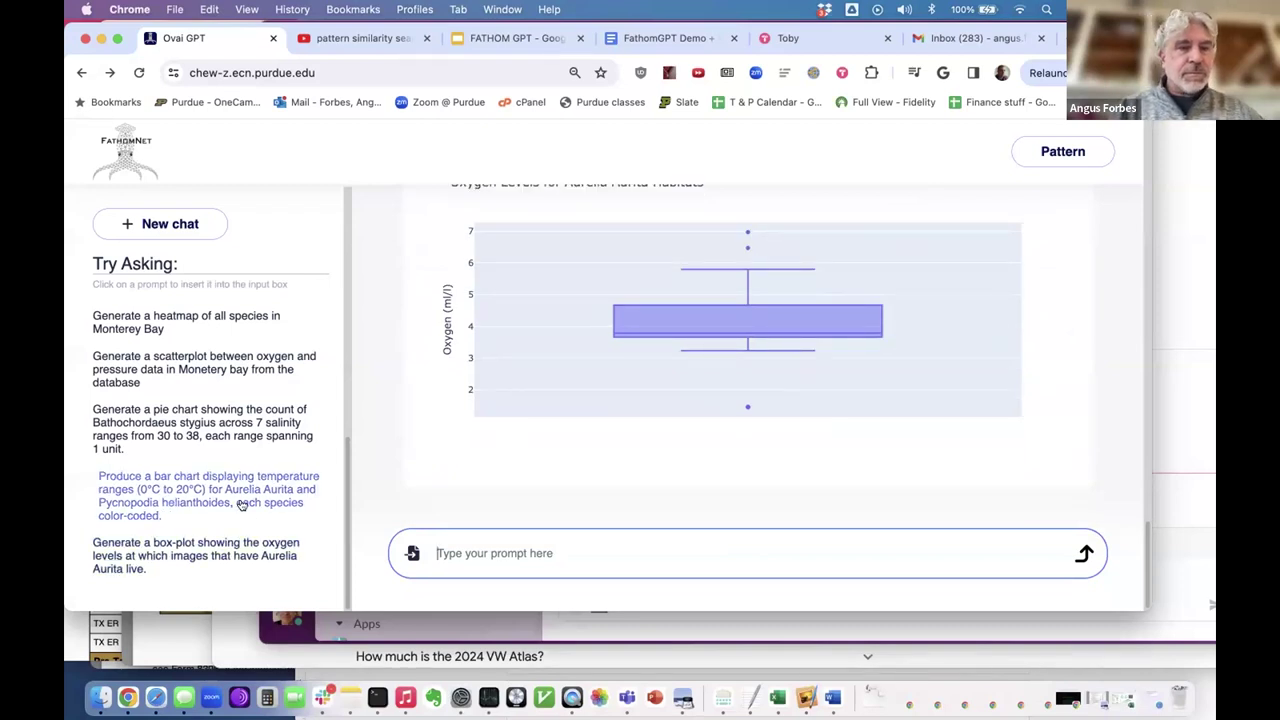
{"action": "scroll", "coordinate": [450, 322], "scroll_direction": "up", "scroll_amount": 2}
{"action": "scroll", "coordinate": [447, 322], "scroll_direction": "down", "scroll_amount": 2}
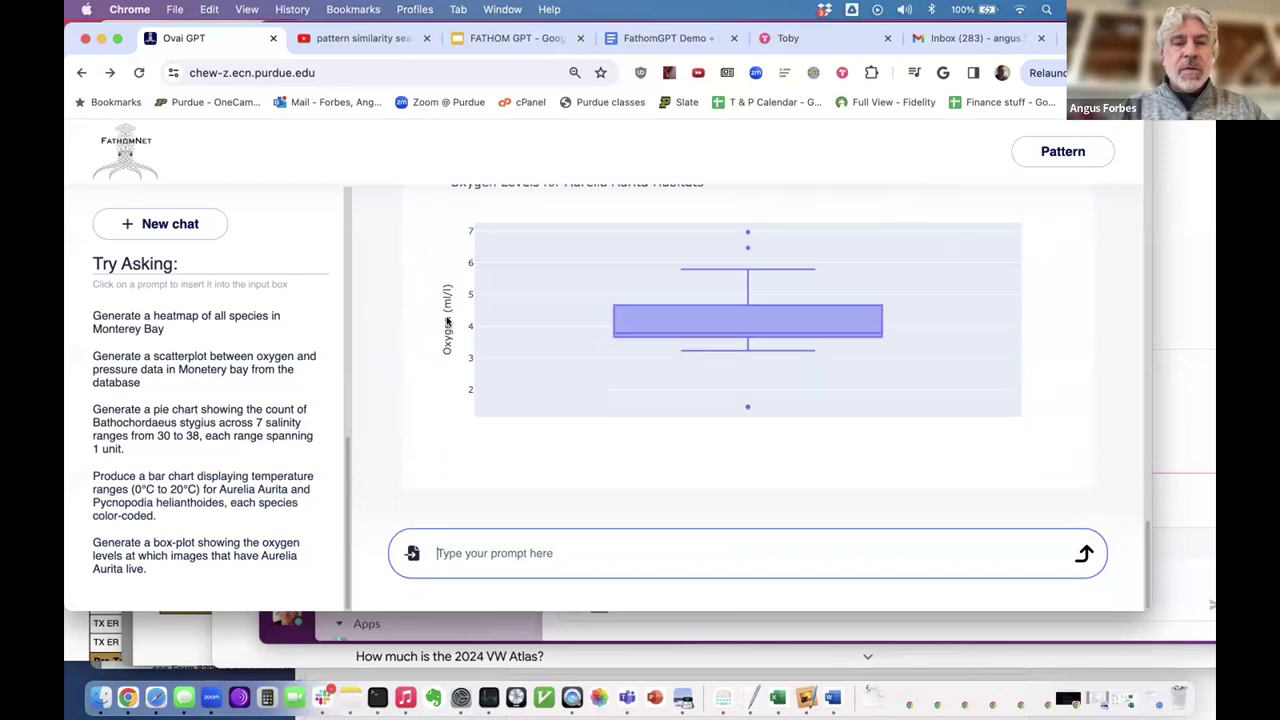
{"action": "scroll", "coordinate": [499, 458], "scroll_direction": "up", "scroll_amount": 2}
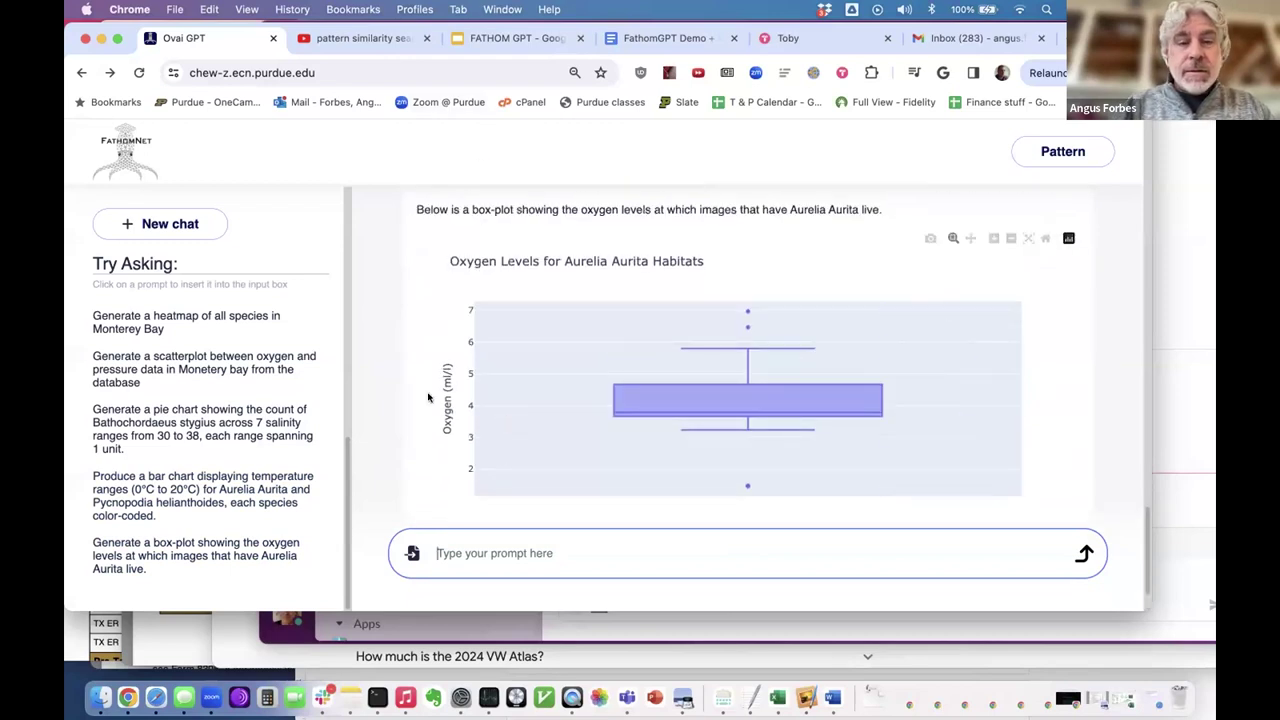
{"action": "mouse_move", "coordinate": [704, 368]}
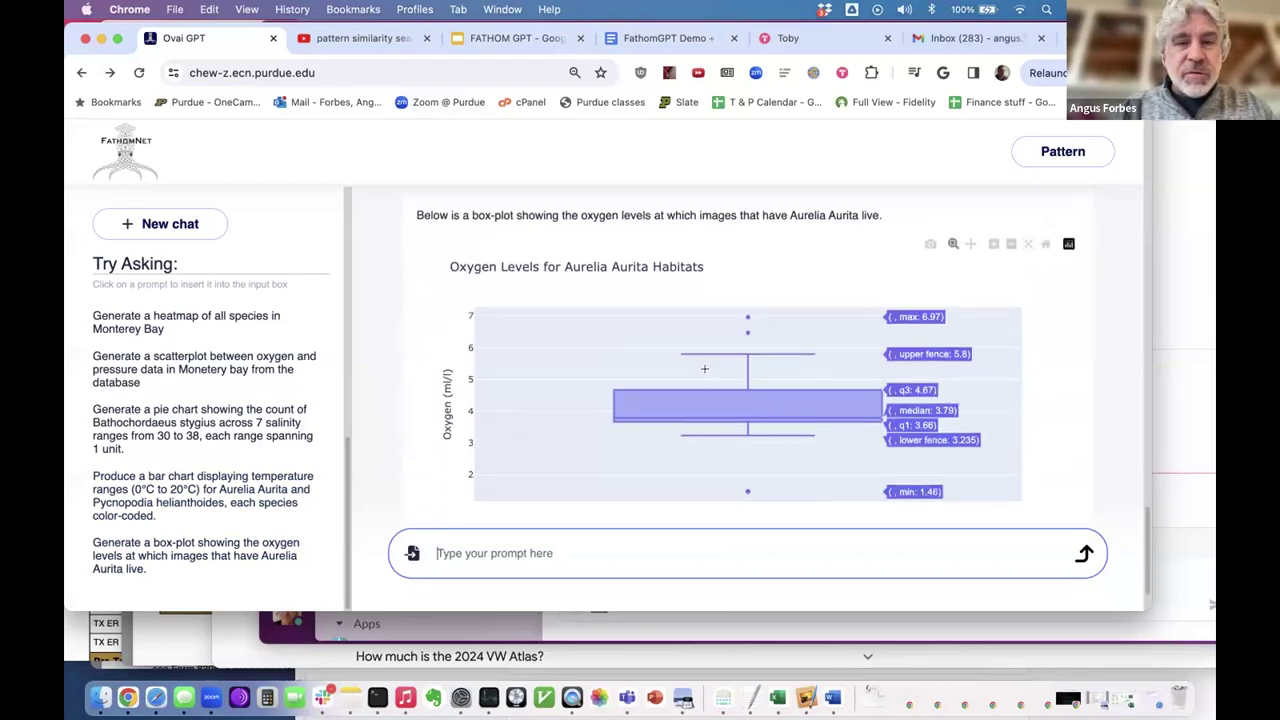
{"action": "scroll", "coordinate": [627, 268], "scroll_direction": "down", "scroll_amount": 2}
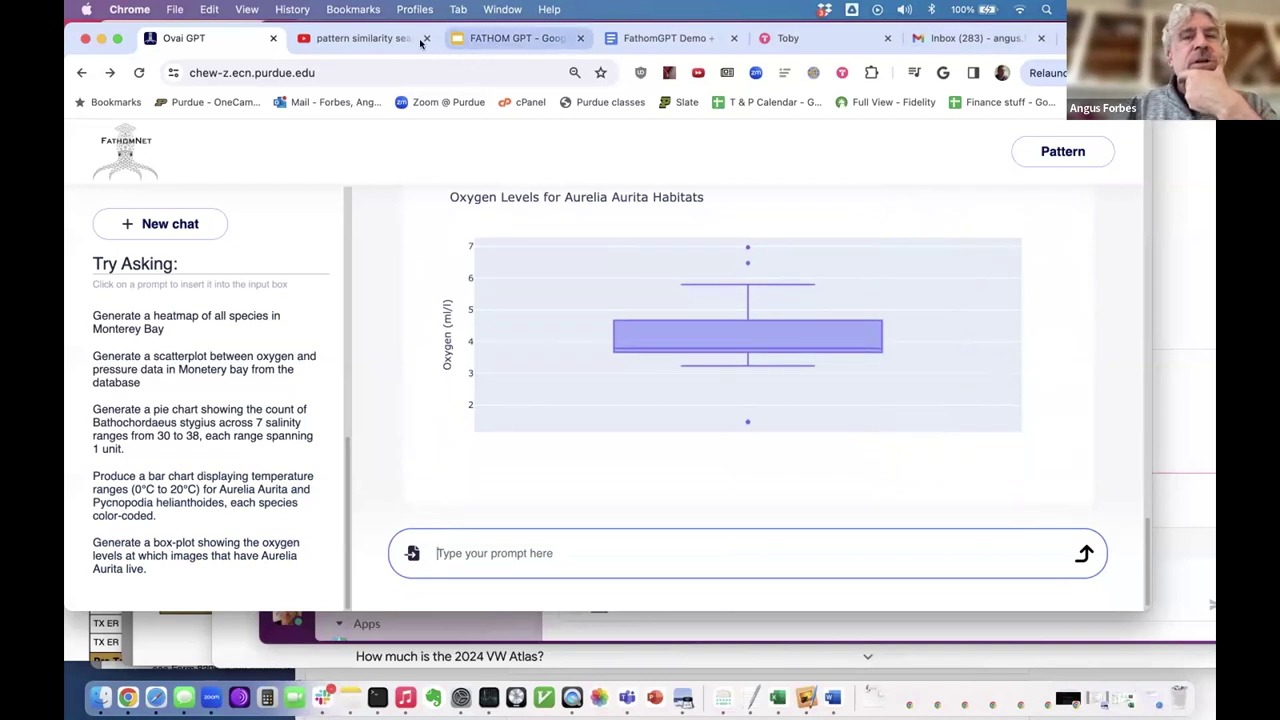
Switch to the YouTube video "pattern similarity search" and play it in full screen
{"action": "left_click", "coordinate": [355, 39]}
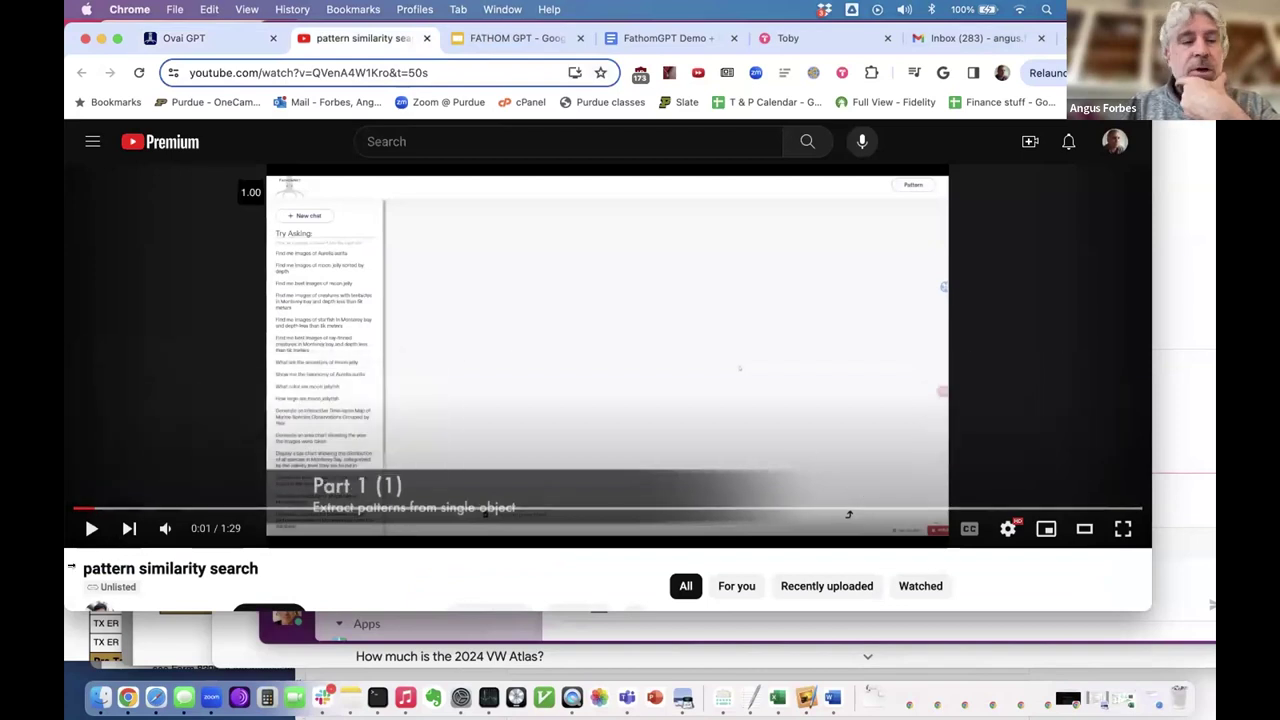
{"action": "left_click", "coordinate": [103, 530]}
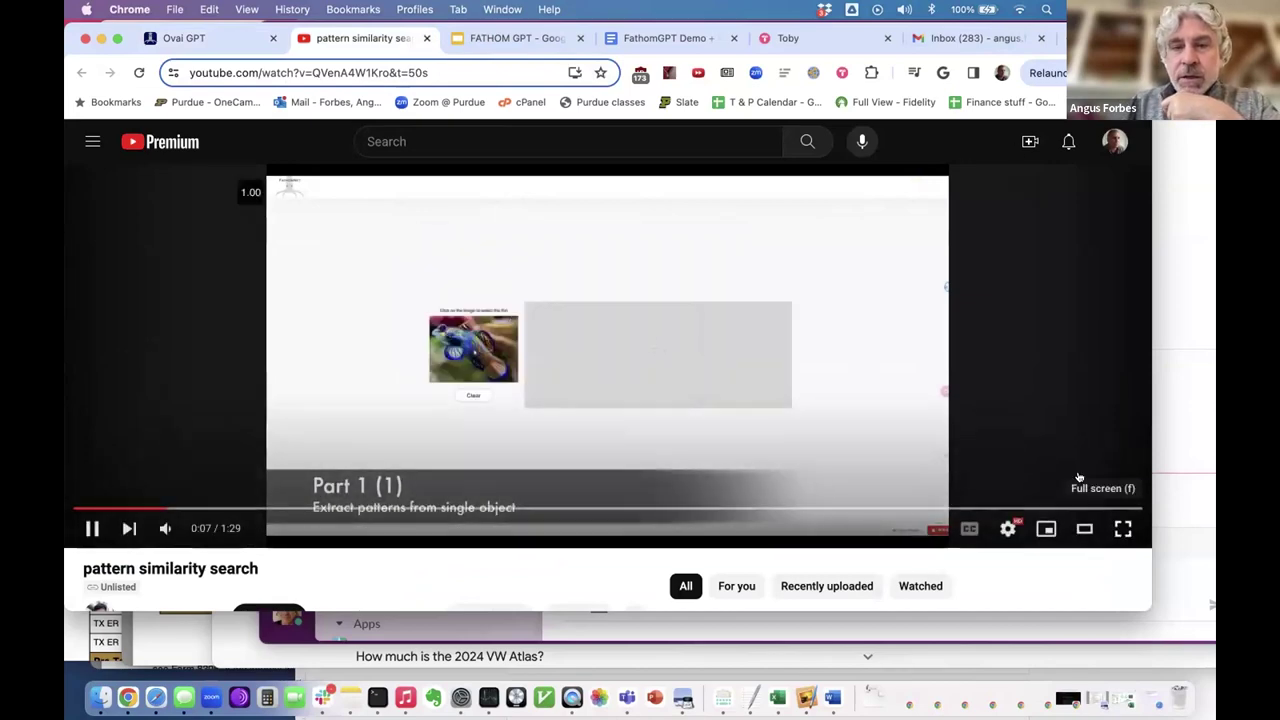
{"action": "left_click", "coordinate": [1123, 528]}
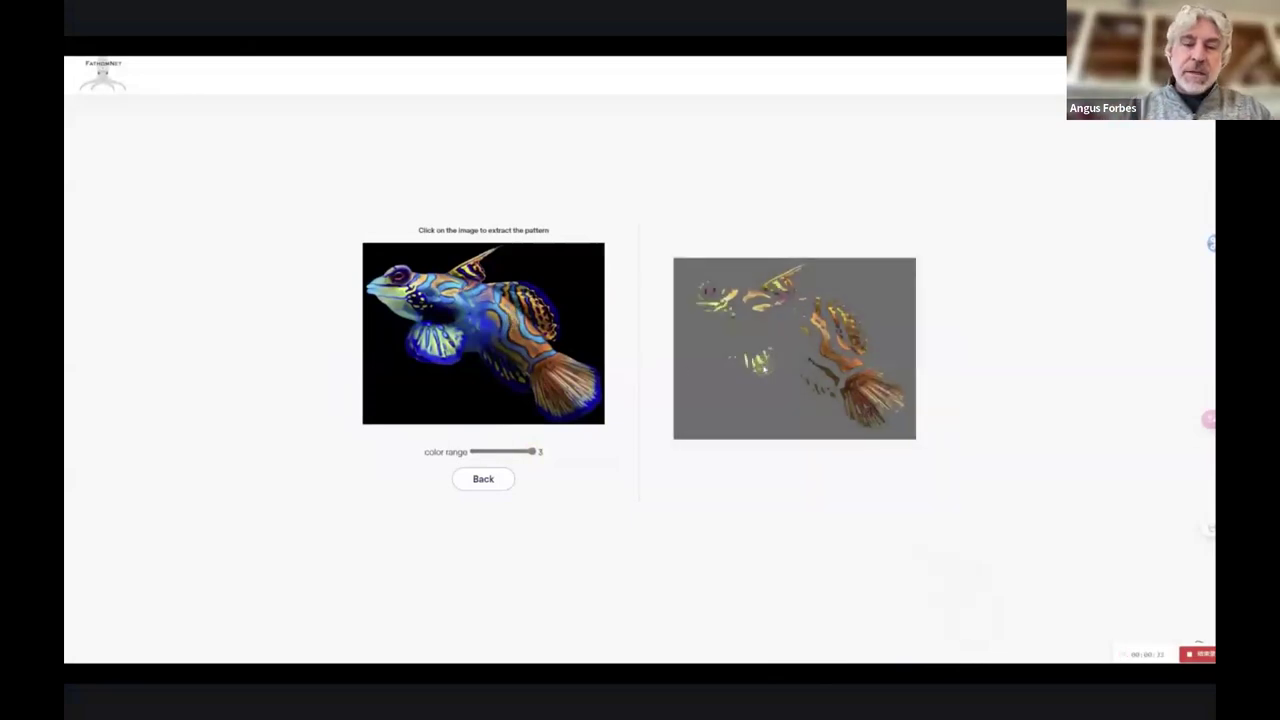
{"action": "mouse_move", "coordinate": [302, 687]}
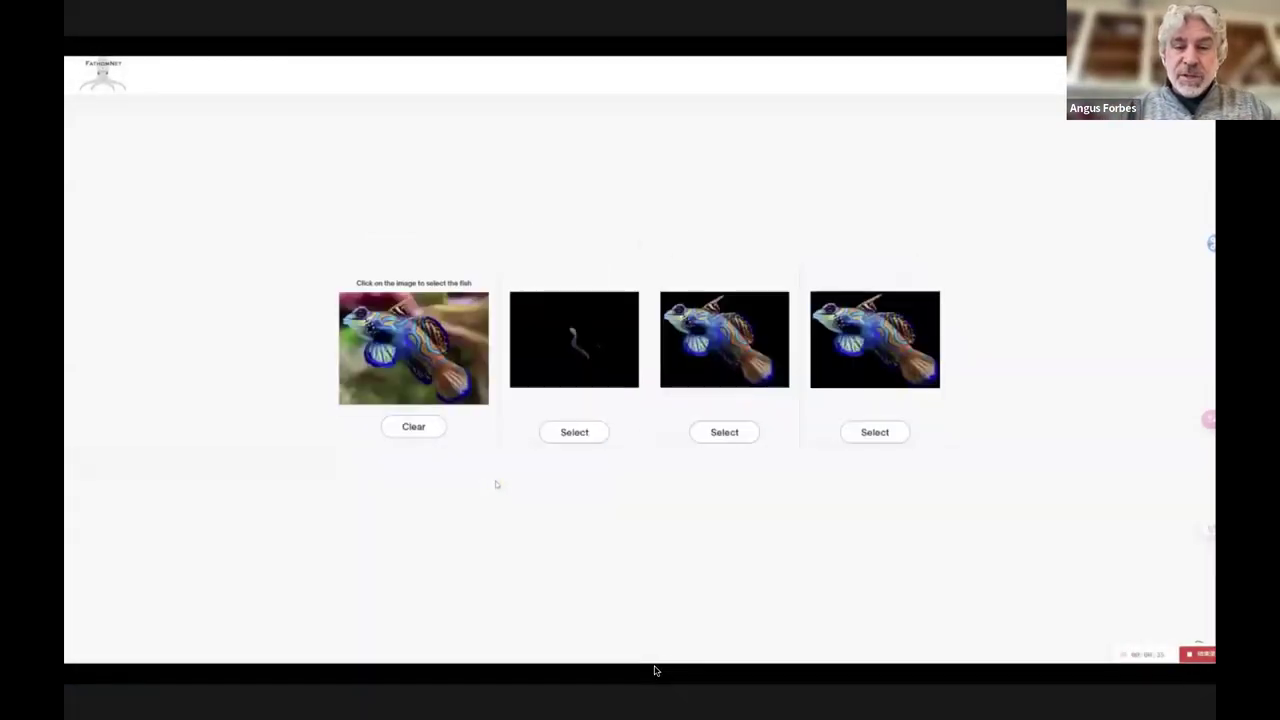